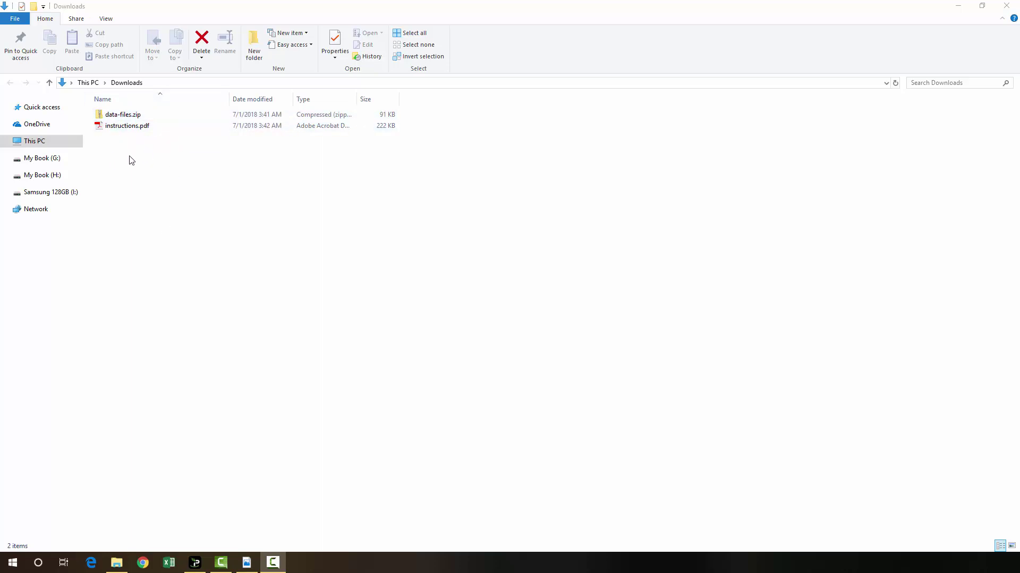
Extract data-files.zip into a data-files folder and open Airplane.docx in Word
right_click(128, 117)
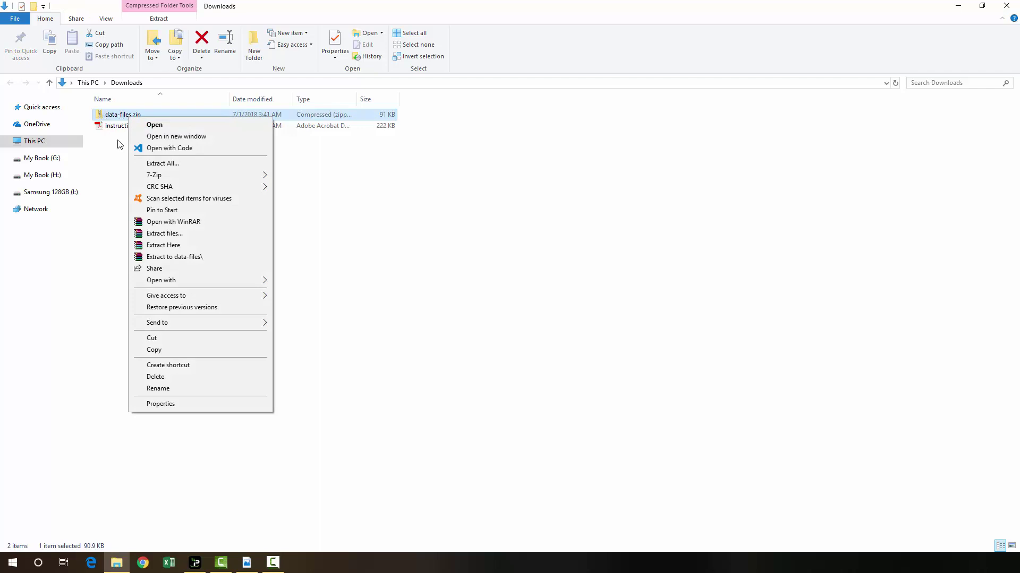
click(149, 164)
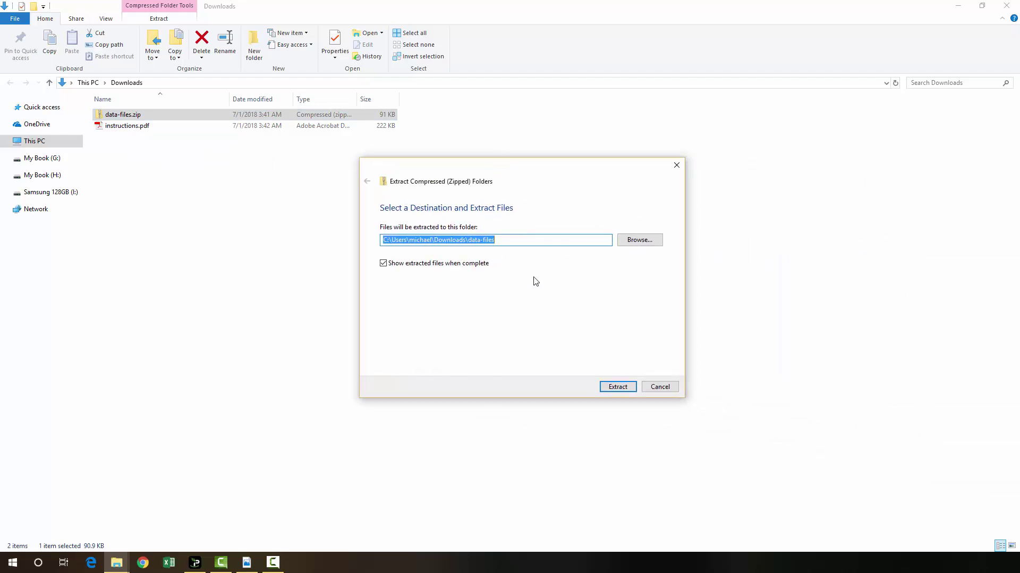
click(618, 387)
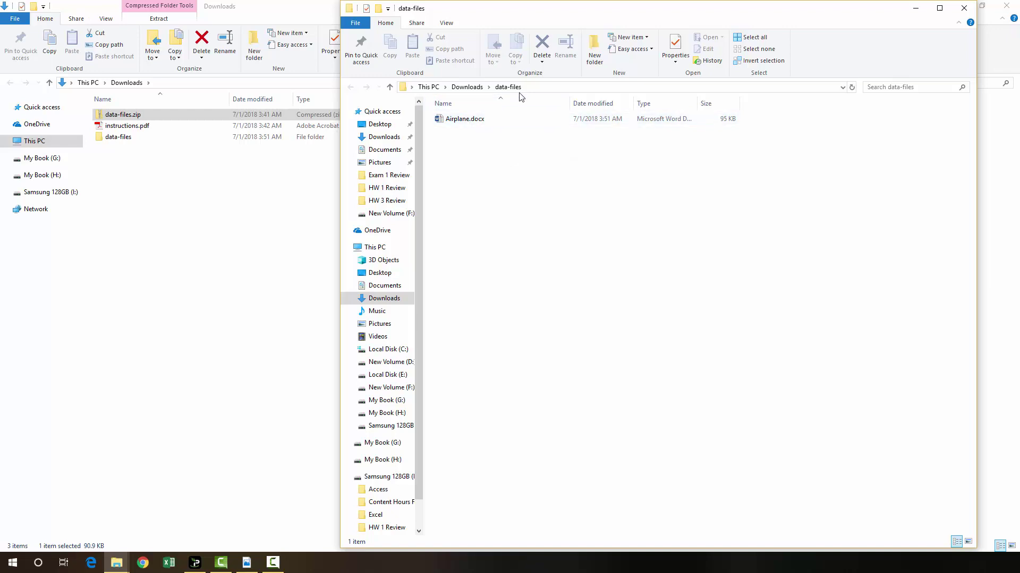
double_click(475, 119)
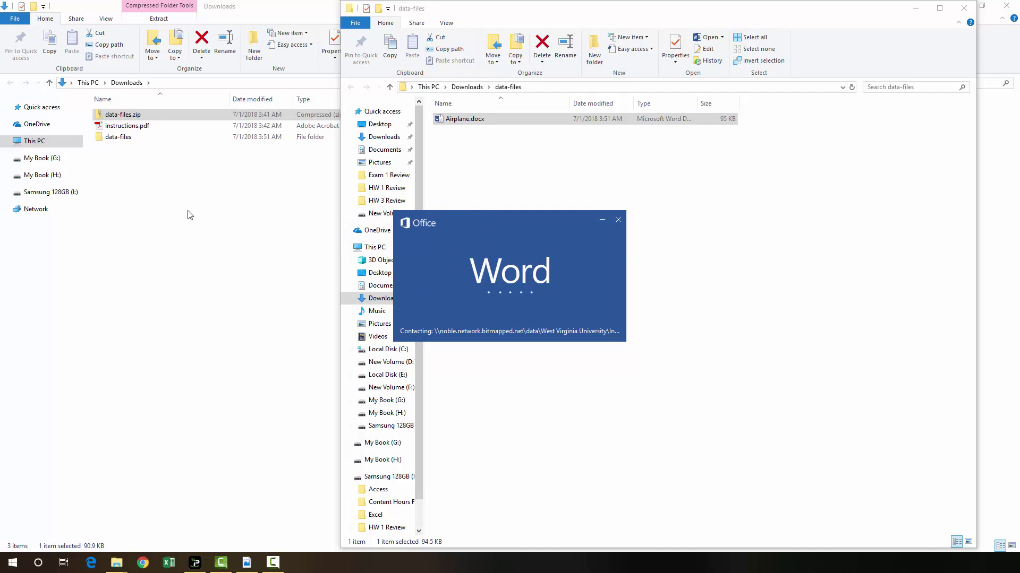
Delete the original data-files.zip from the Downloads folder
click(231, 194)
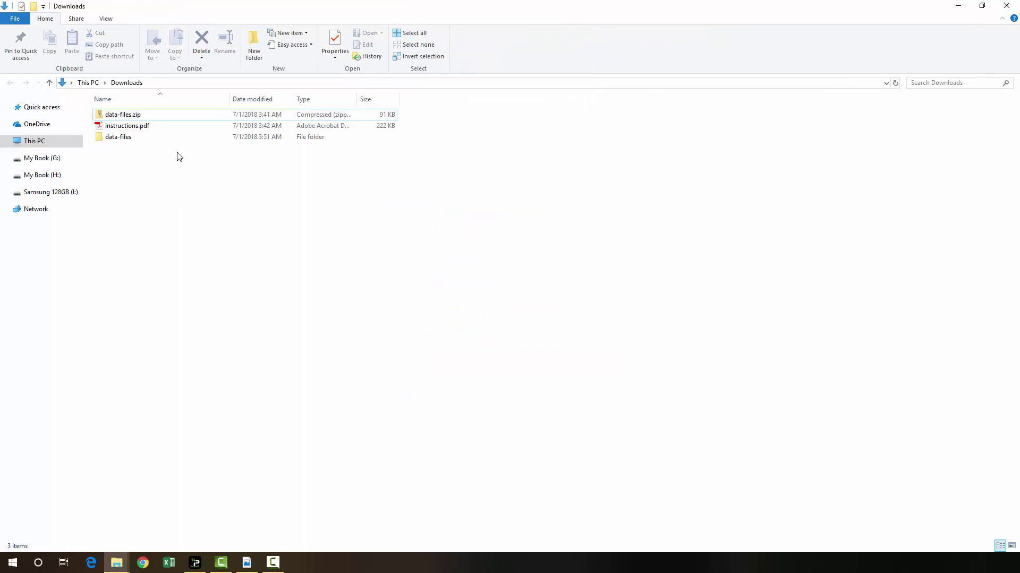
click(154, 119)
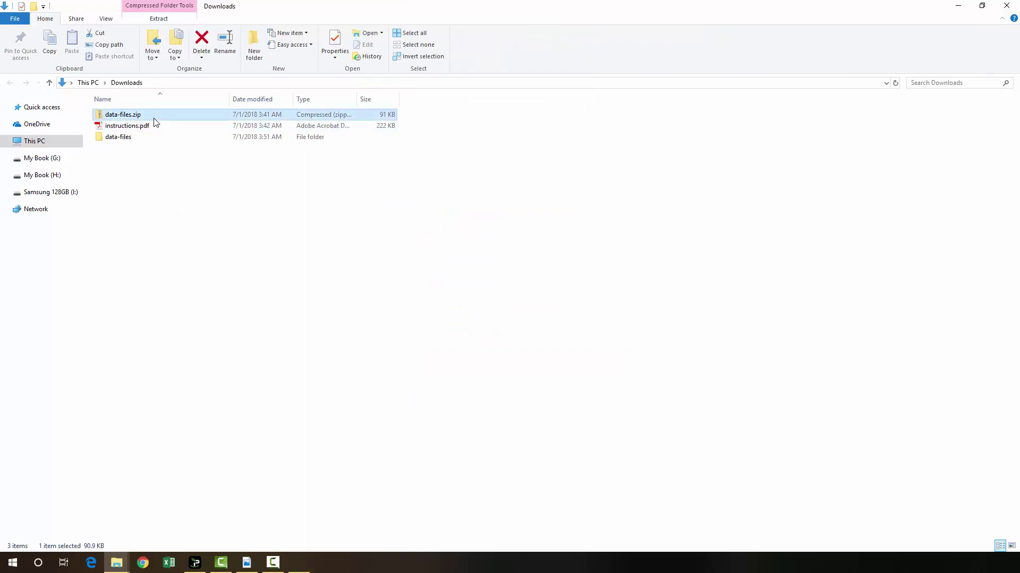
key(Delete)
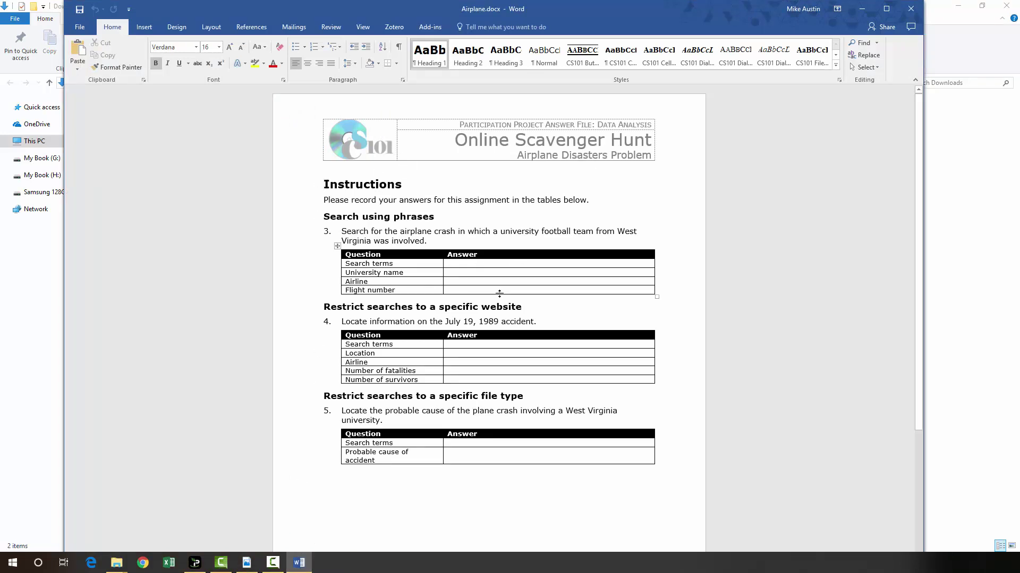
scroll(506, 294, down, 2)
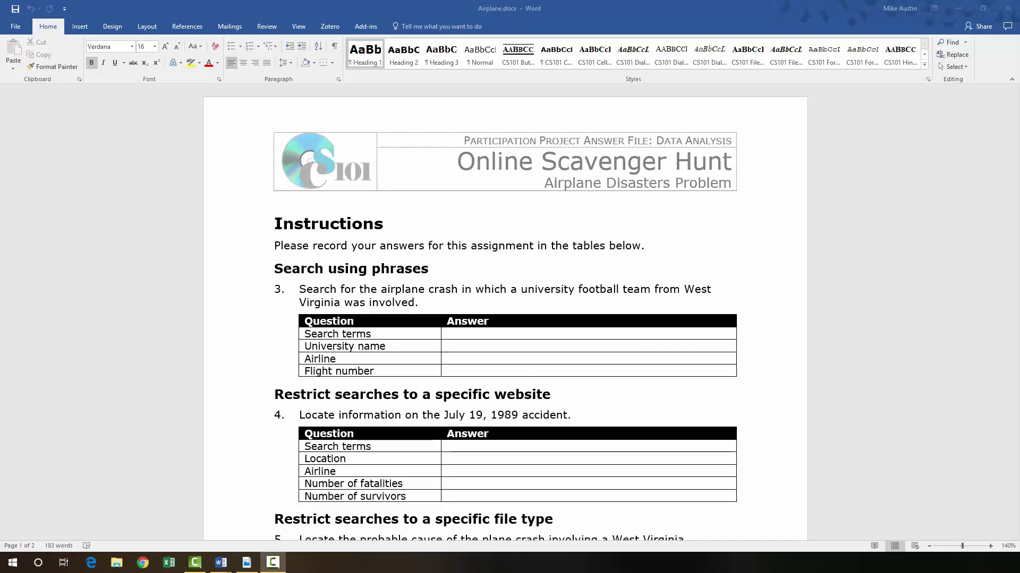
Launch Chrome on the Google new tab page and nudge its window slightly up and left
click(142, 562)
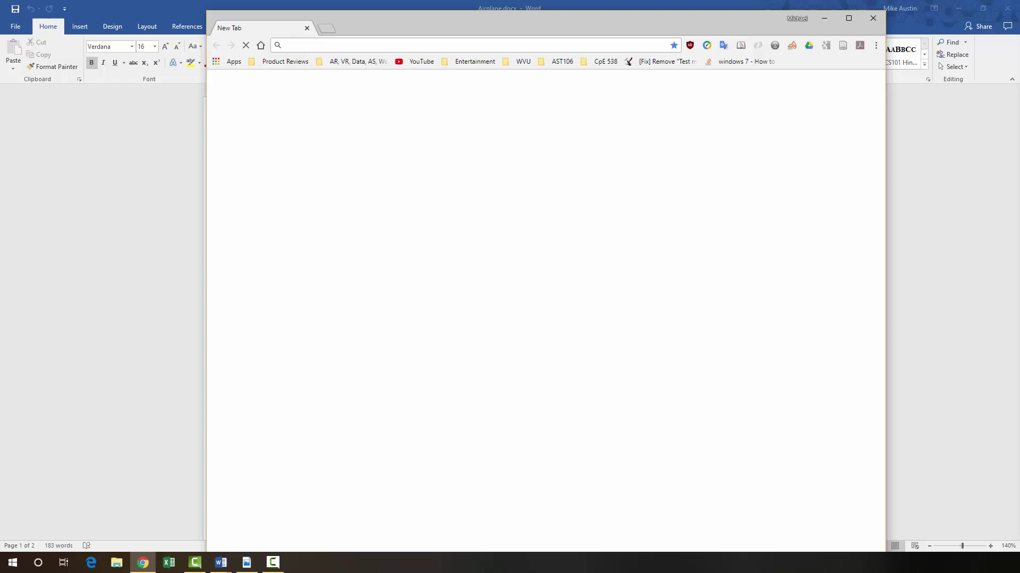
click(532, 305)
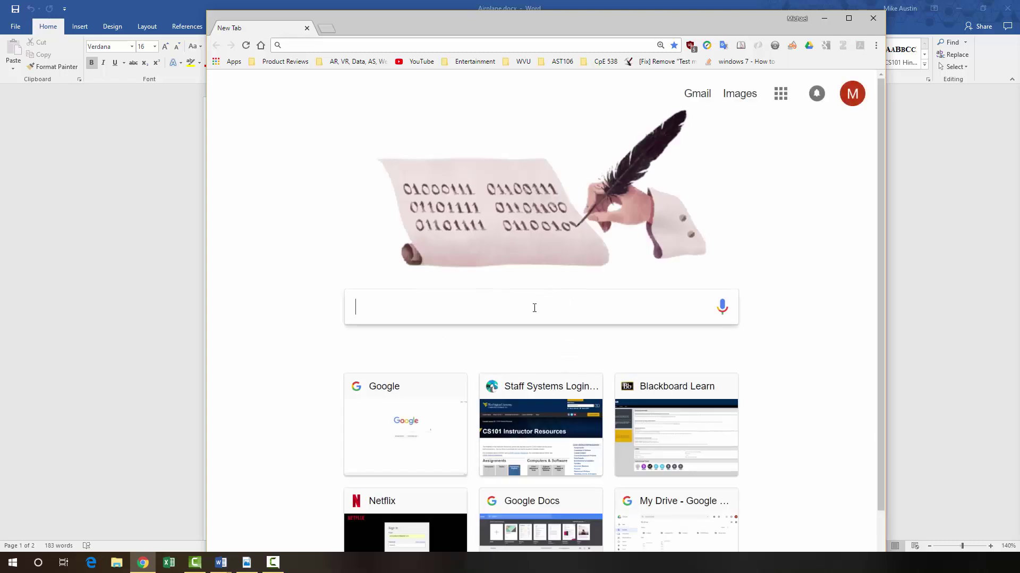
drag(673, 18, 668, 9)
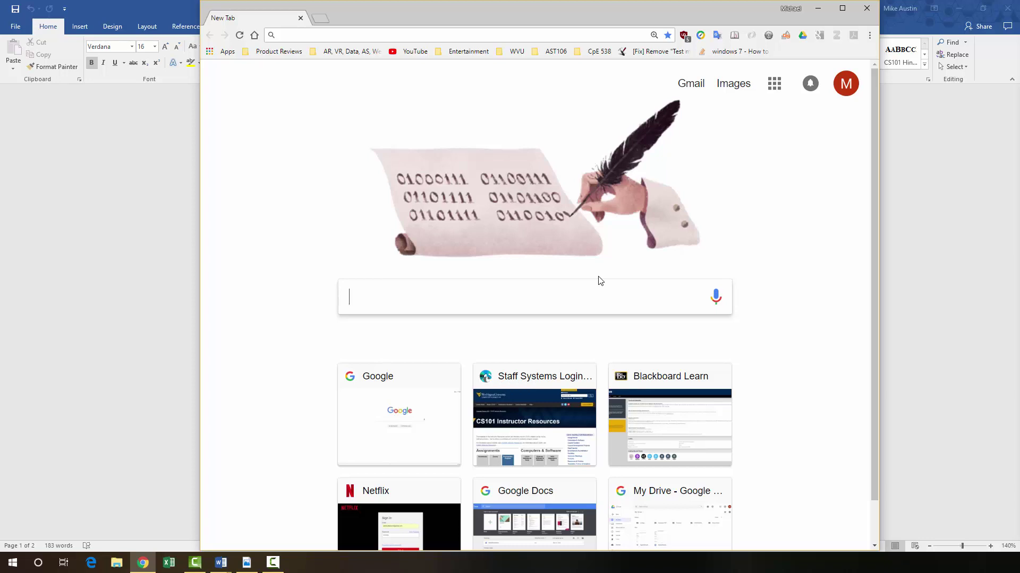
Run the Google query West Virginia football team "airplane crash", correcting typos as you go
text(W)
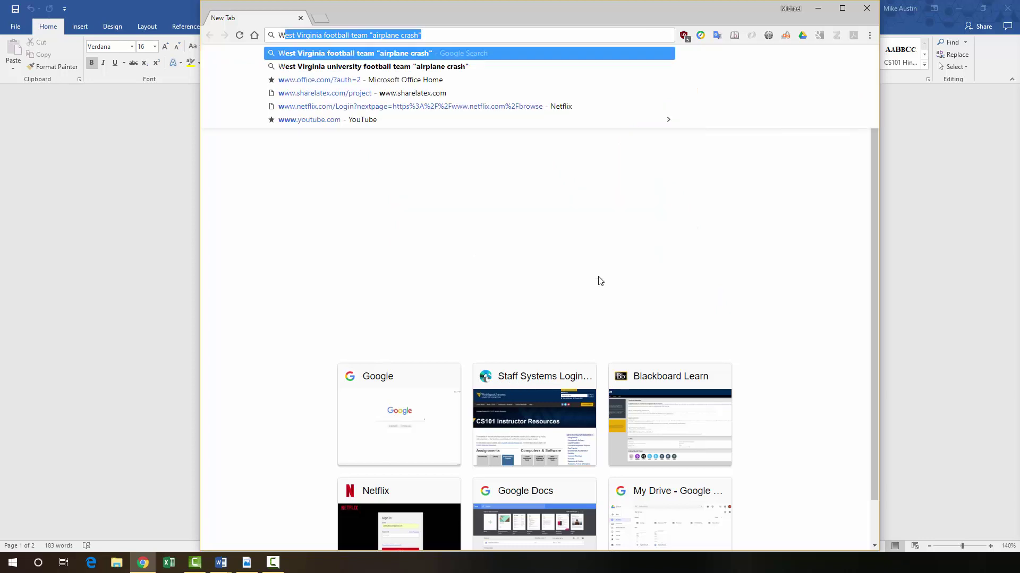
text(est Virginia)
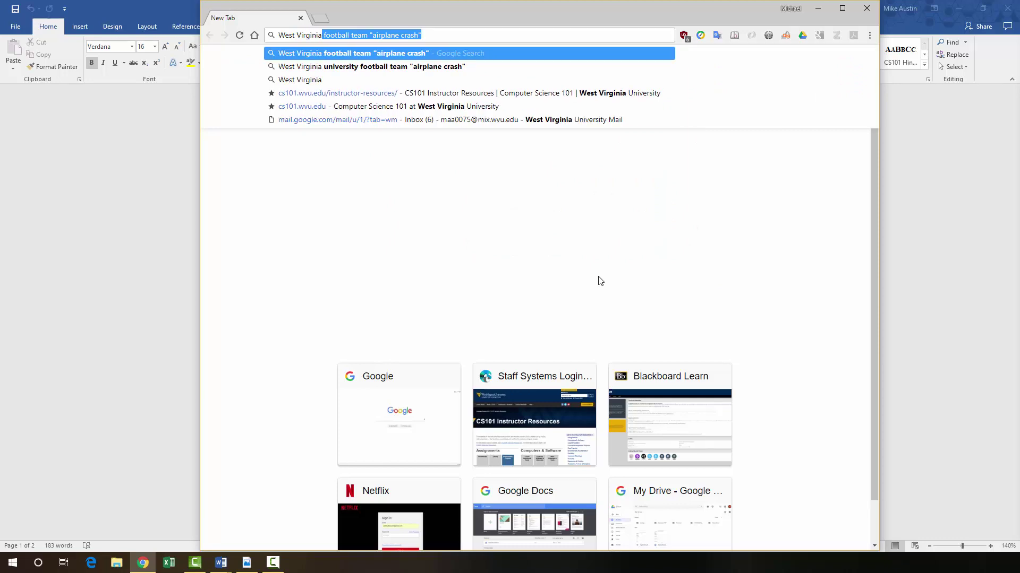
key(BackSpace)
text(fot)
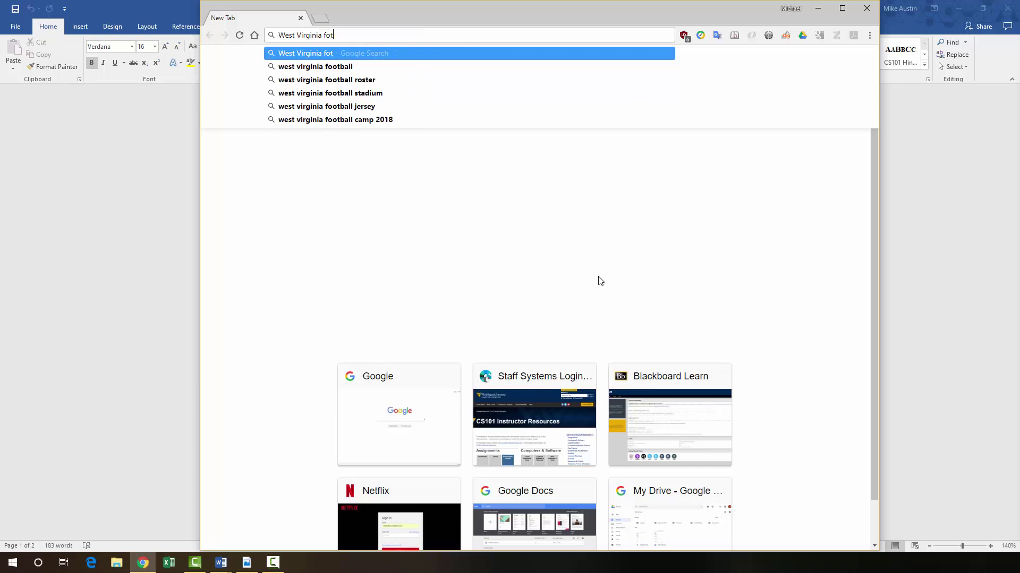
key(BackSpace)
text(o)
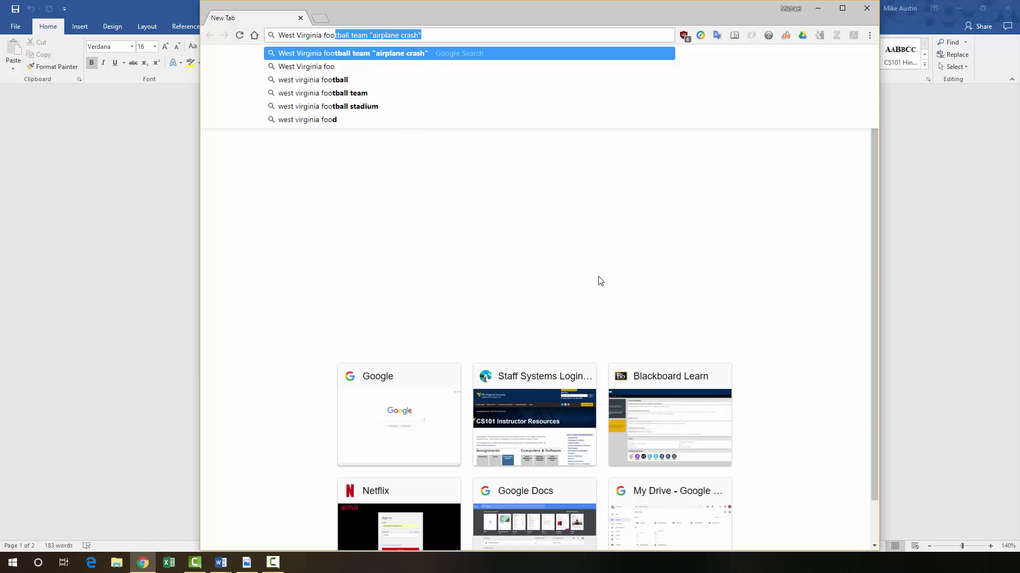
text(tball team)
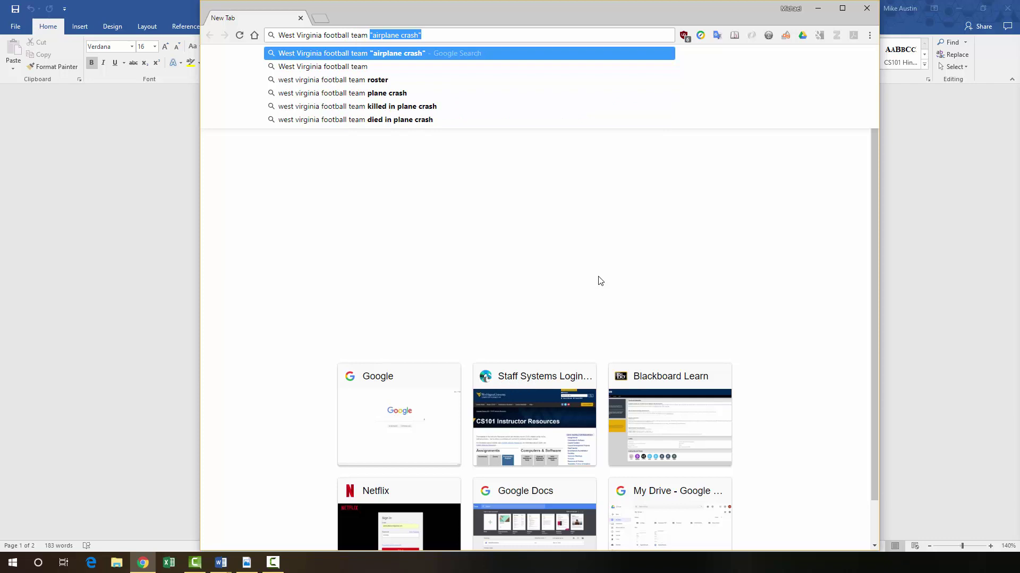
text( "air)
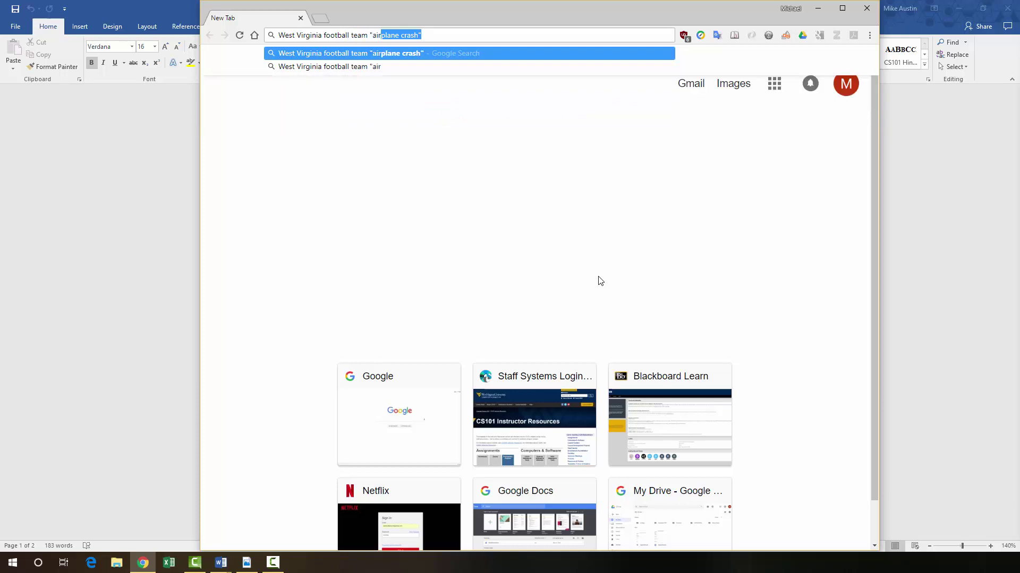
text(plane cra)
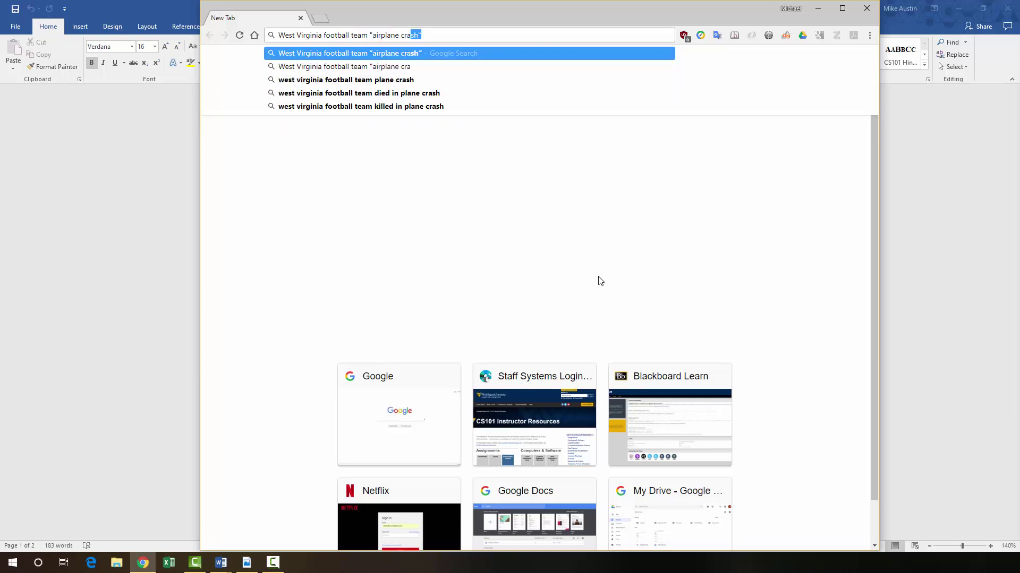
text(sh")
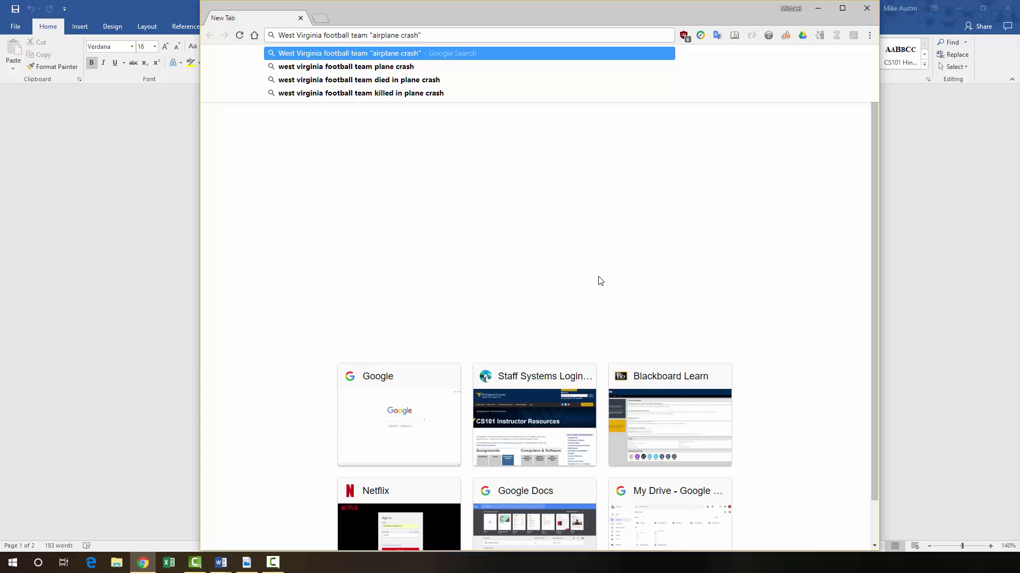
key(Return)
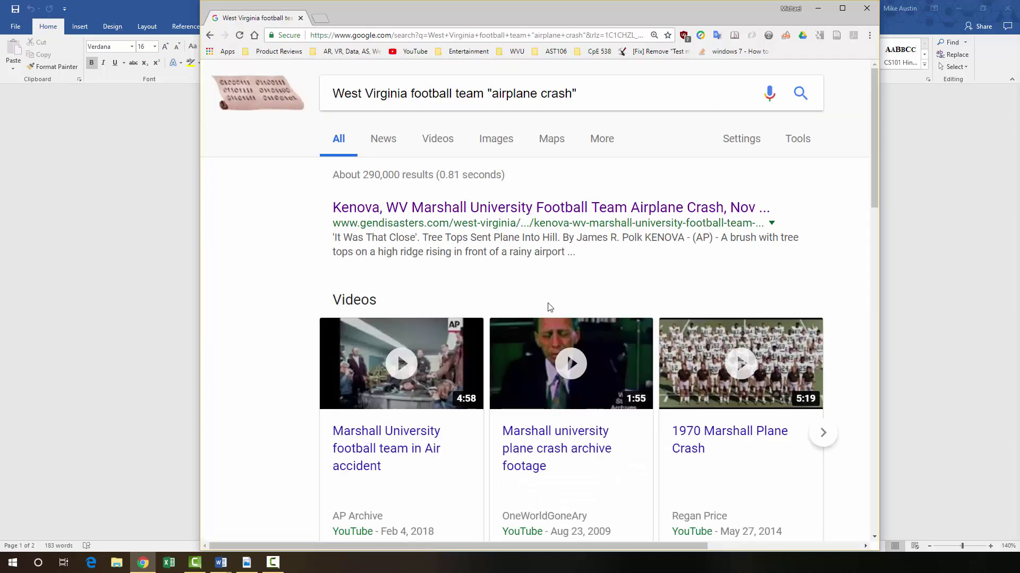
Scroll down the results to the Marshall University Wikipedia entry
scroll(549, 303, down, 1)
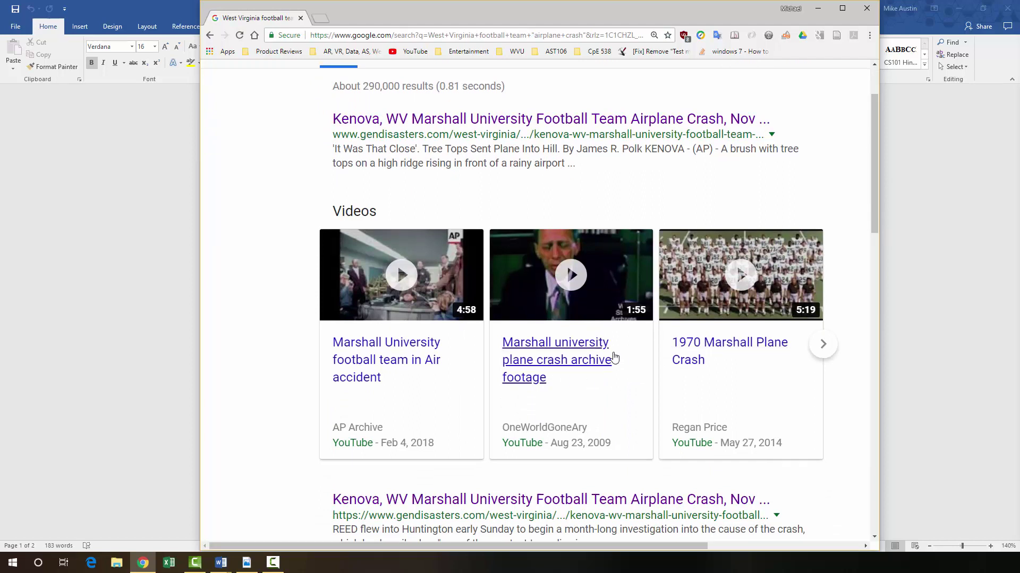
scroll(542, 372, down, 4)
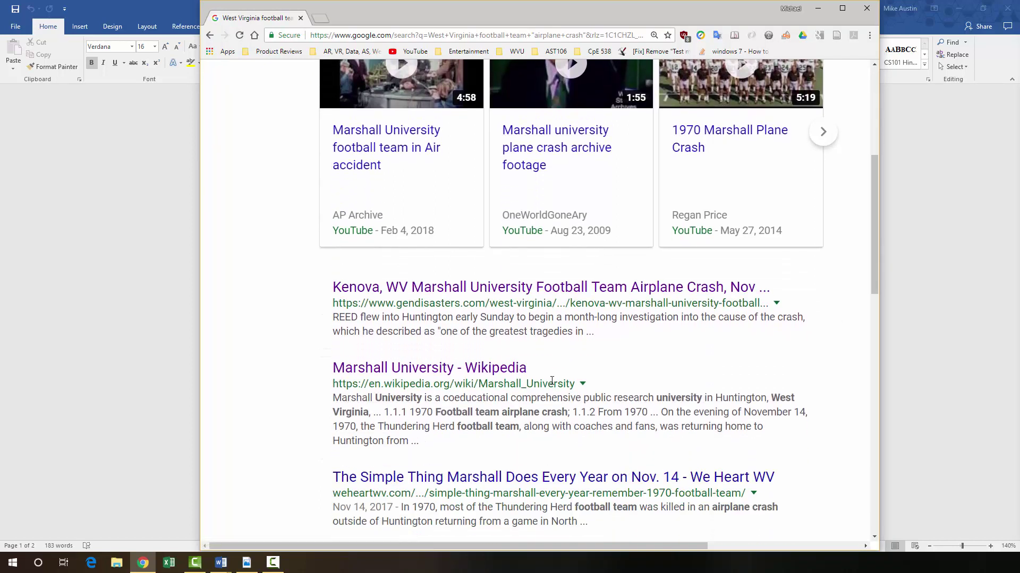
scroll(399, 330, down, 1)
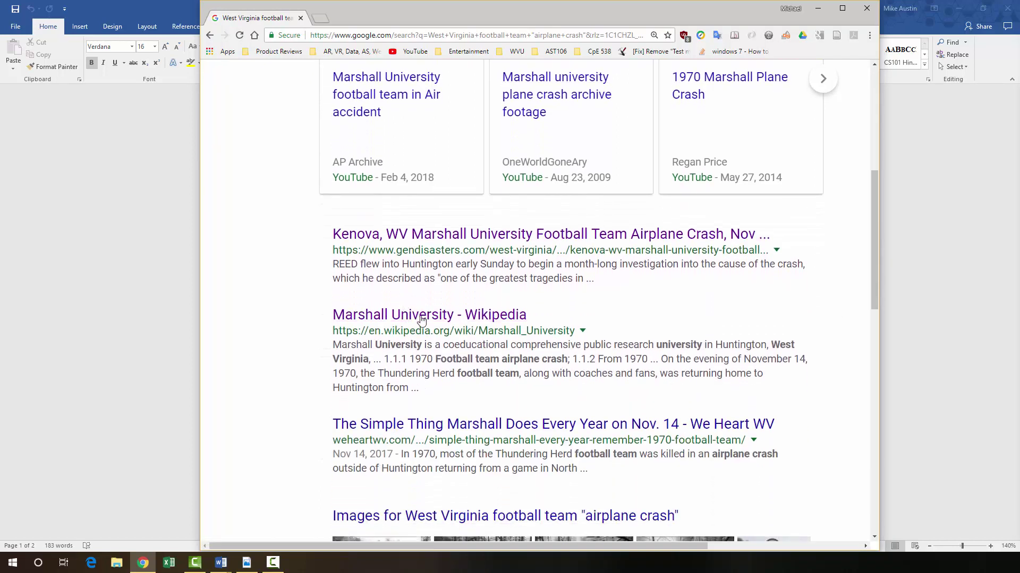
Open the Marshall University Wikipedia article and jump to its 1970 football team airplane crash section
click(420, 317)
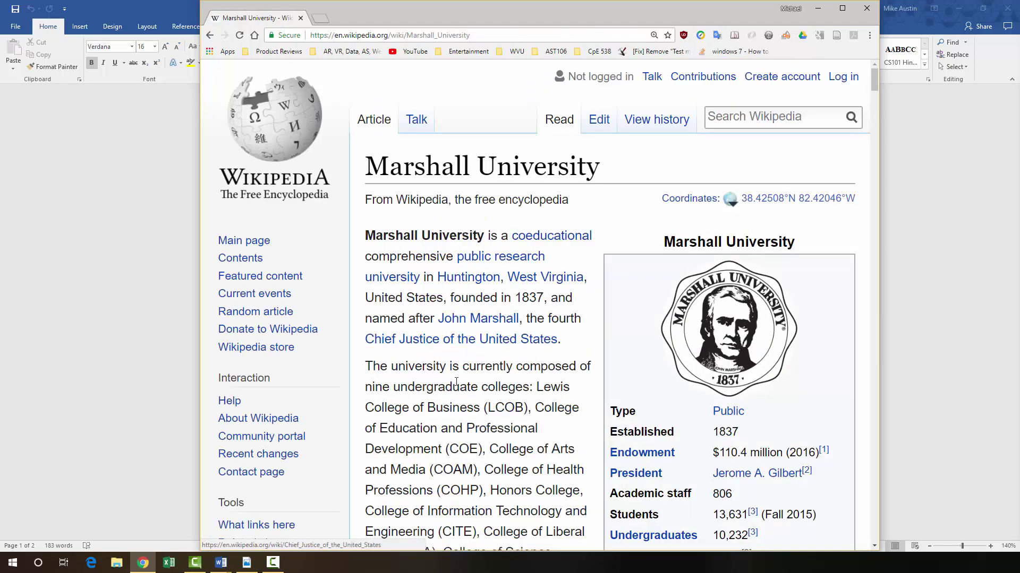
scroll(471, 384, down, 4)
scroll(470, 384, down, 9)
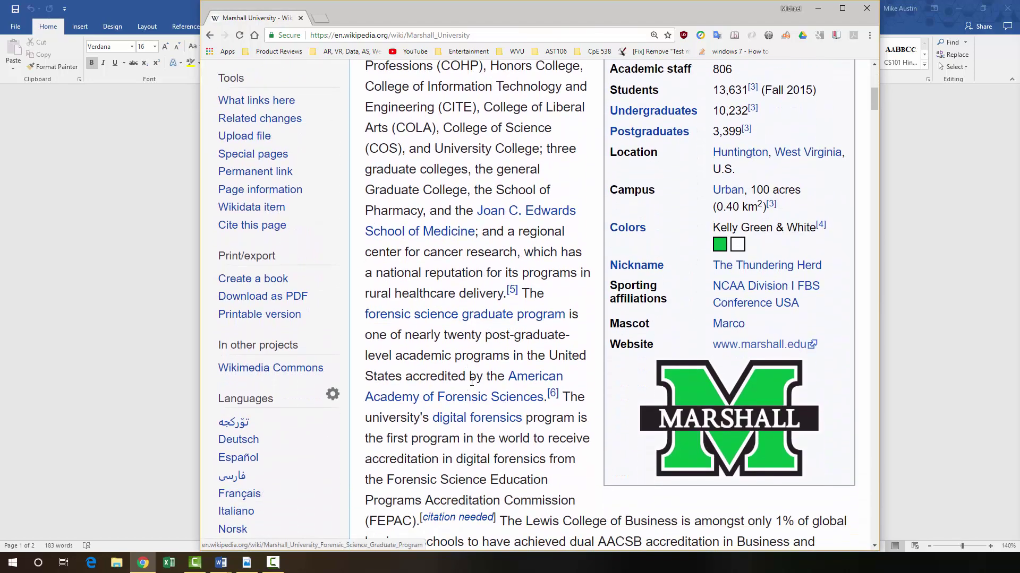
scroll(467, 374, down, 7)
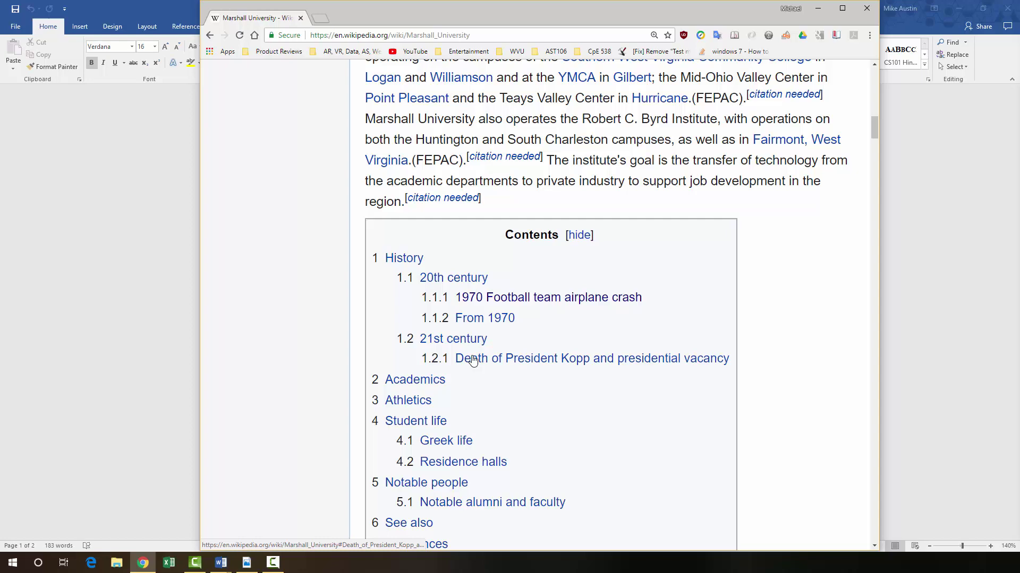
click(552, 304)
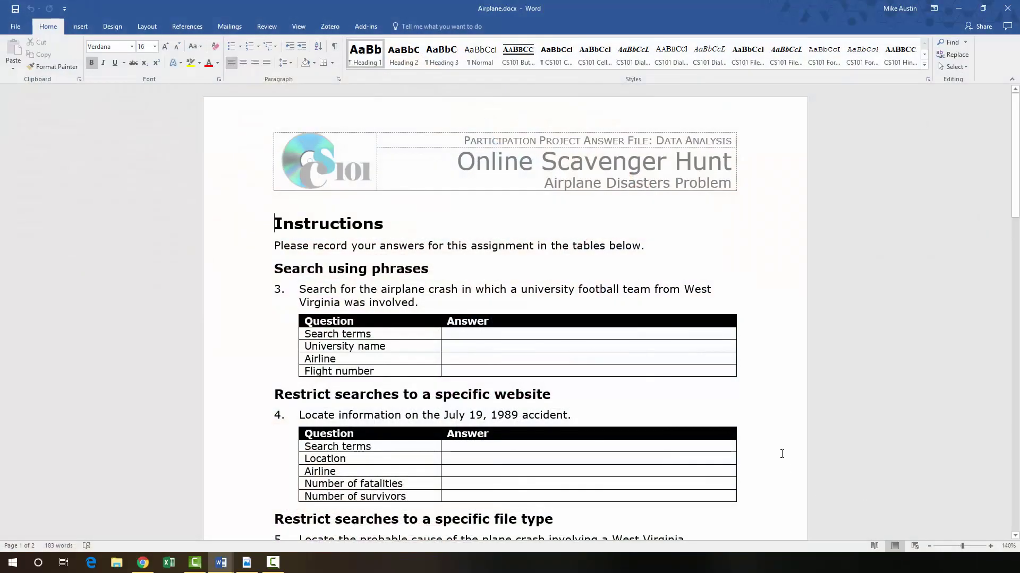
Enter search terms West Virginia football team "airplane crash" and university Marshall University
click(465, 335)
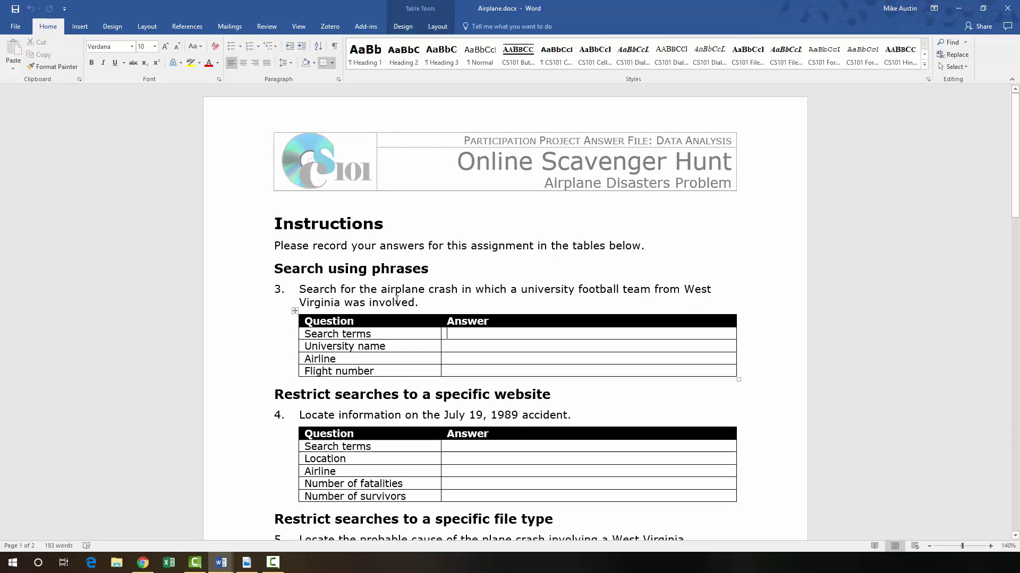
text(West Virginia )
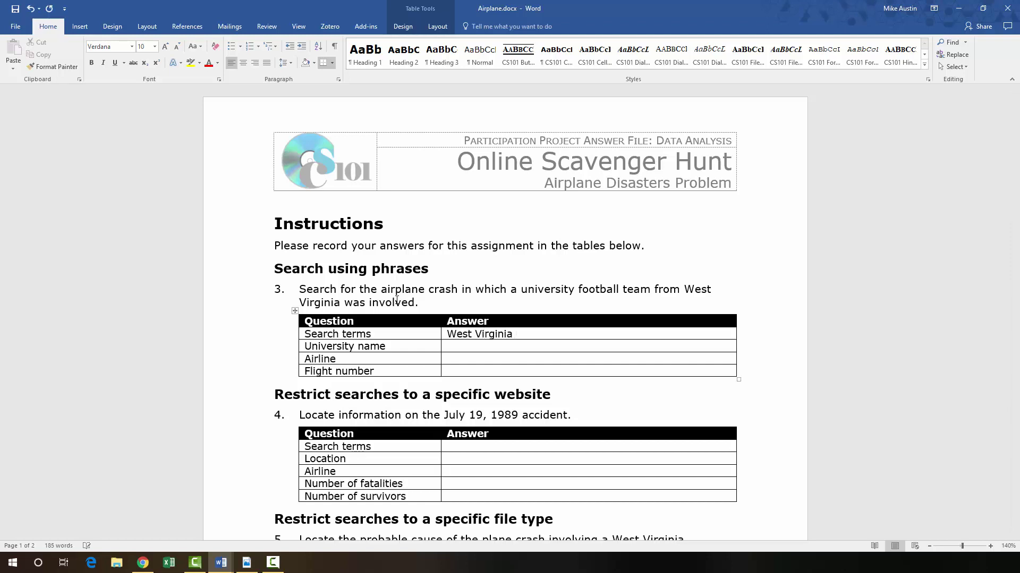
text(football)
text( team)
text( "airpla)
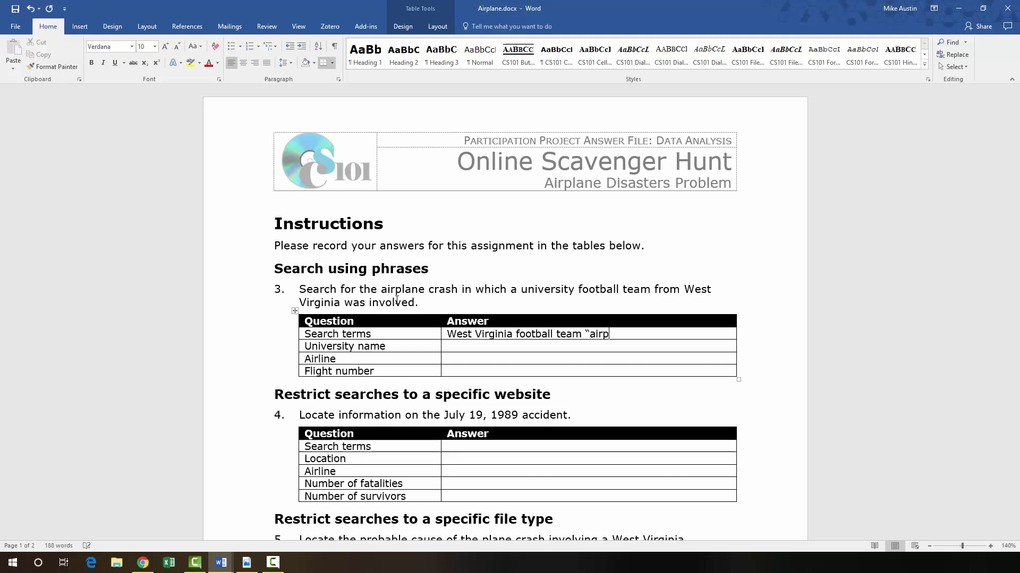
text(ne crash”)
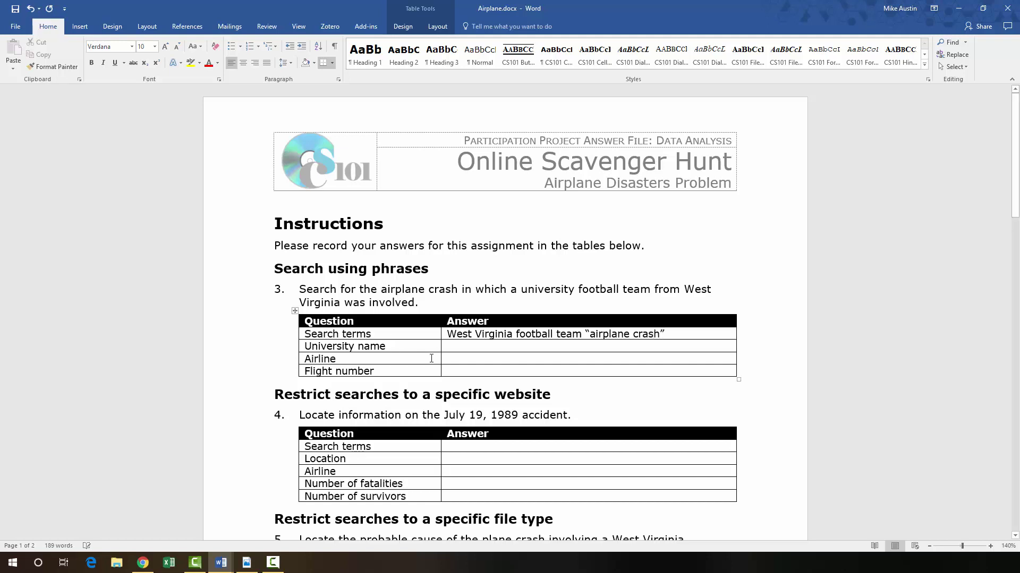
click(452, 350)
text(Marshall)
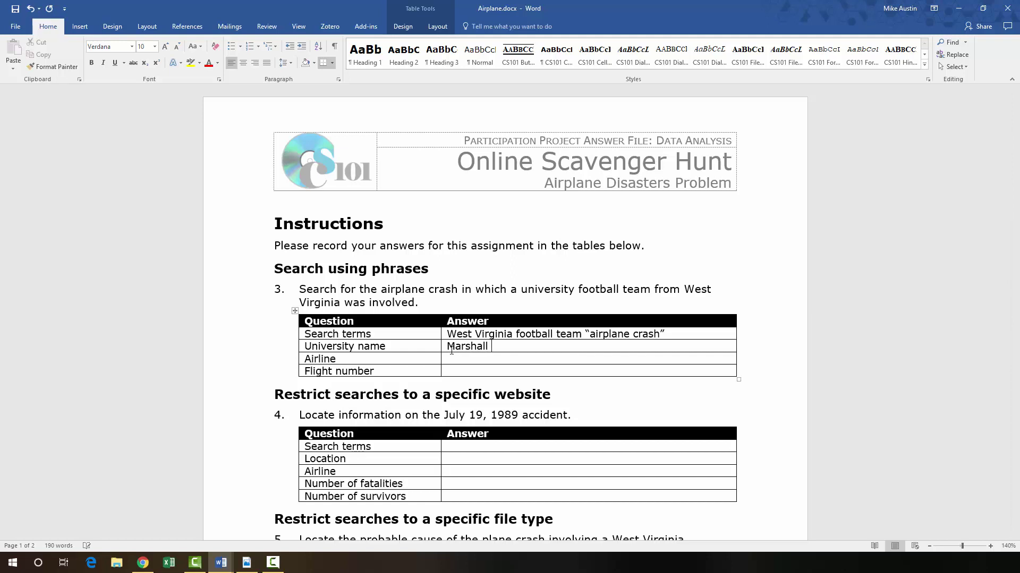
text( University)
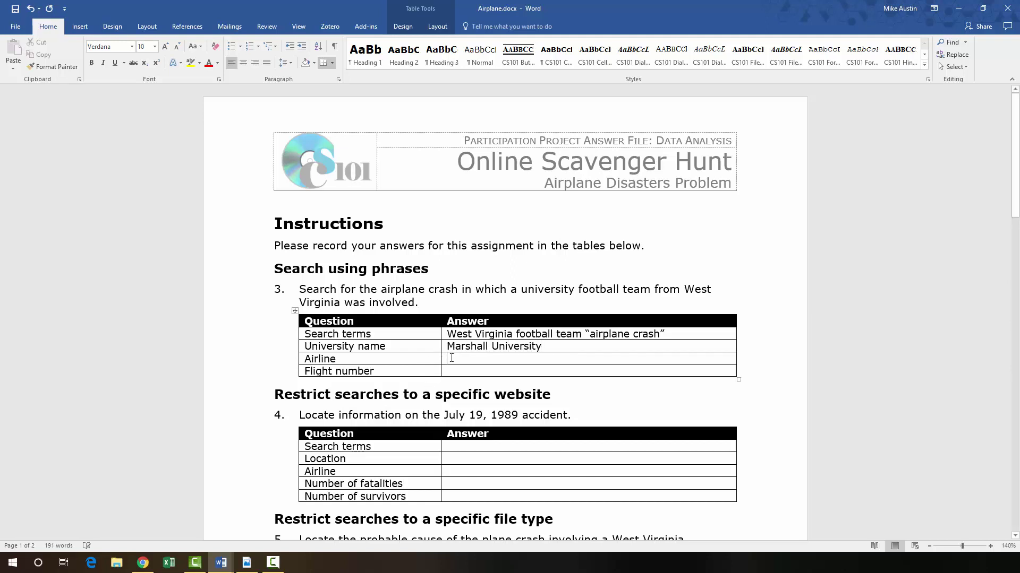
Fill in the airline Southern Airways and flight number 932
text(Southern Air)
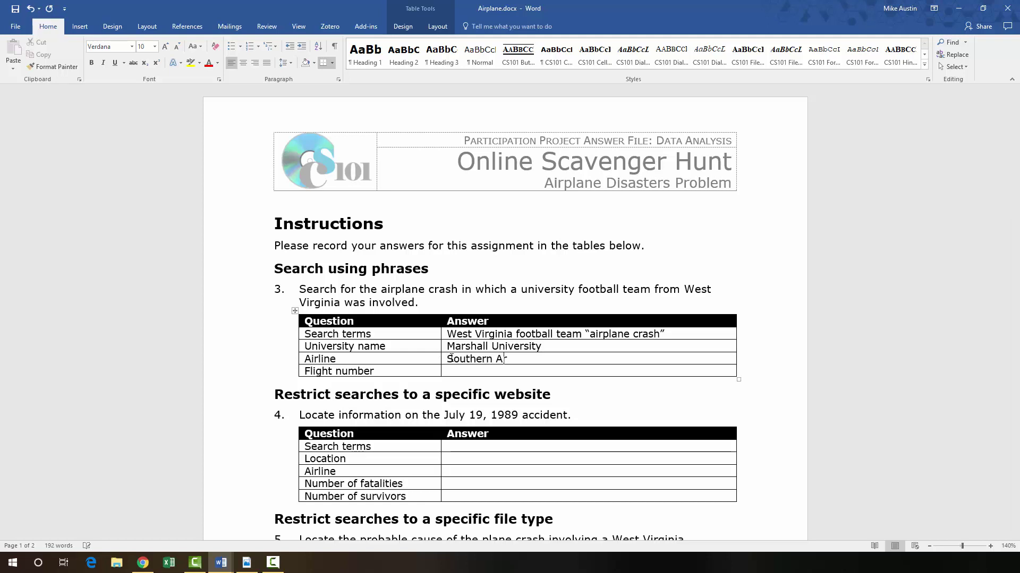
key(BackSpace)
text(irways)
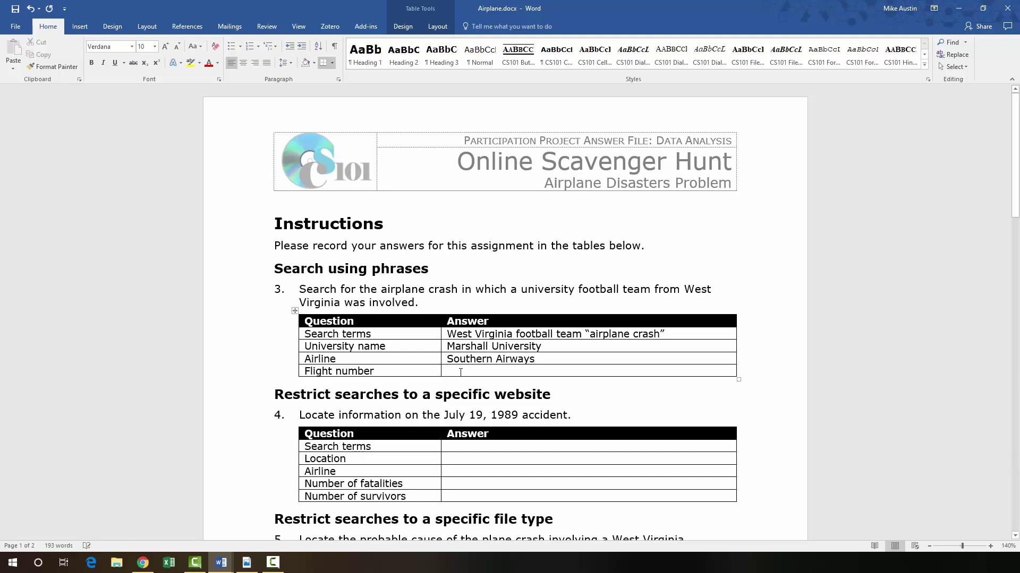
click(461, 372)
text(932)
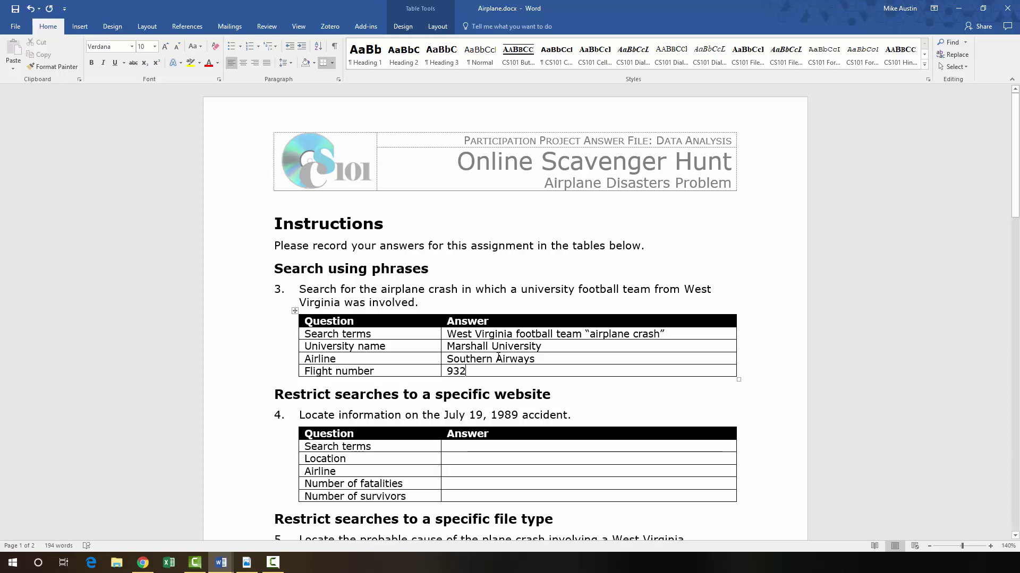
scroll(494, 356, down, 1)
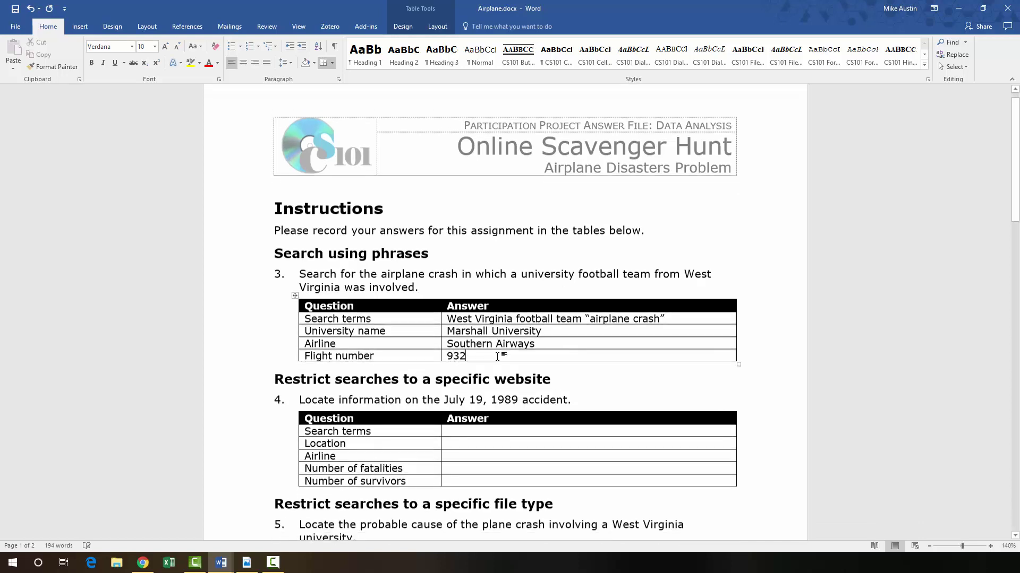
scroll(497, 359, down, 3)
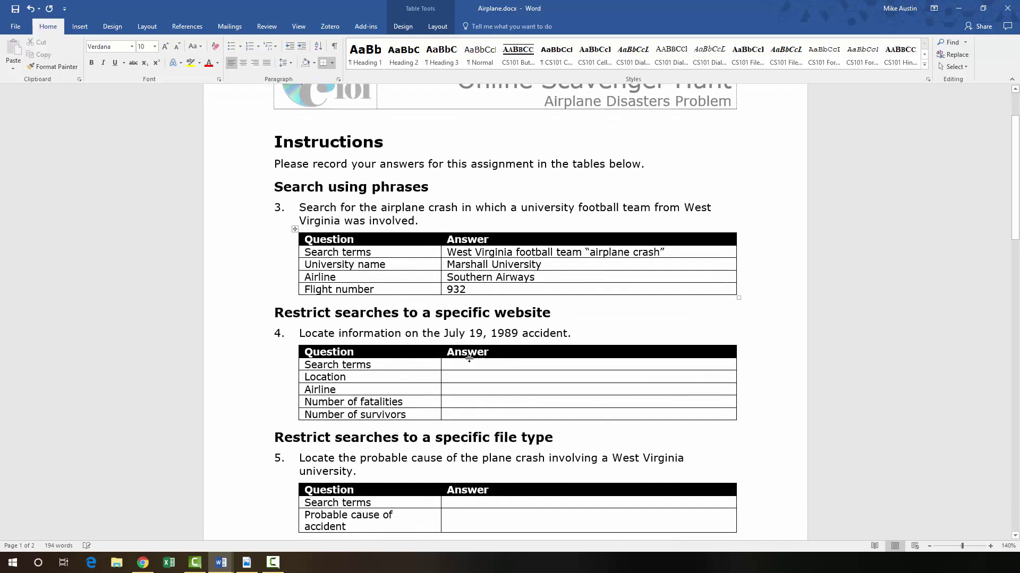
Place the cursor in question 4's Search terms cell, then bring Chrome back to a new Google tab
click(467, 364)
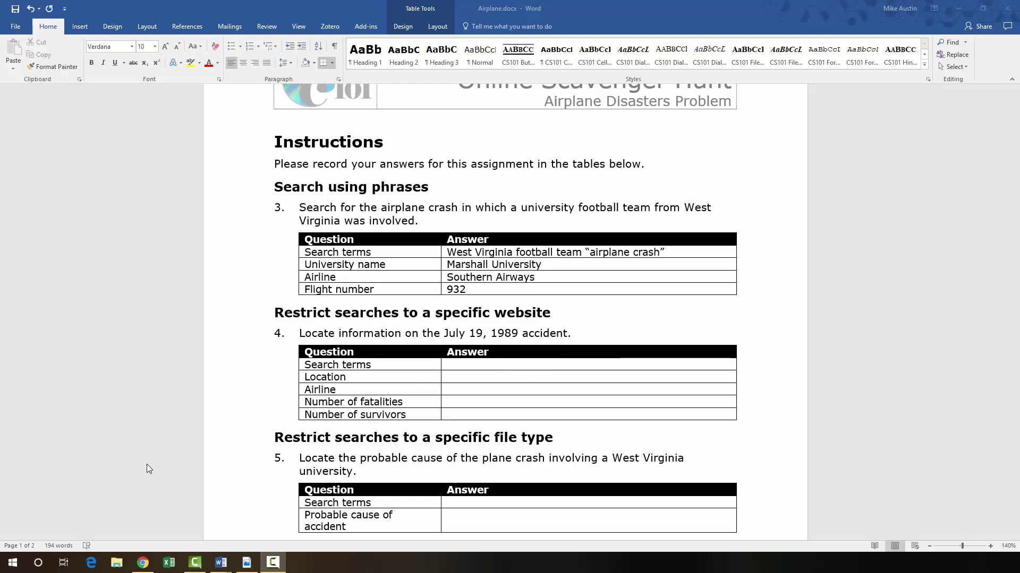
click(142, 562)
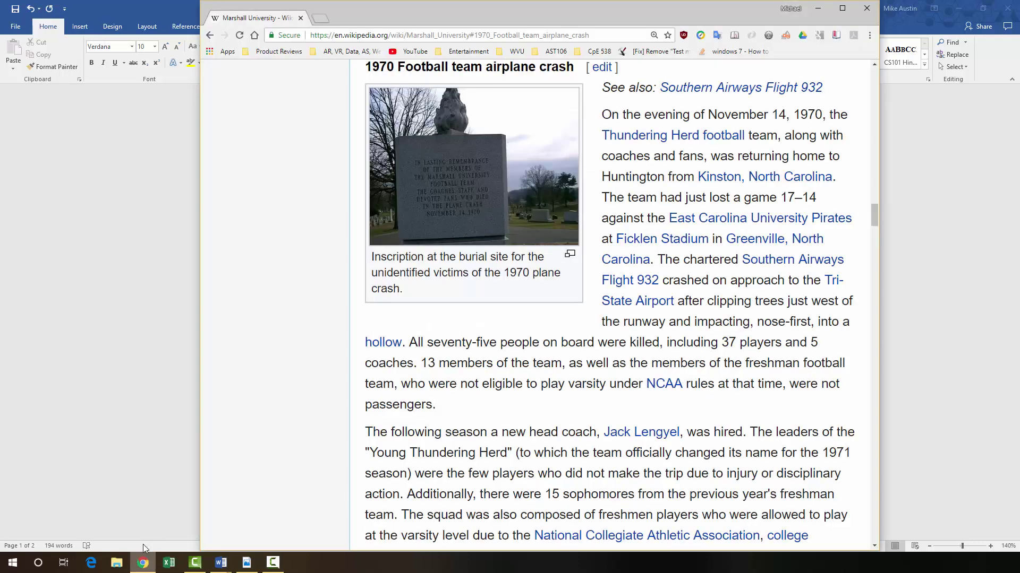
scroll(328, 275, up, 12)
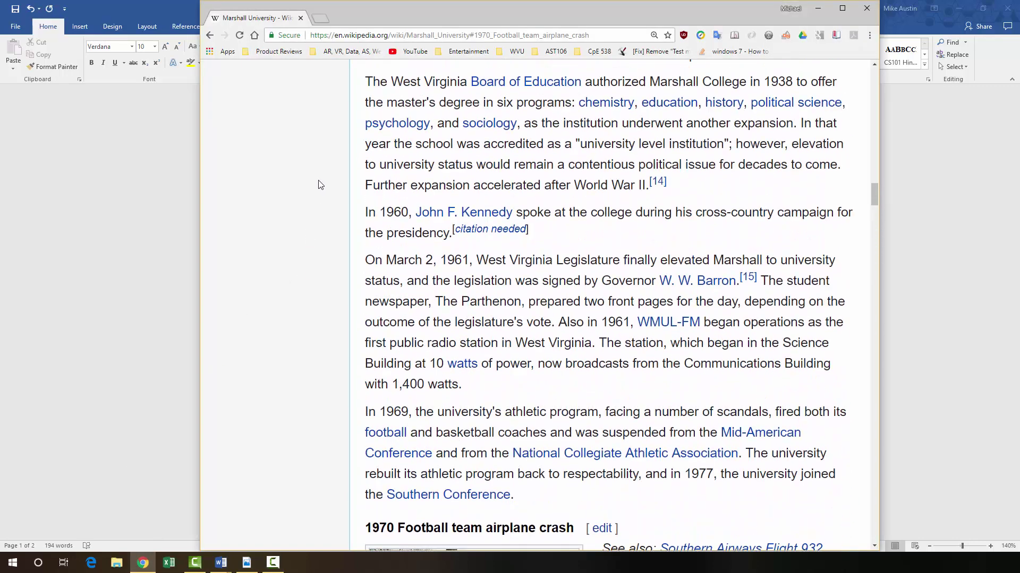
scroll(330, 178, up, 9)
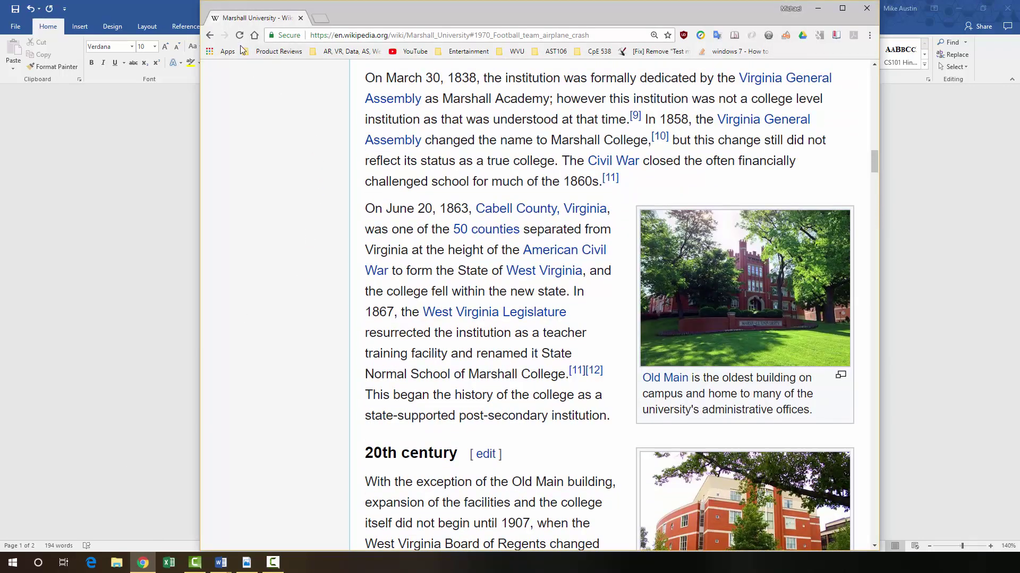
click(255, 35)
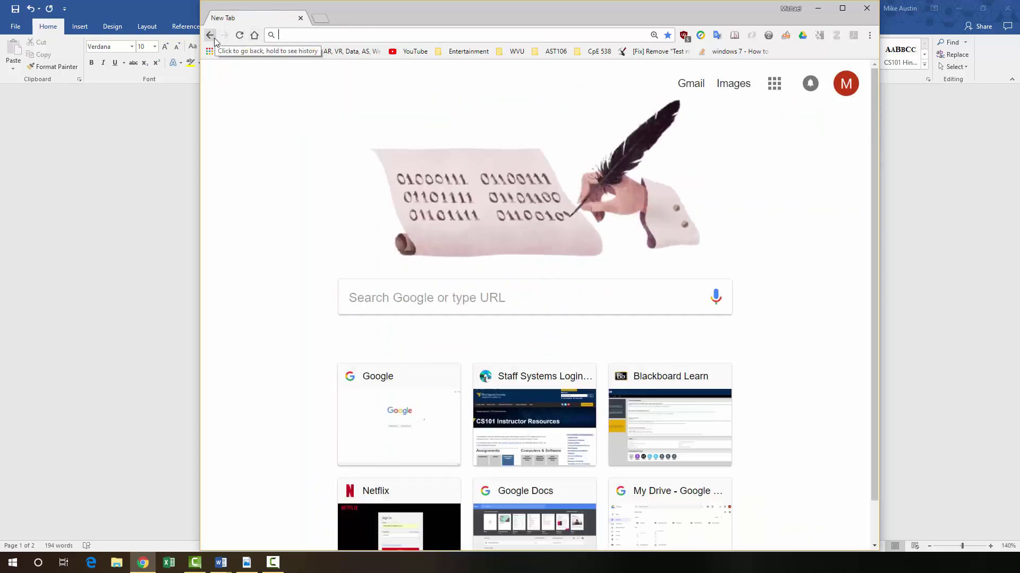
Copy the ntsb.gov domain from step 4a of instructions.pdf and move Acrobat aside
click(451, 294)
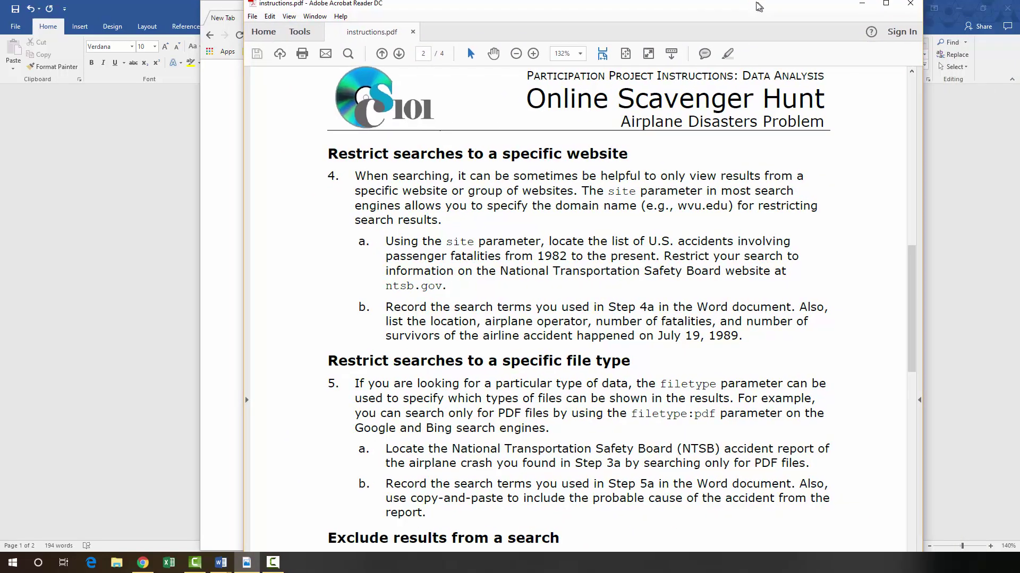
drag(384, 292, 440, 293)
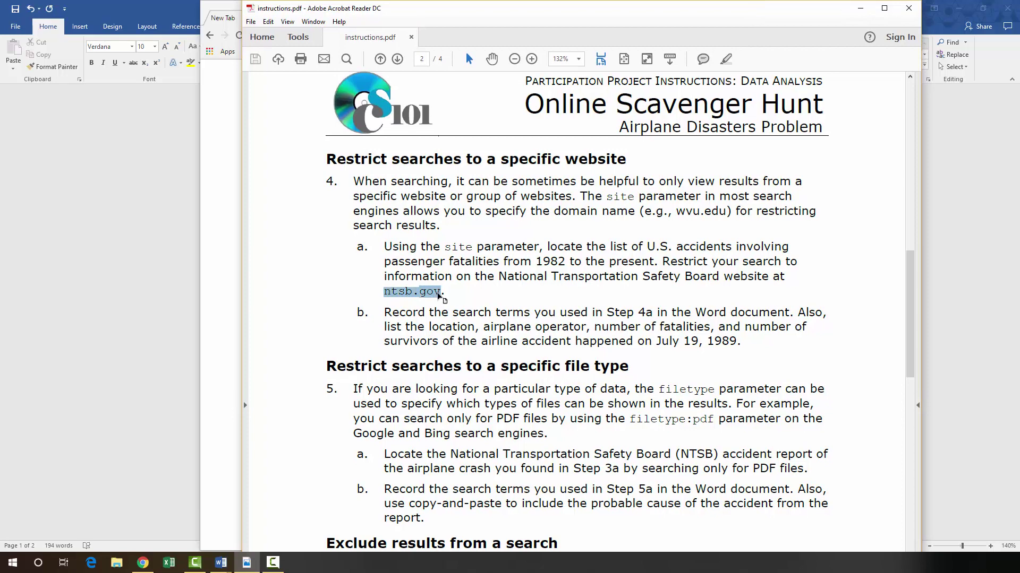
right_click(435, 298)
click(441, 306)
drag(594, 14, 1019, 14)
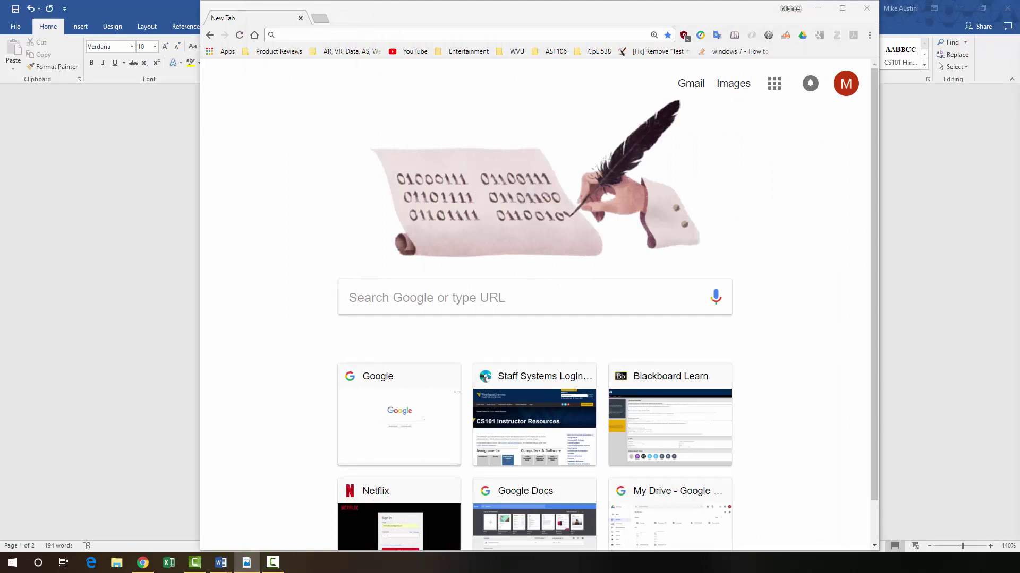
Search Google for accidents involving passenger fatalities site:ntsb.gov
click(582, 306)
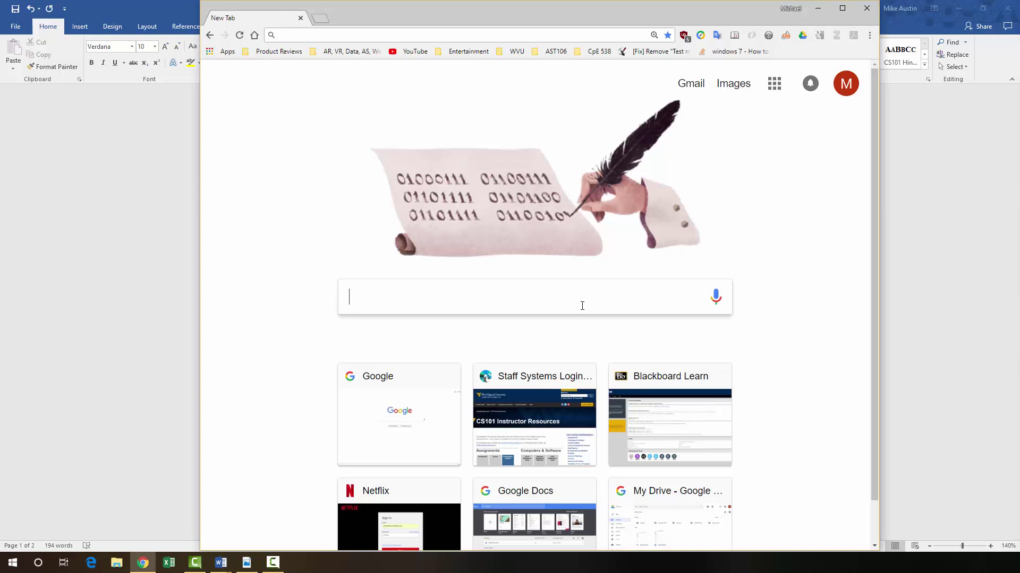
text(acci)
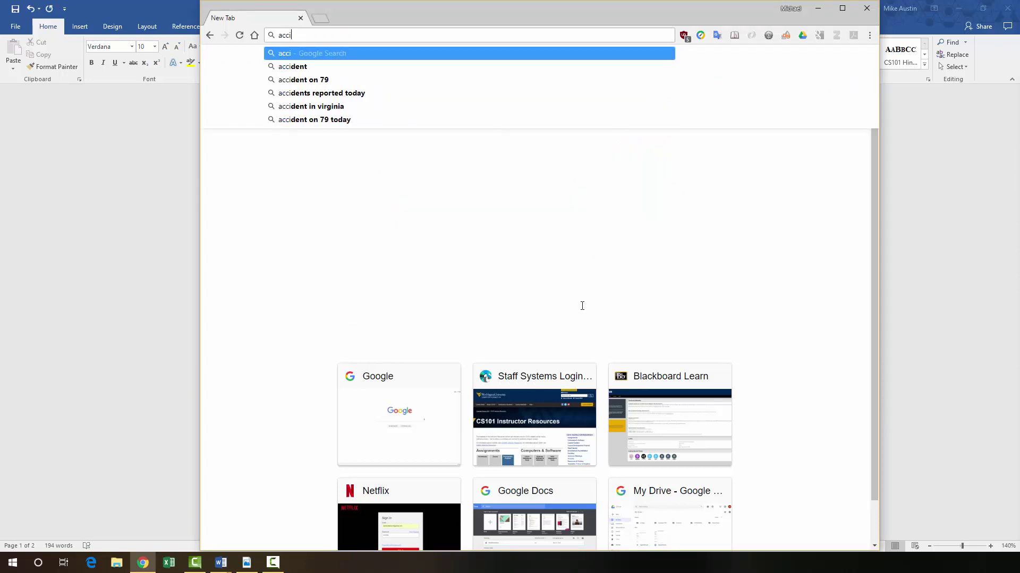
text(dents fr)
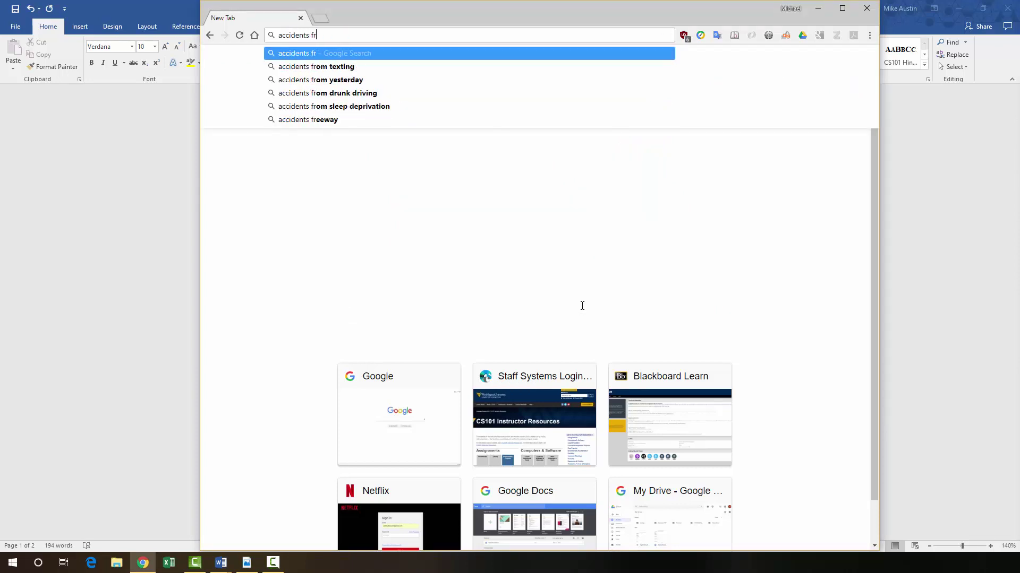
key(BackSpace)
key(BackSpace)
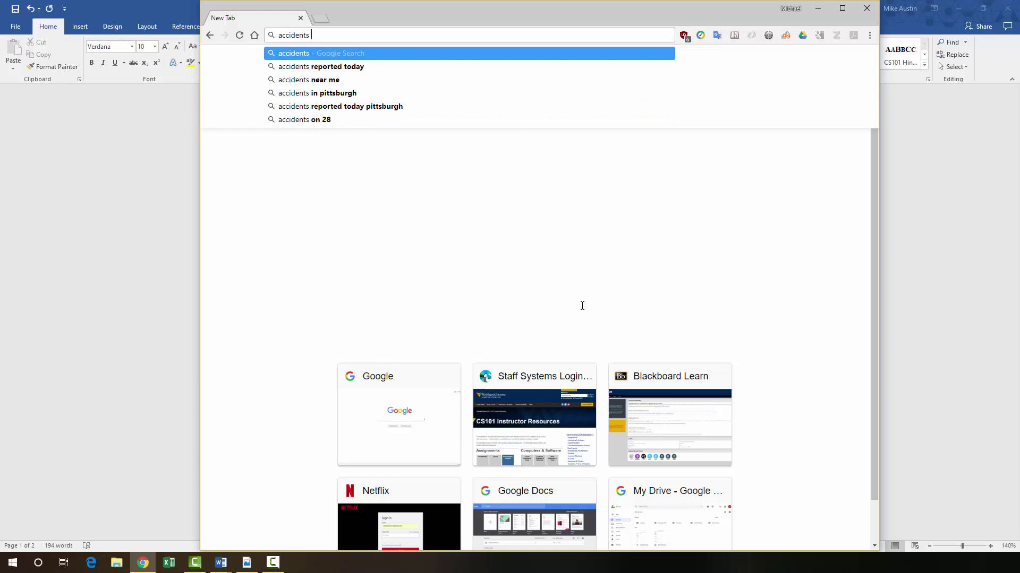
text(involving )
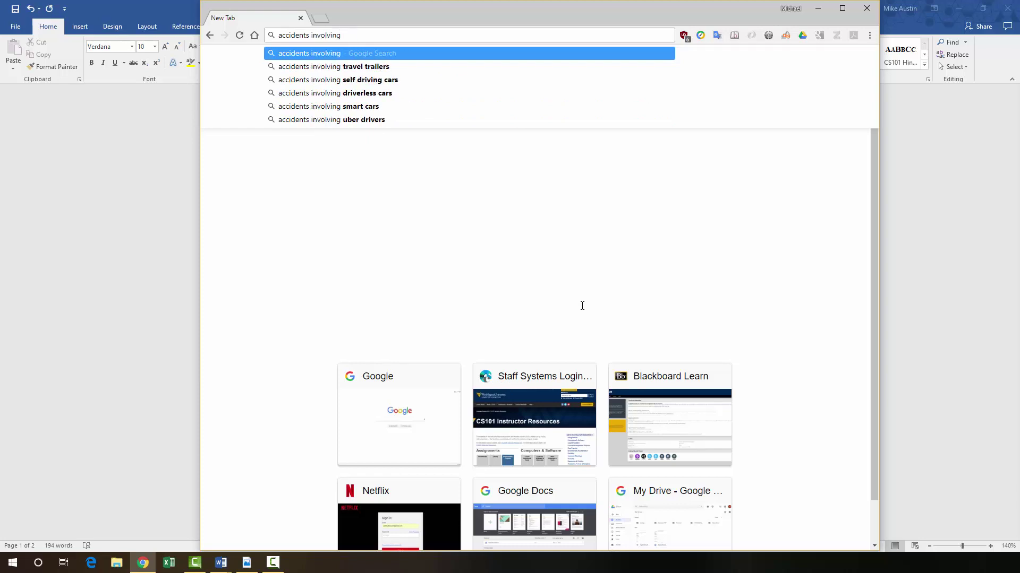
text(passenger )
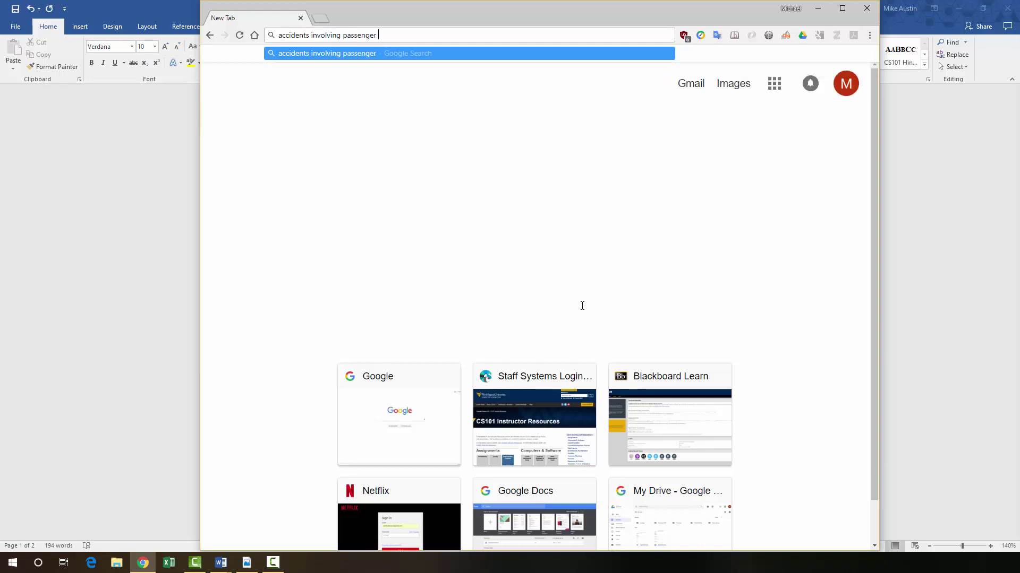
text(fatalities)
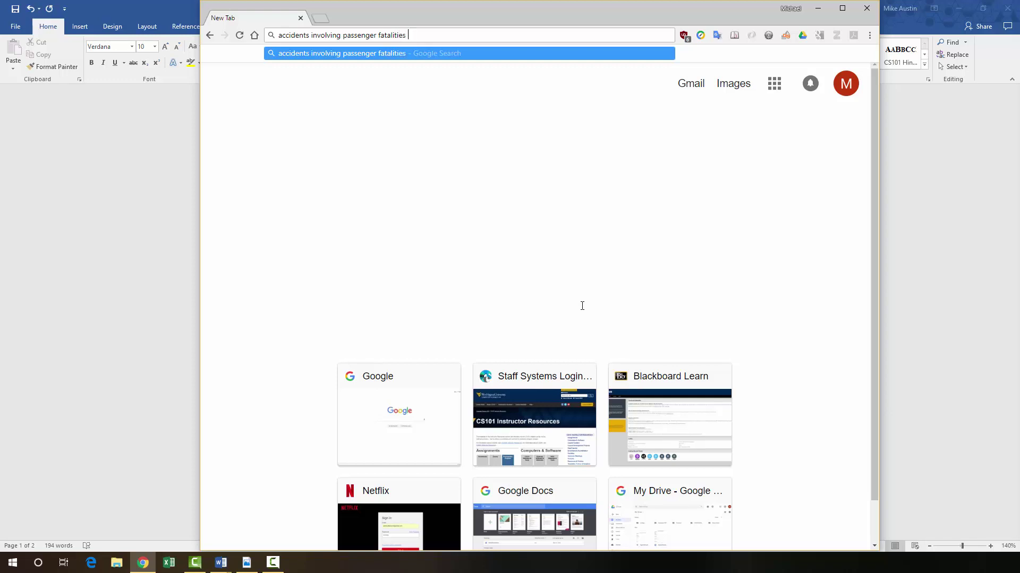
text( site:)
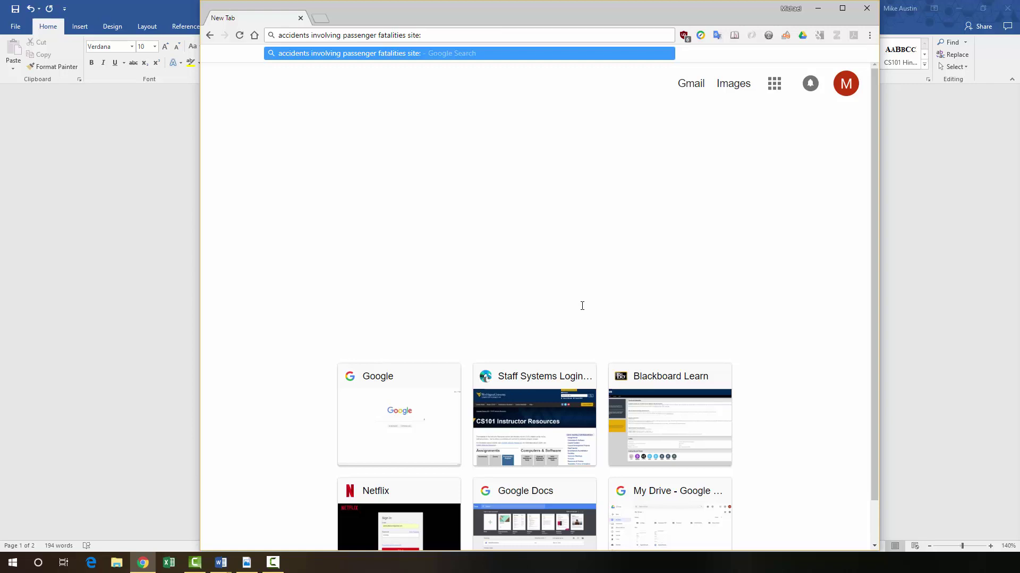
text(ntsb.gov)
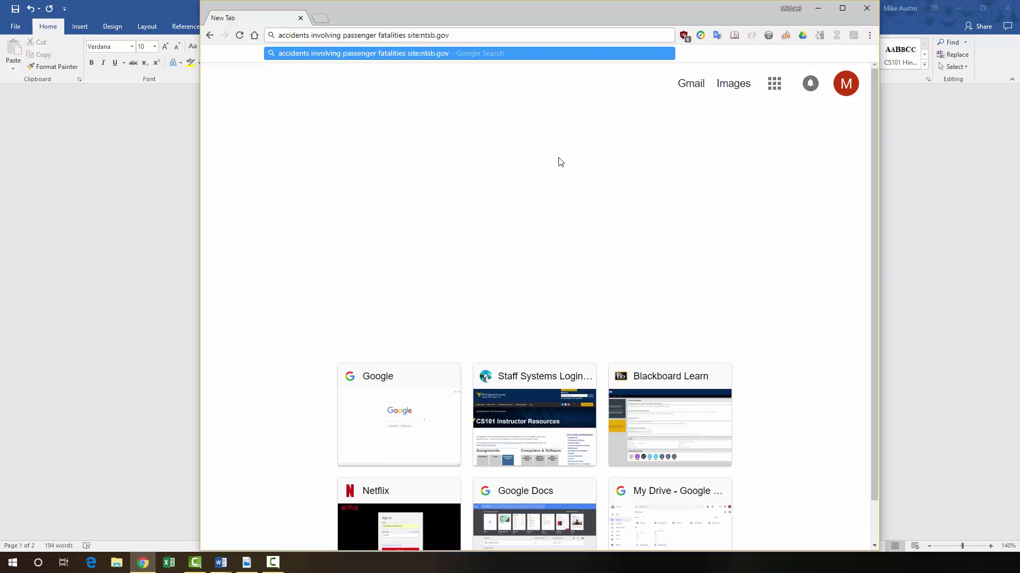
right_click(459, 36)
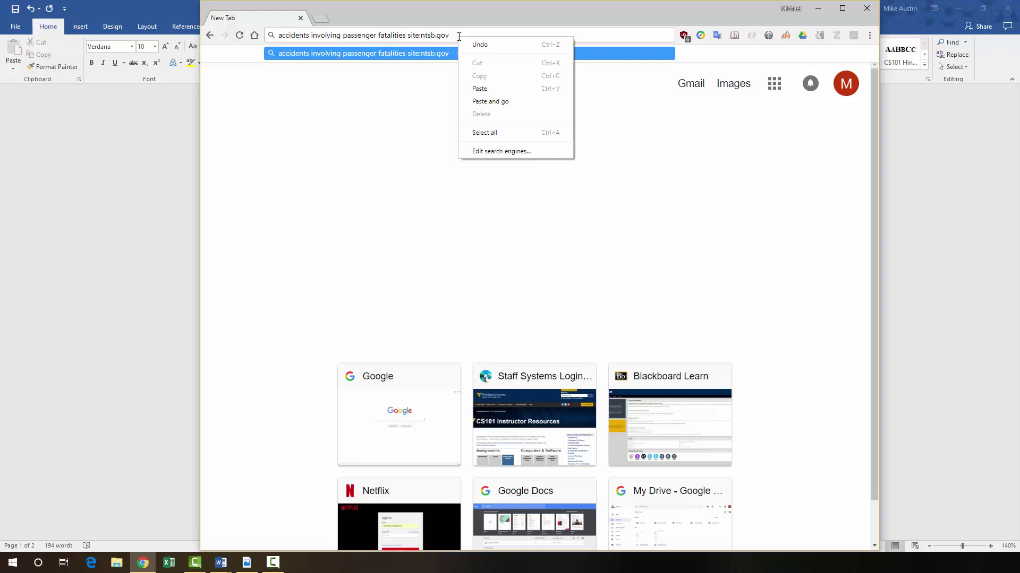
click(483, 101)
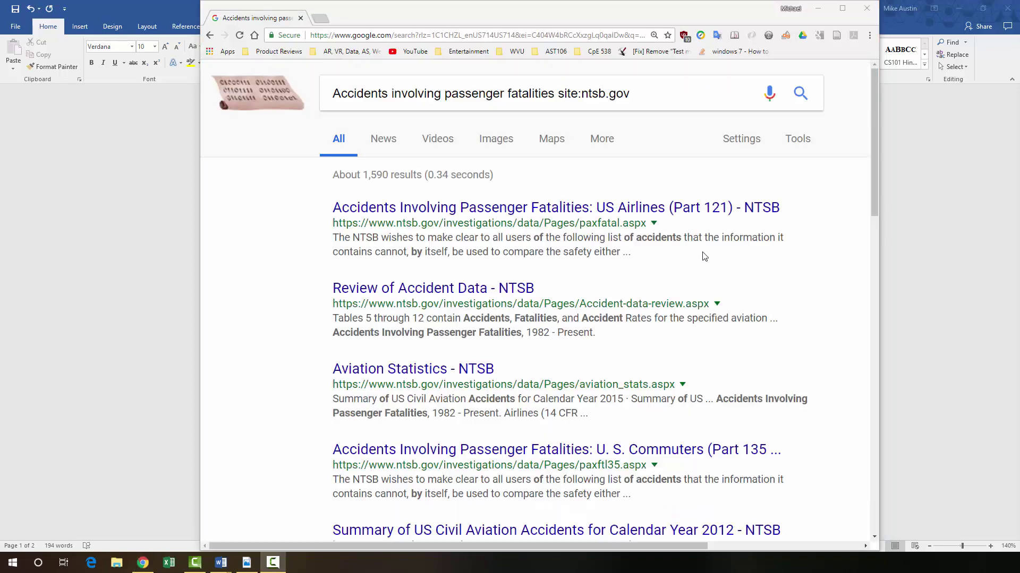
Copy the query accidents involving passenger fatalities site:ntsb.gov and return to Airplane.docx
click(638, 94)
drag(634, 94, 335, 93)
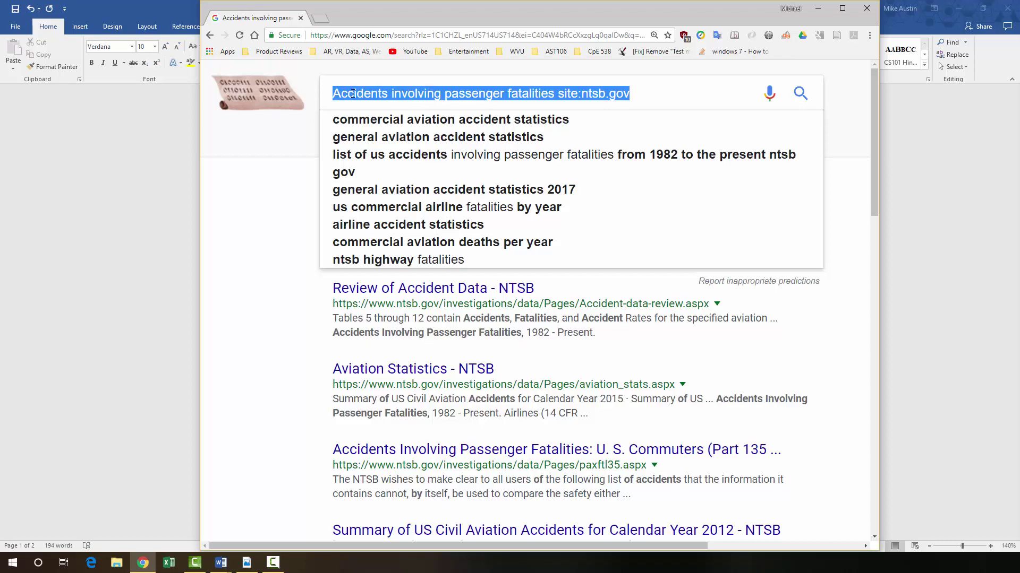
right_click(353, 94)
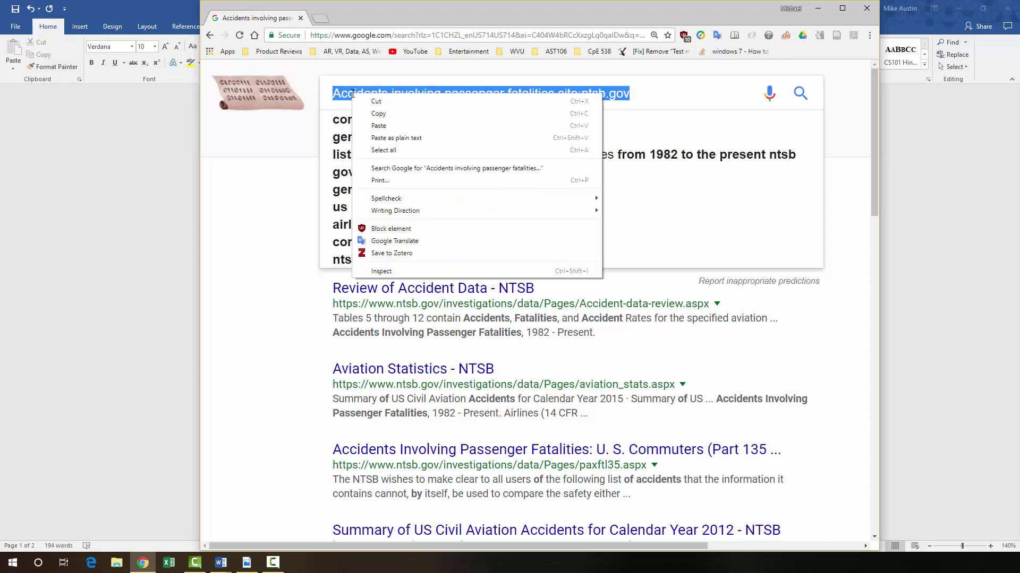
click(375, 116)
click(633, 94)
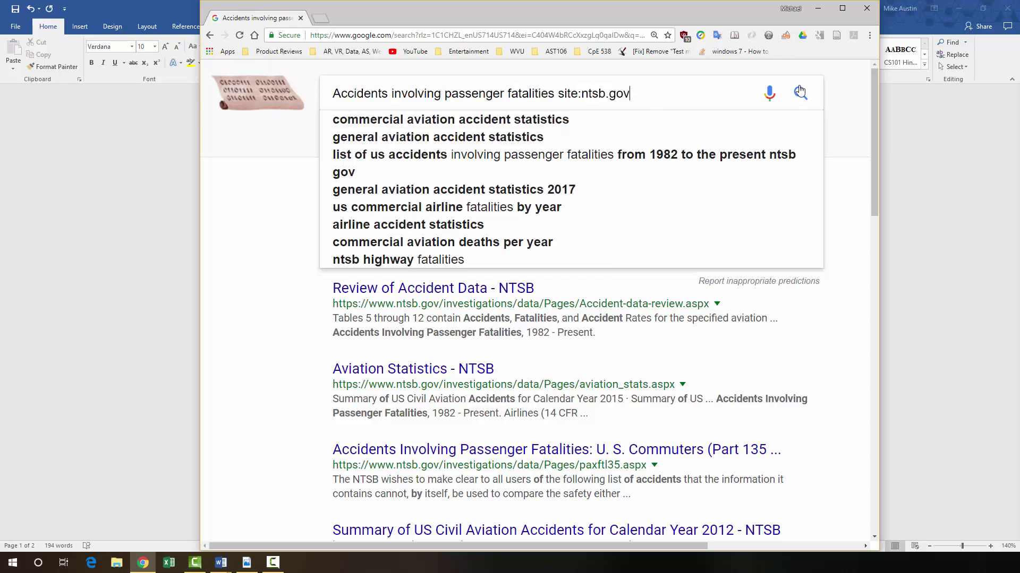
click(930, 149)
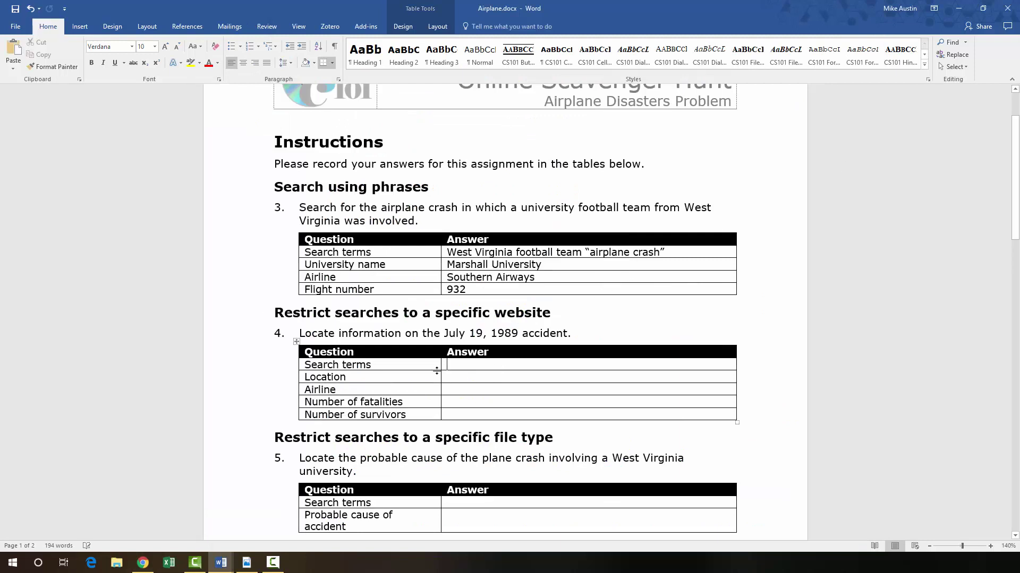
Paste 'Accidents involving passenger fatalities site:ntsb.gov' as plain text into step 4's Search terms answer
right_click(457, 367)
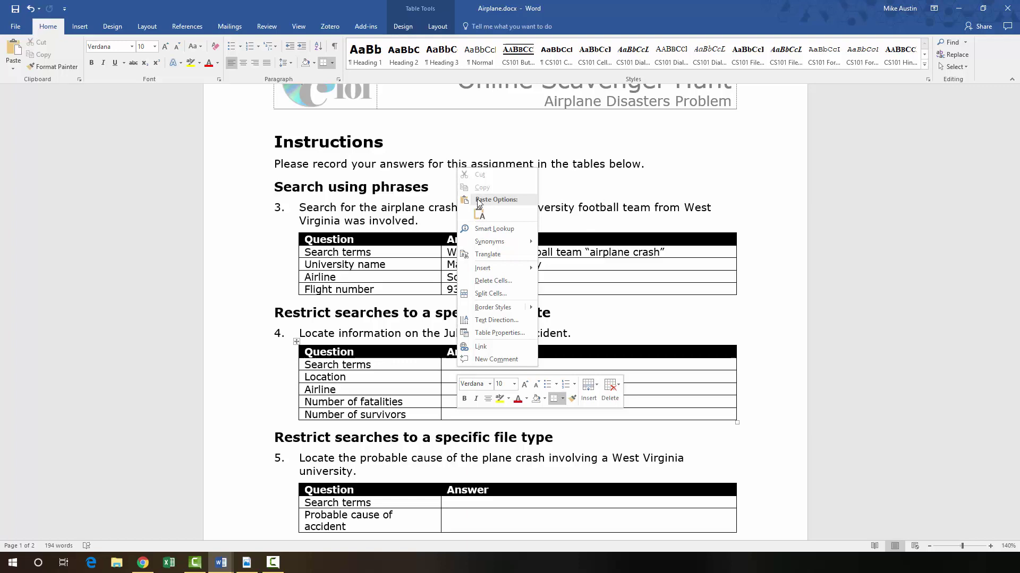
click(478, 214)
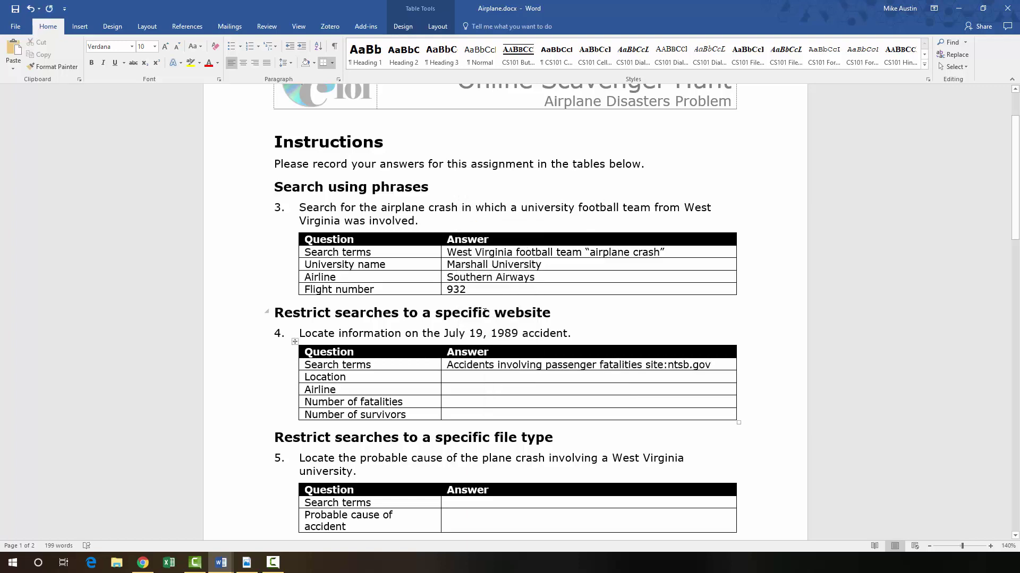
Open the NTSB 'Accidents Involving Passenger Fatalities: US Airlines' result from the Google search
click(142, 563)
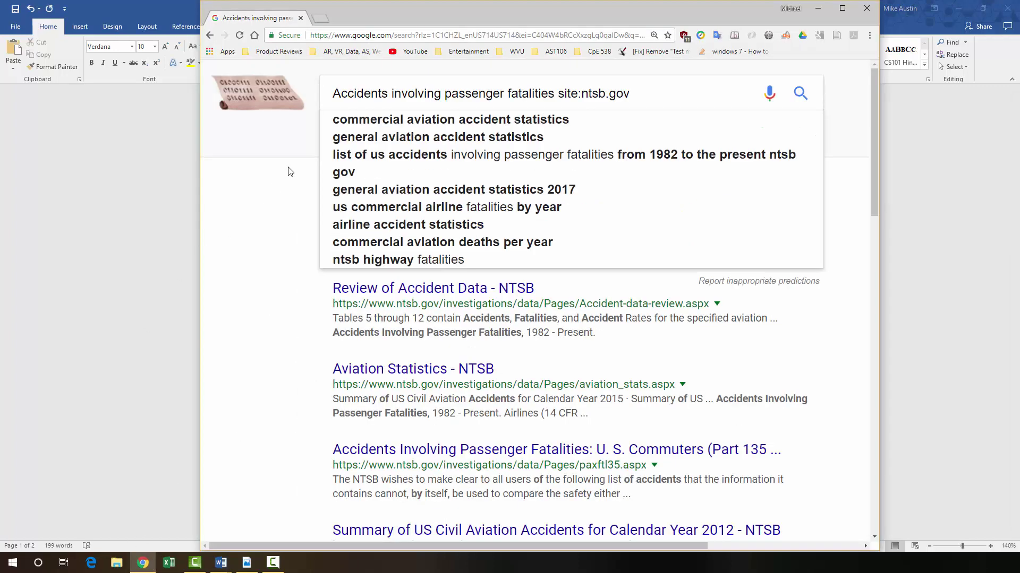
click(256, 316)
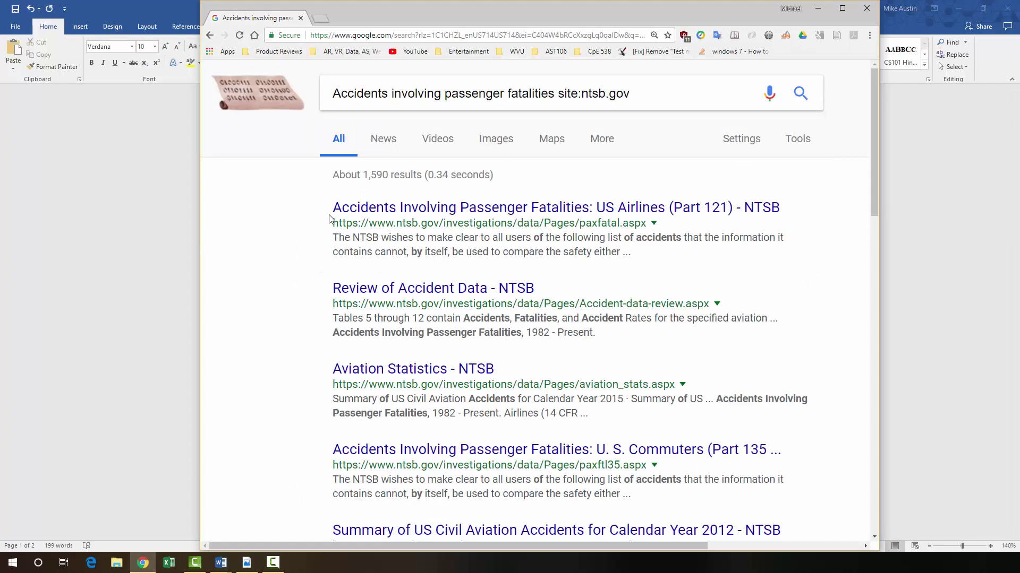
click(388, 216)
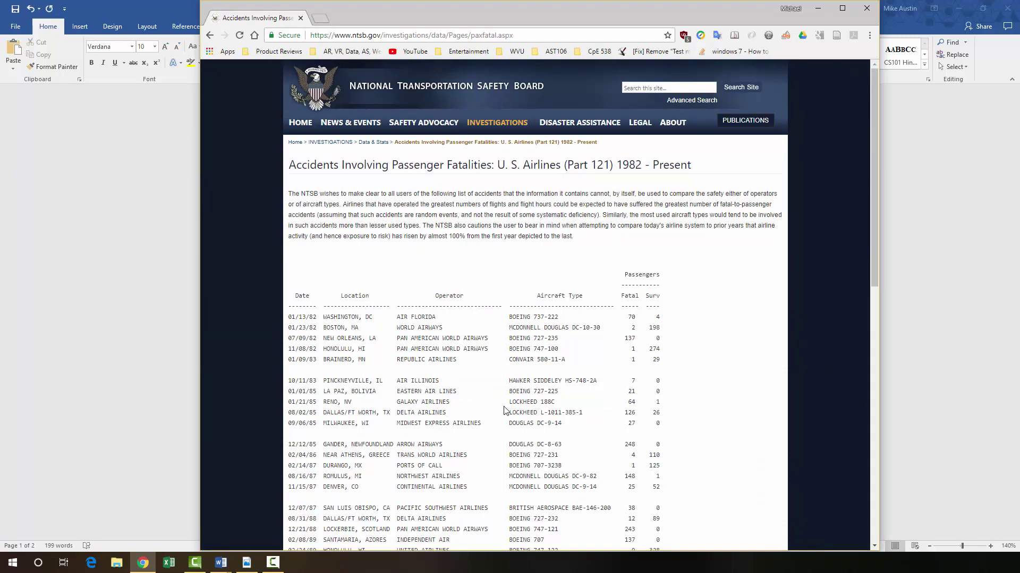
Scroll through the NTSB passenger fatalities table and start a find on the page
scroll(511, 402, down, 1)
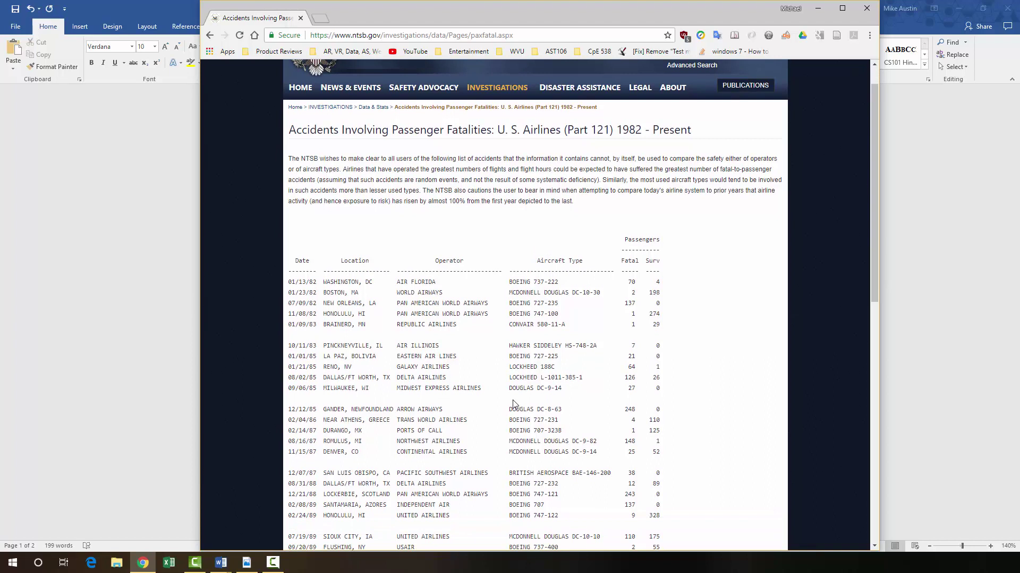
scroll(513, 405, down, 1)
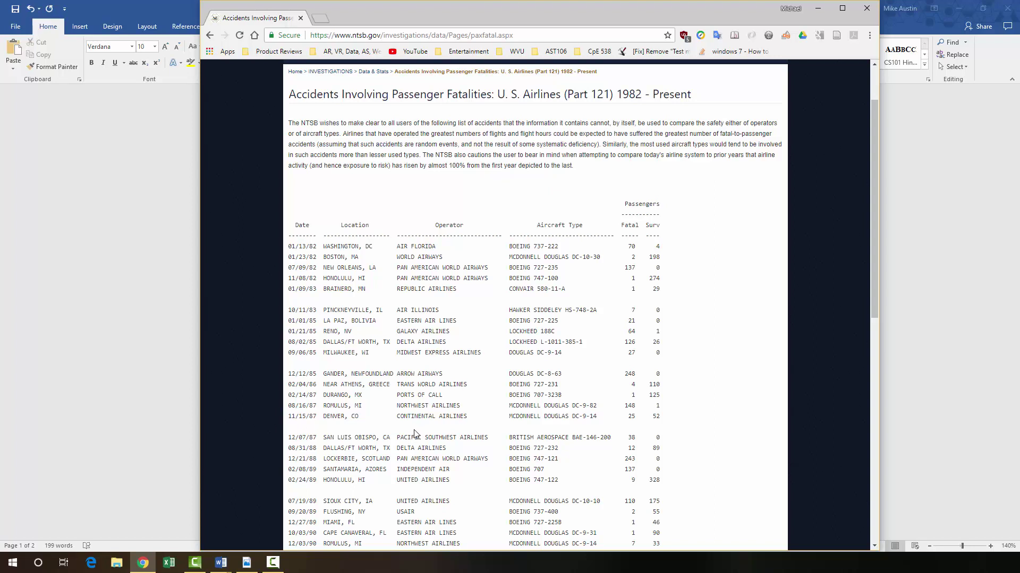
scroll(337, 216, down, 2)
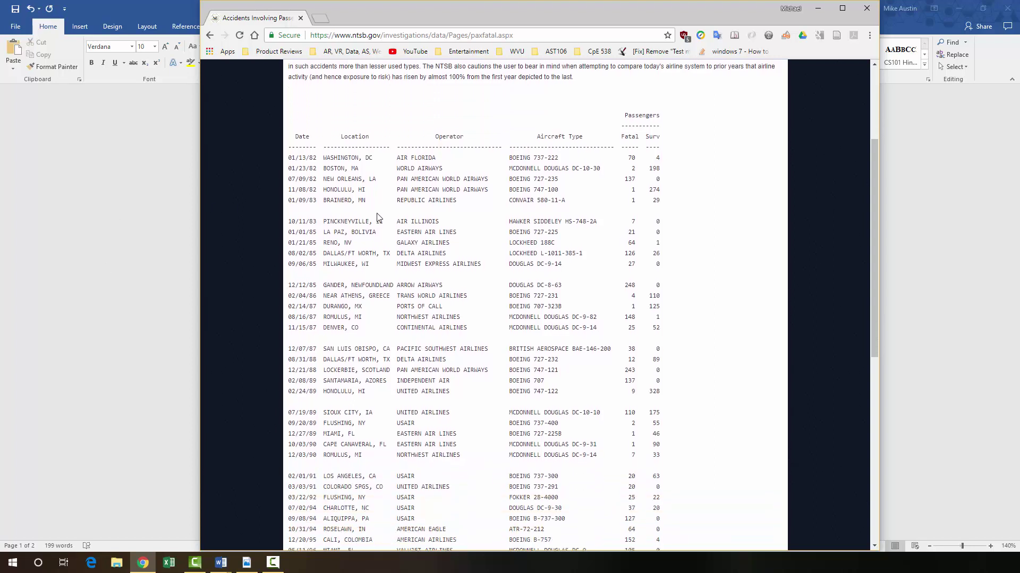
scroll(347, 228, down, 4)
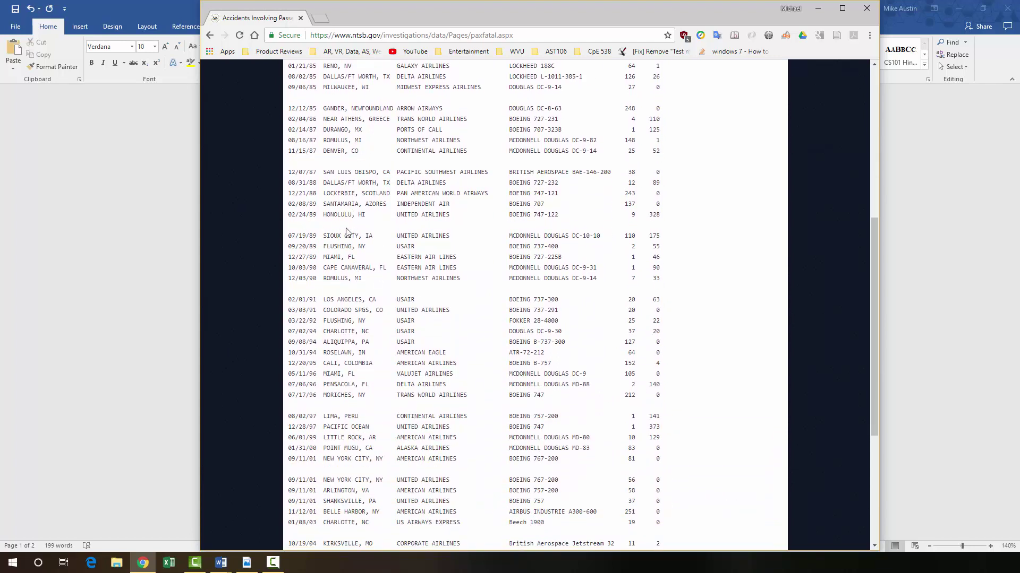
scroll(346, 229, up, 4)
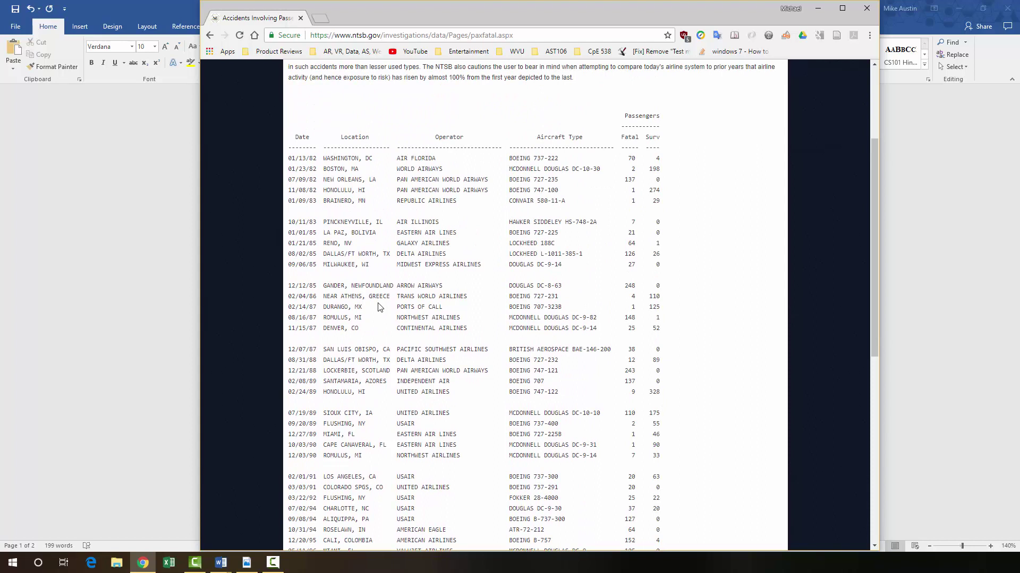
key(ctrl+f)
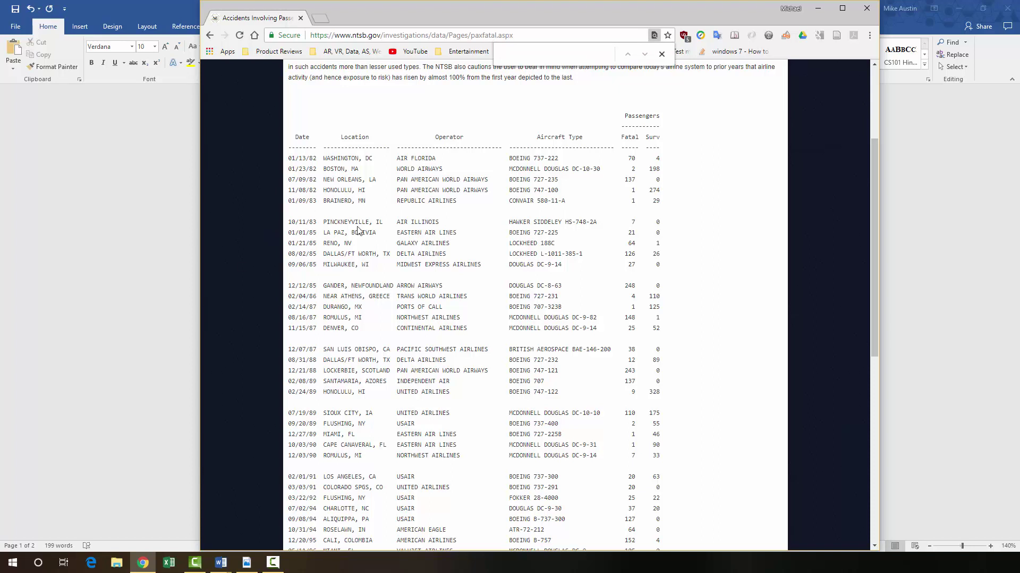
Find the 07/19/89 row in the NTSB table and copy its location SIOUX CITY, IA
text(07/)
text(19/89)
drag(324, 413, 341, 413)
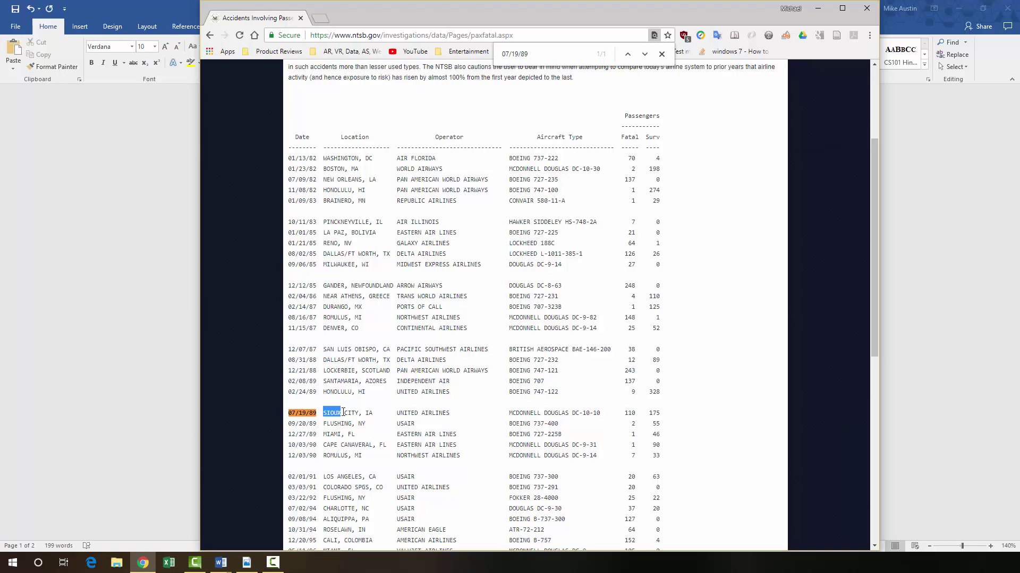
drag(344, 412, 358, 413)
click(345, 415)
drag(323, 413, 368, 412)
right_click(368, 413)
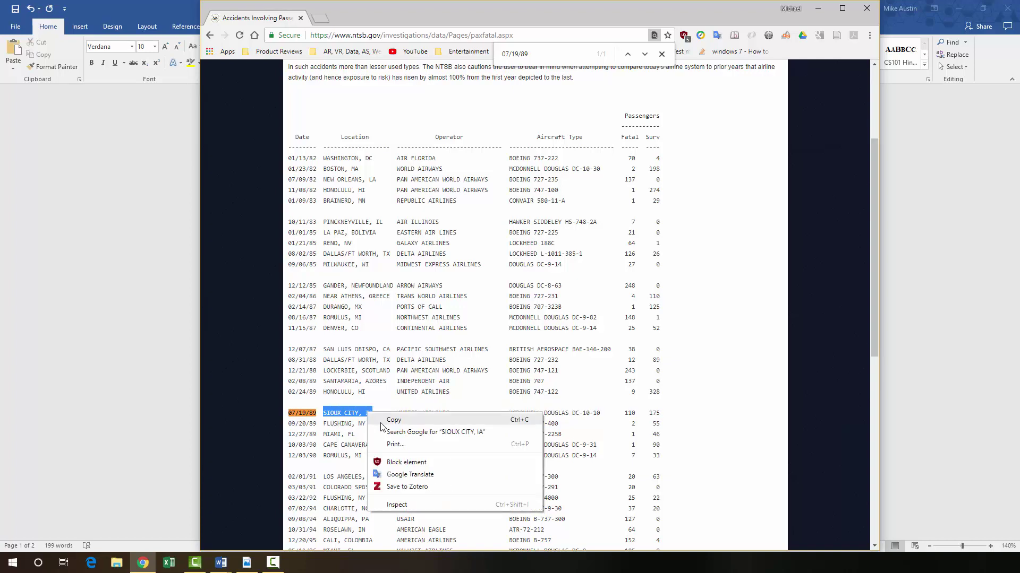
click(393, 420)
Paste SIOUX CITY, IA as plain text into question 4's Location answer in Word
click(184, 346)
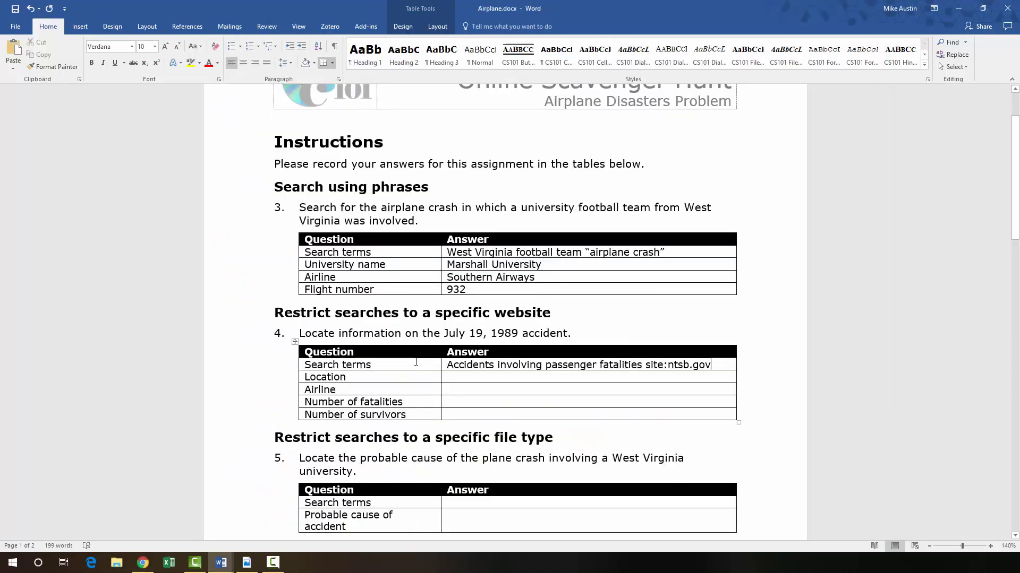
right_click(464, 379)
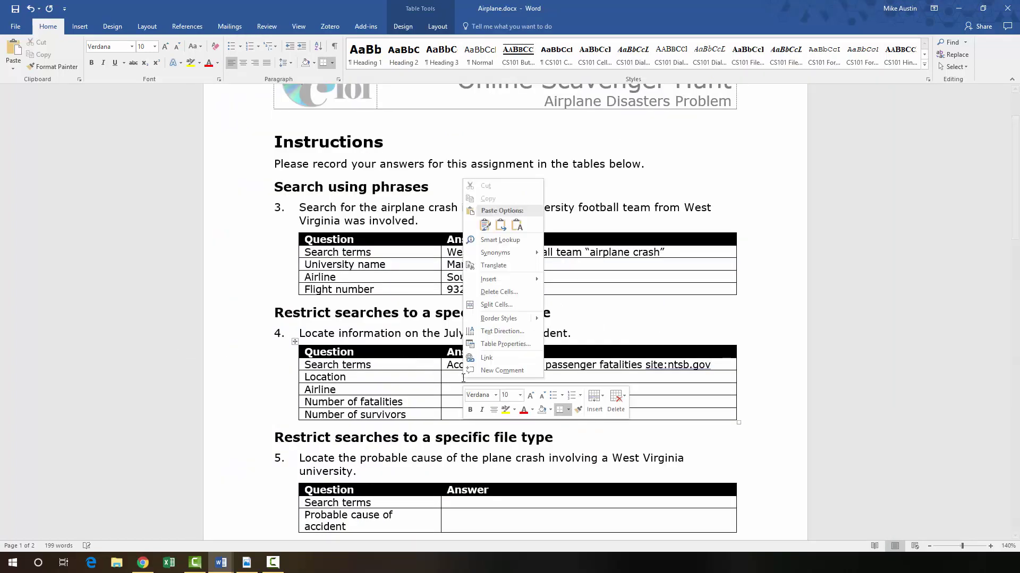
click(518, 231)
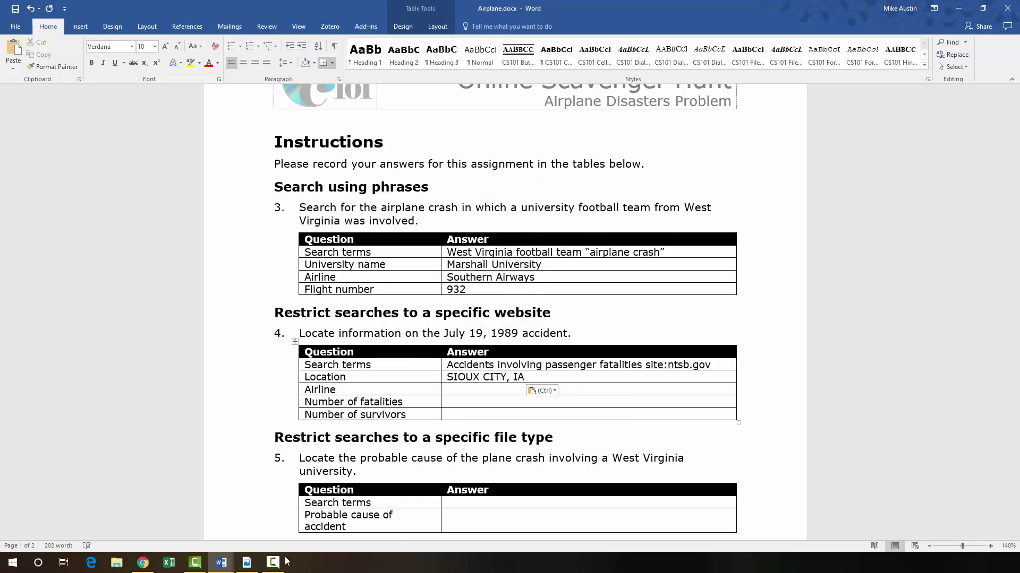
click(142, 563)
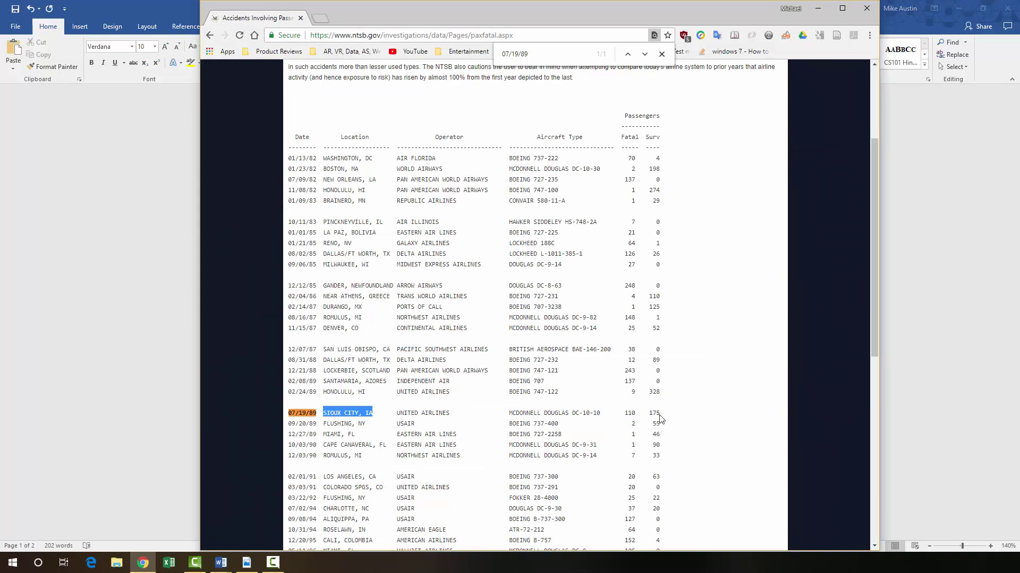
Enter 110 in Number of fatalities and 175 in Number of survivors for question 4
key(ctrl+c)
click(944, 348)
key(ctrl+v)
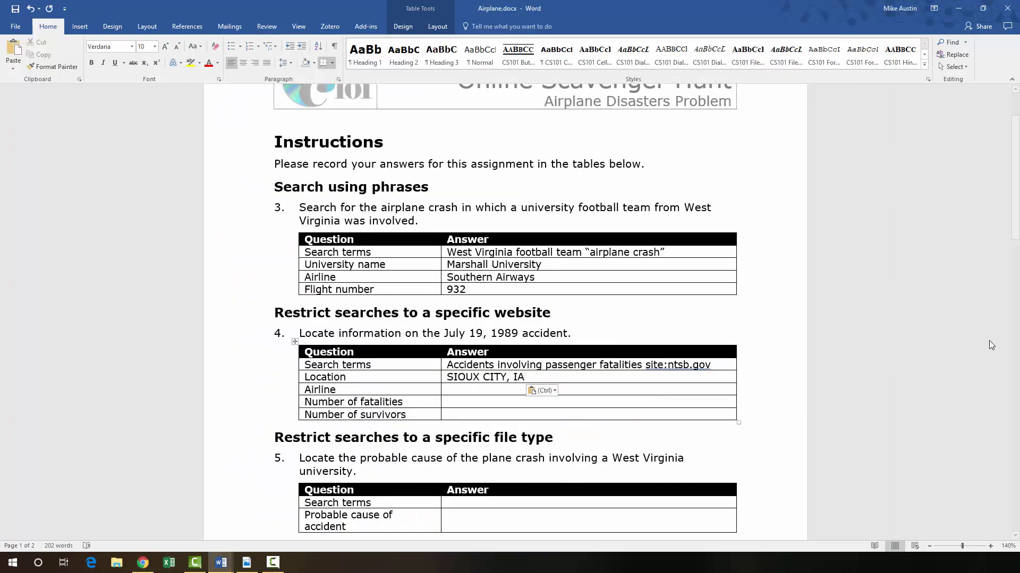
click(466, 401)
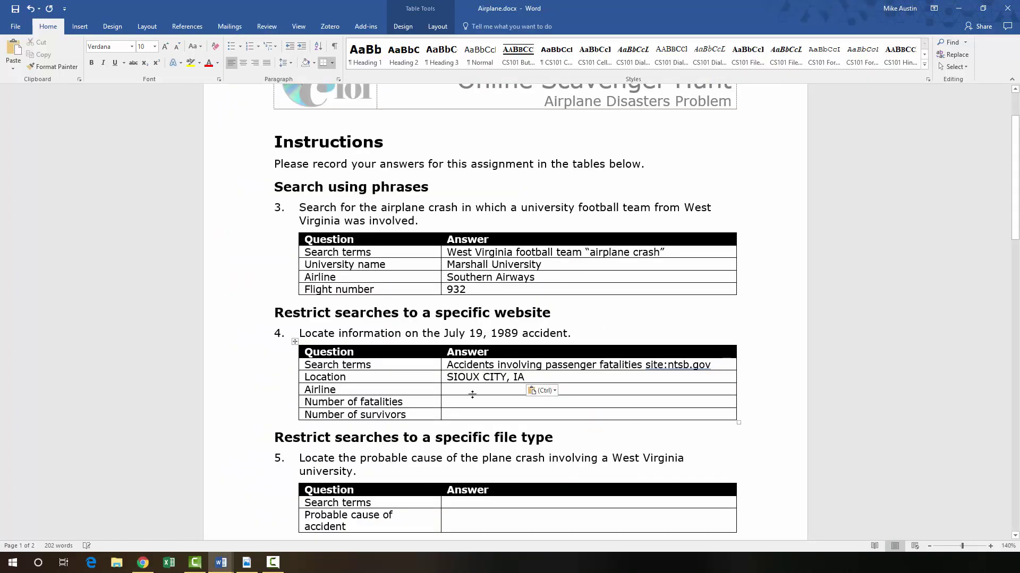
text(110)
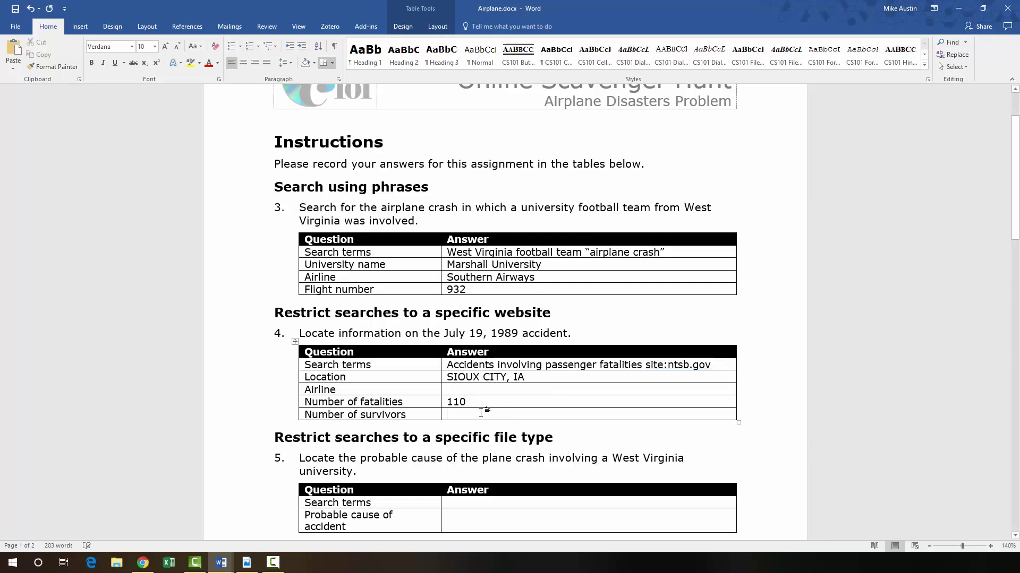
click(481, 412)
text(175)
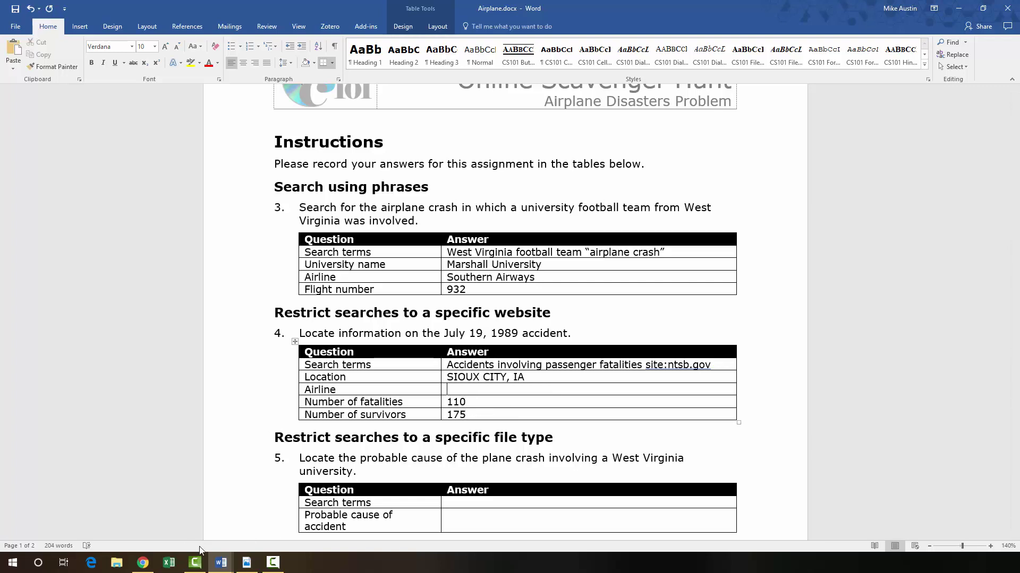
click(142, 562)
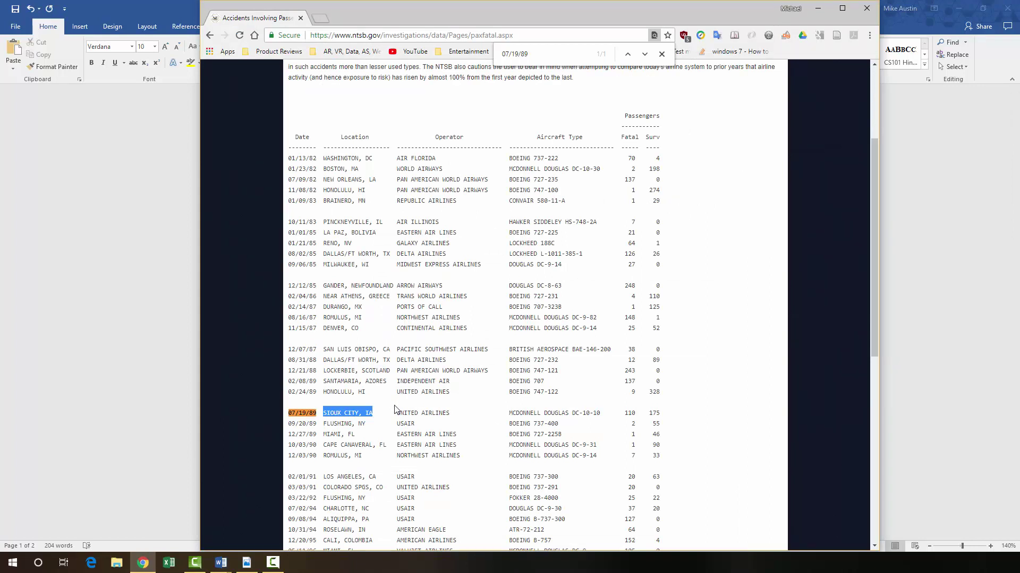
Copy UNITED AIRLINES from the 07/19/89 NTSB row into question 4's Airline answer
drag(397, 413, 450, 413)
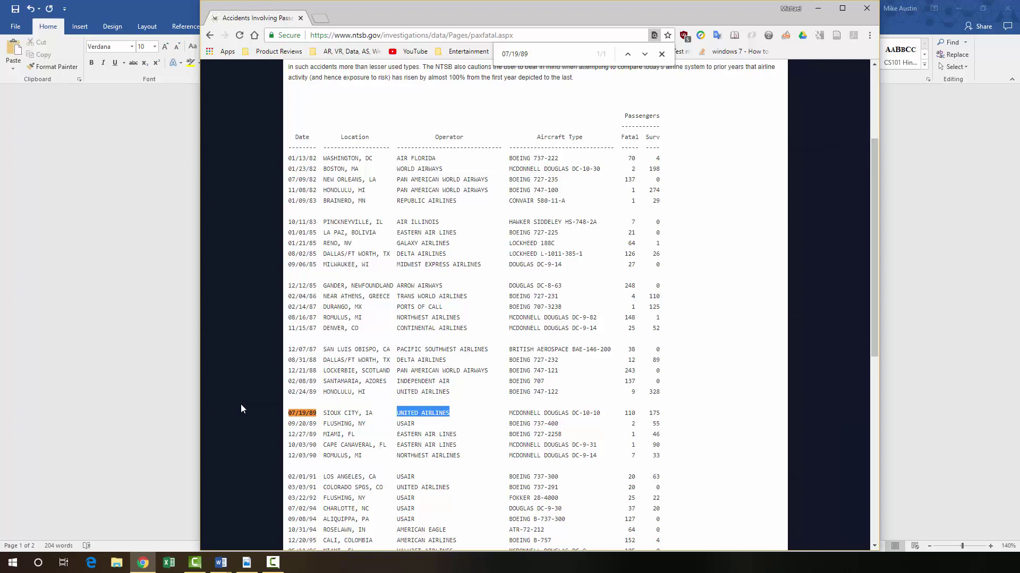
click(163, 374)
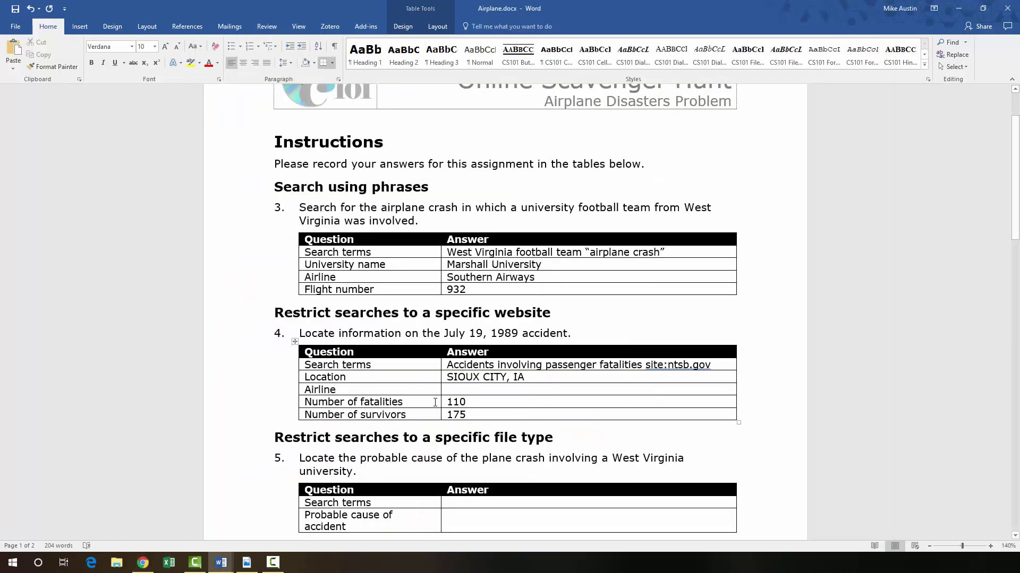
key(ctrl+v)
key(BackSpace)
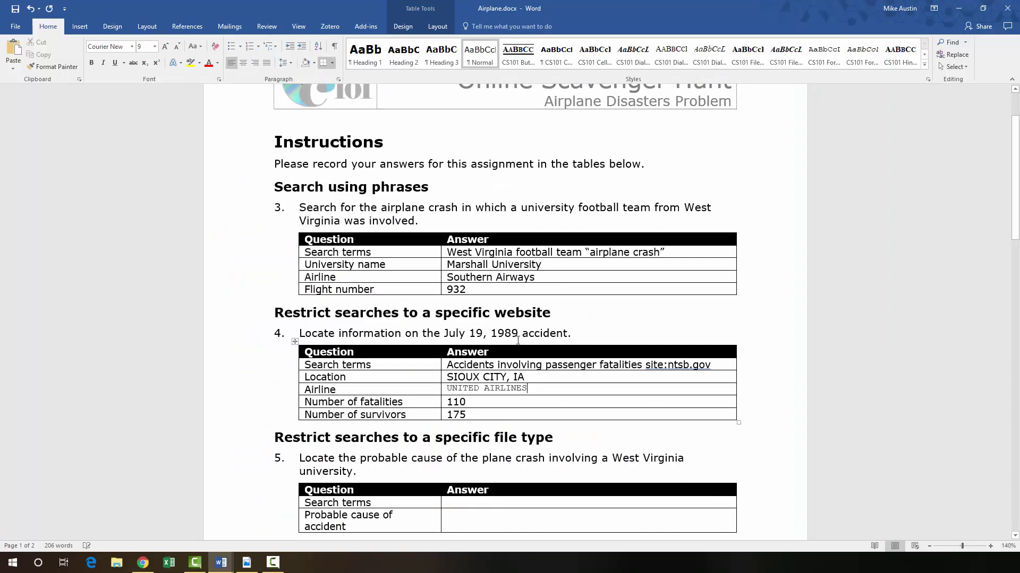
Activate the Word ribbon shortcuts with F10 in Airplane.docx
key(F10)
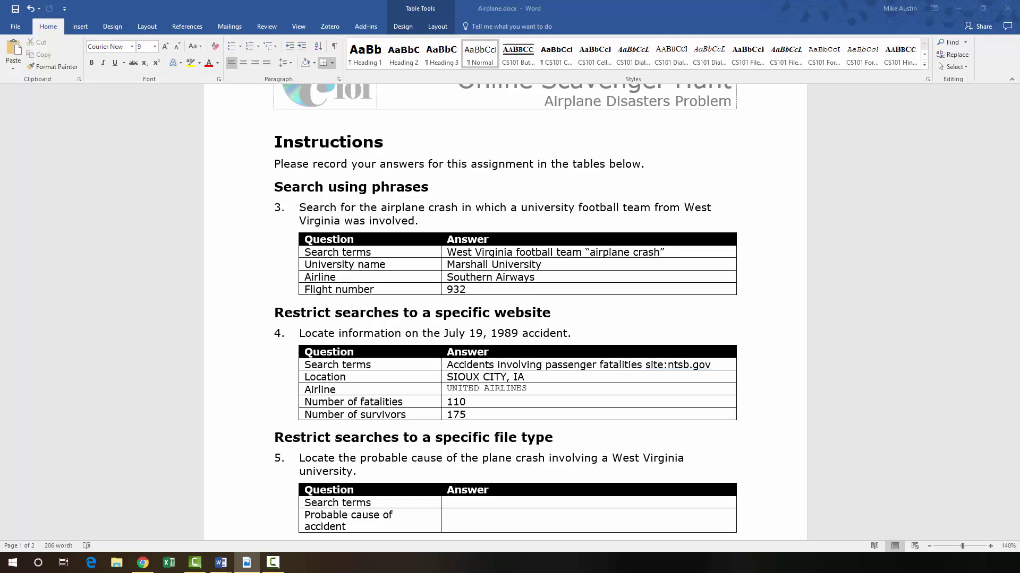
Copy 'filetype:pdf' from step 5 of instructions.pdf in Acrobat Reader
key(alt+Tab)
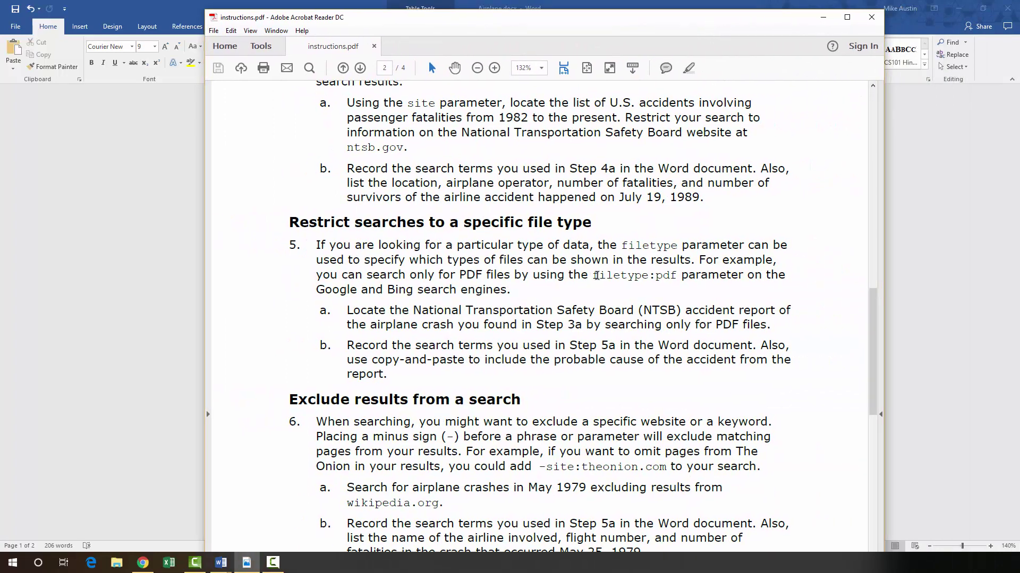
drag(593, 277, 674, 276)
right_click(674, 276)
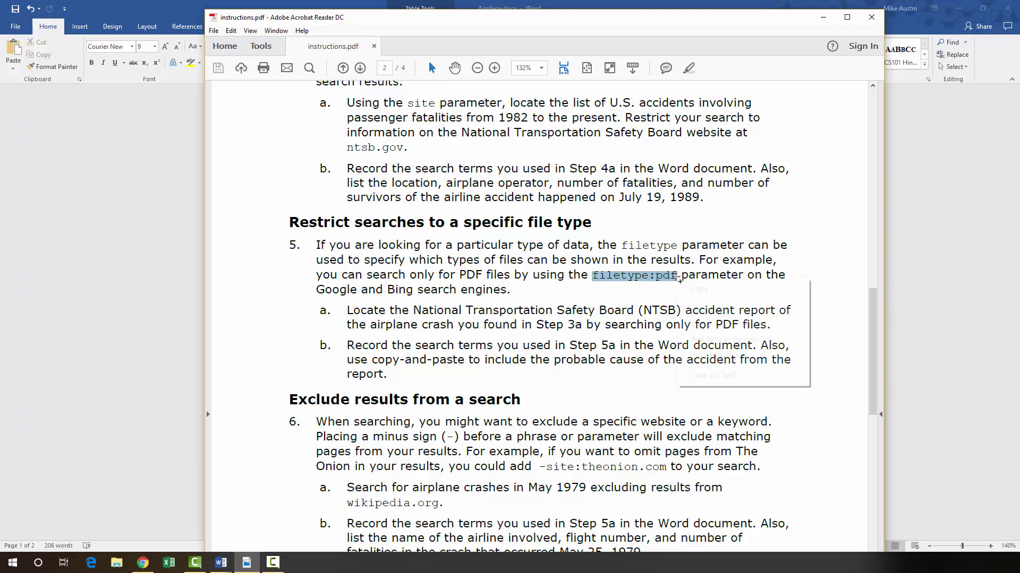
click(694, 289)
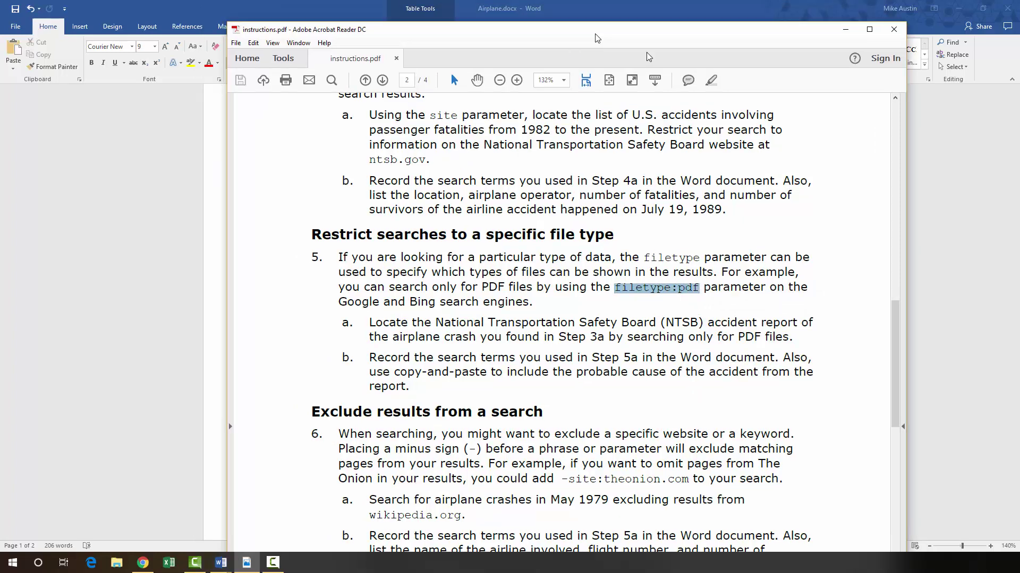
key(alt+Tab)
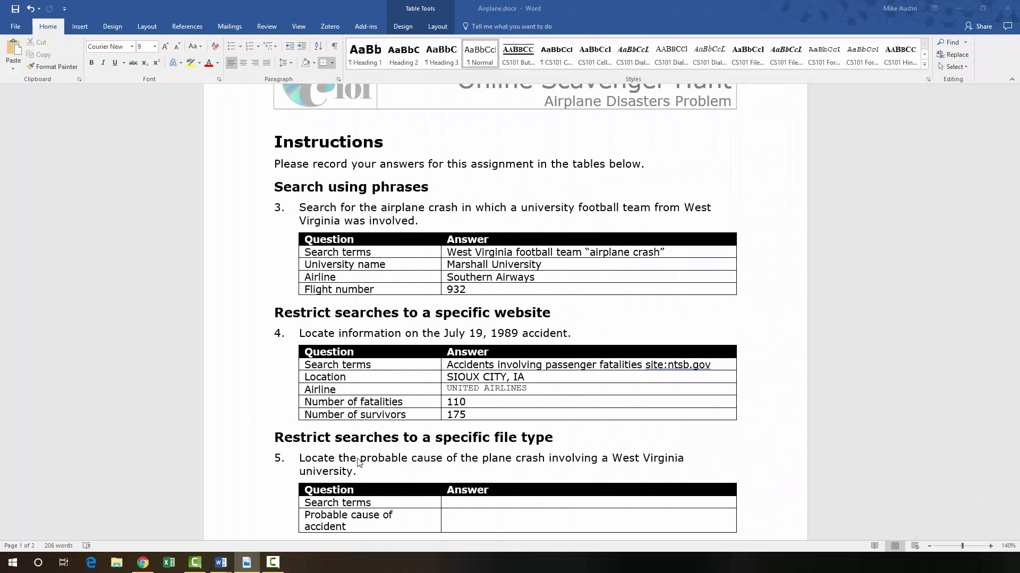
Replace the Google query with 'Southern Airways Flight 932 accident report filetype:pdf' and search
click(142, 563)
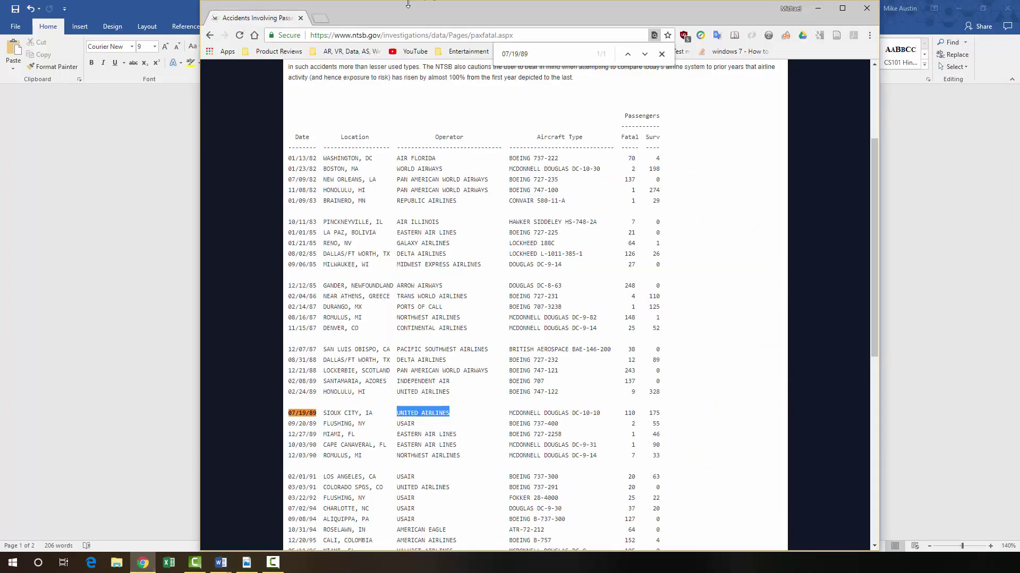
click(210, 35)
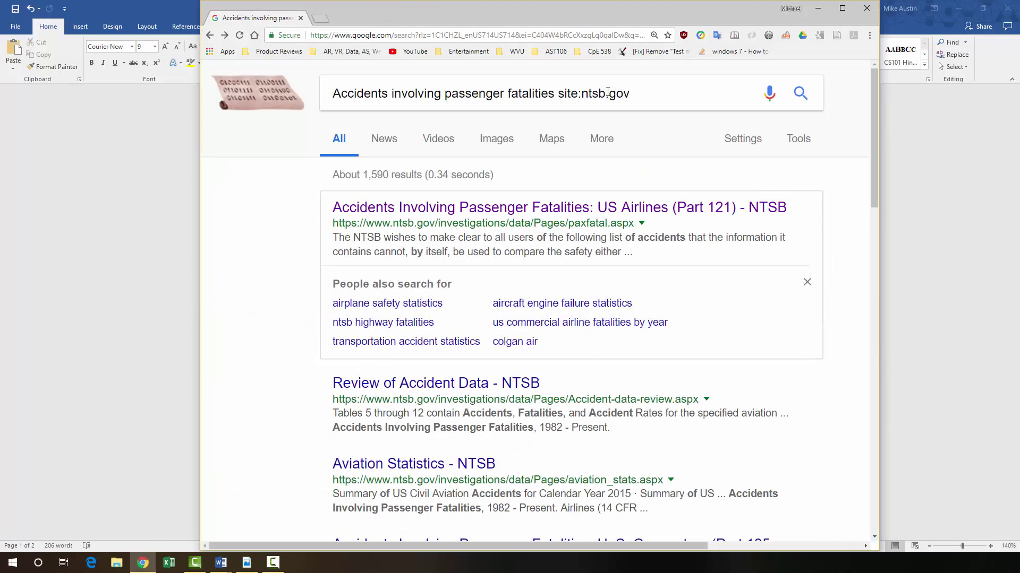
click(643, 93)
drag(644, 93, 277, 87)
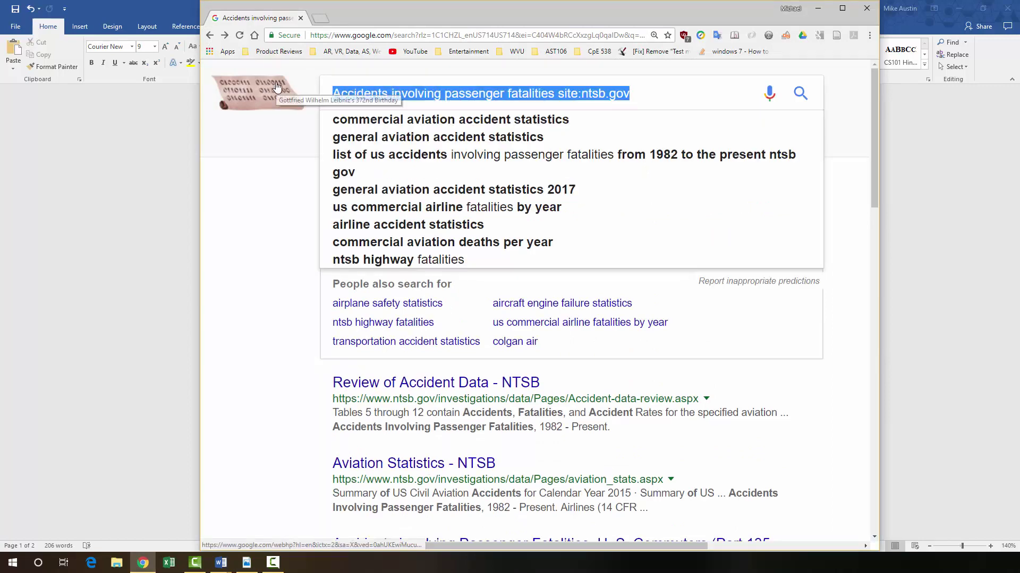
key(BackSpace)
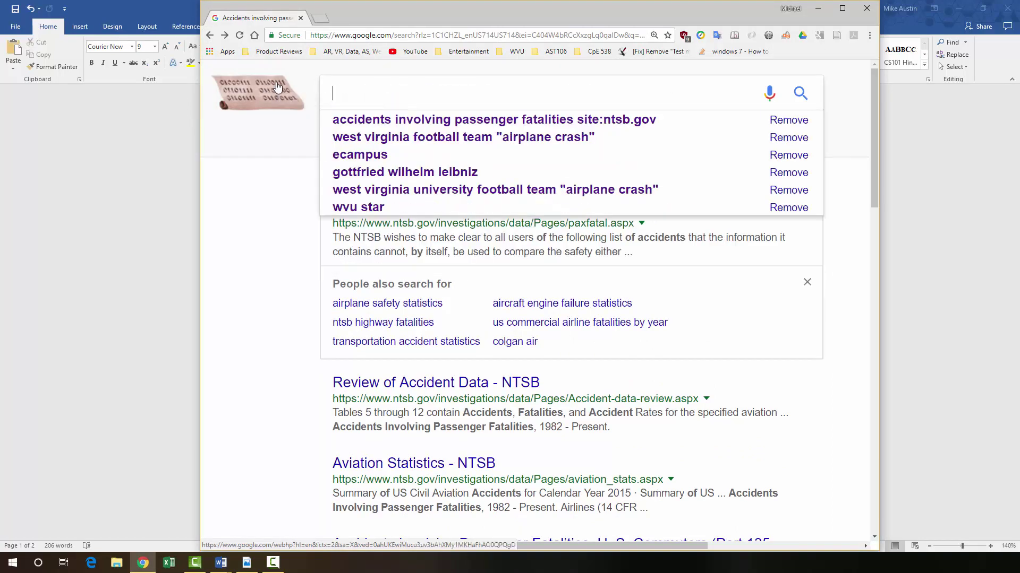
text(Sou)
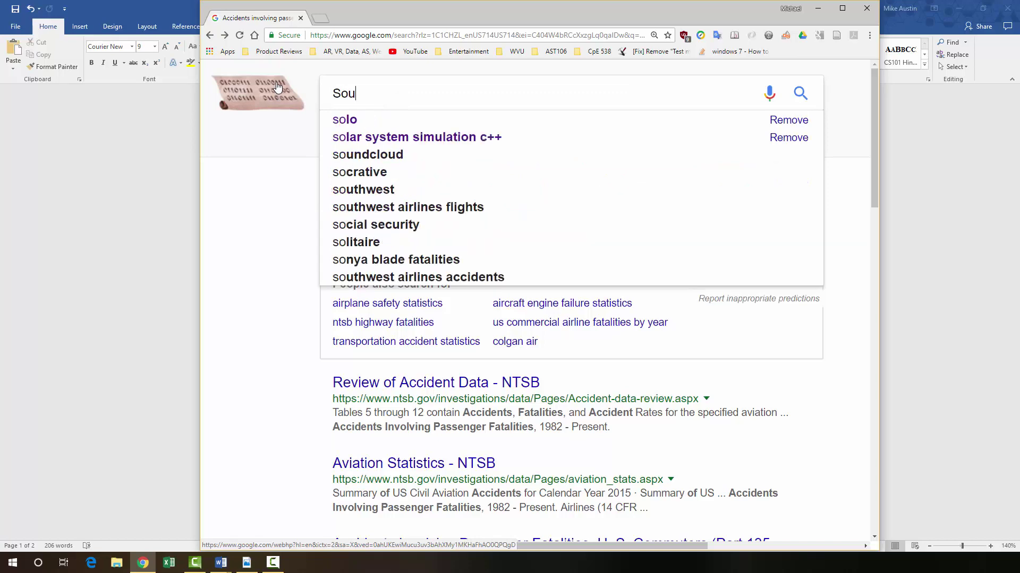
text(thern Airways)
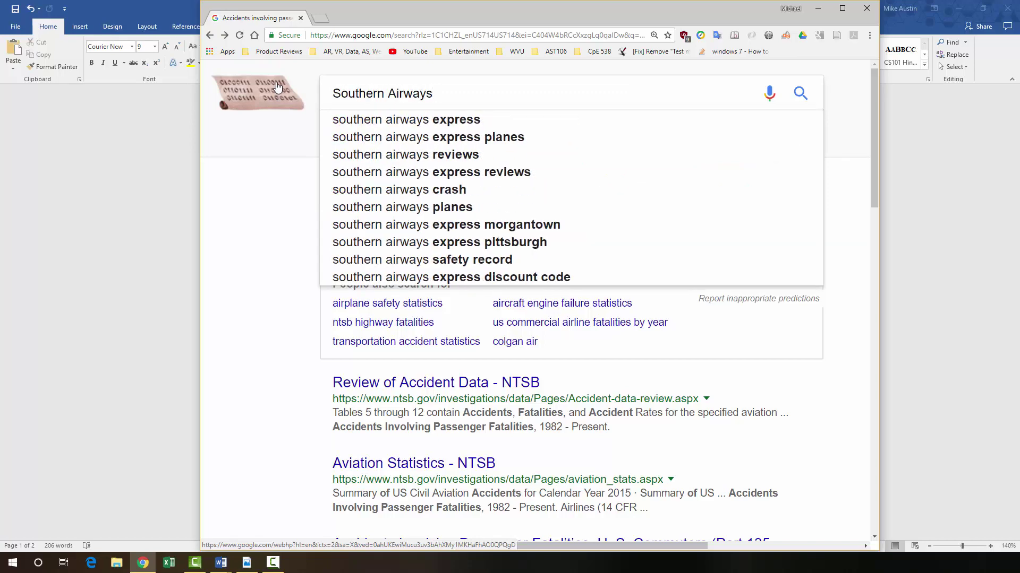
text( Flight )
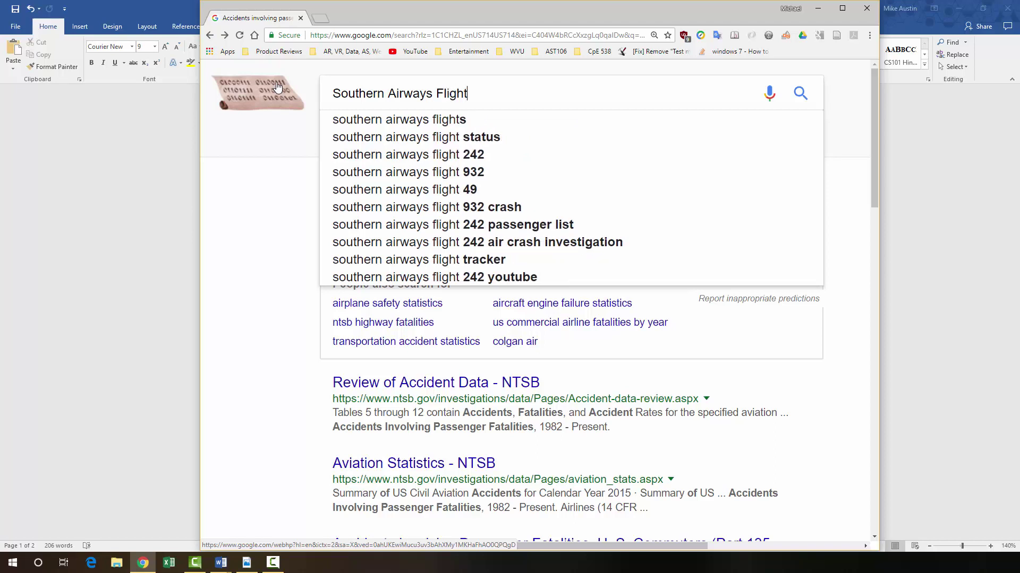
text(932 )
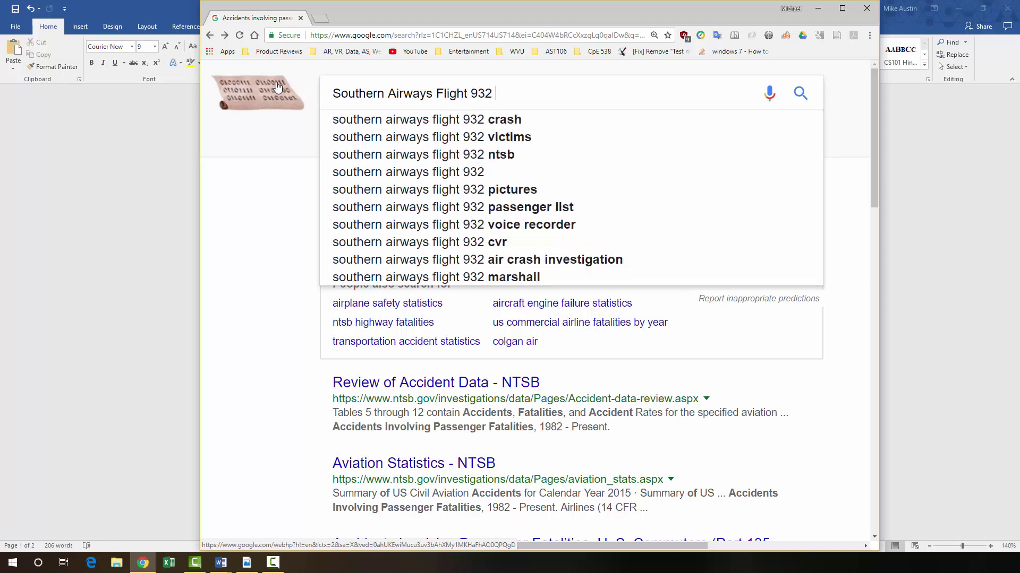
text(acciden)
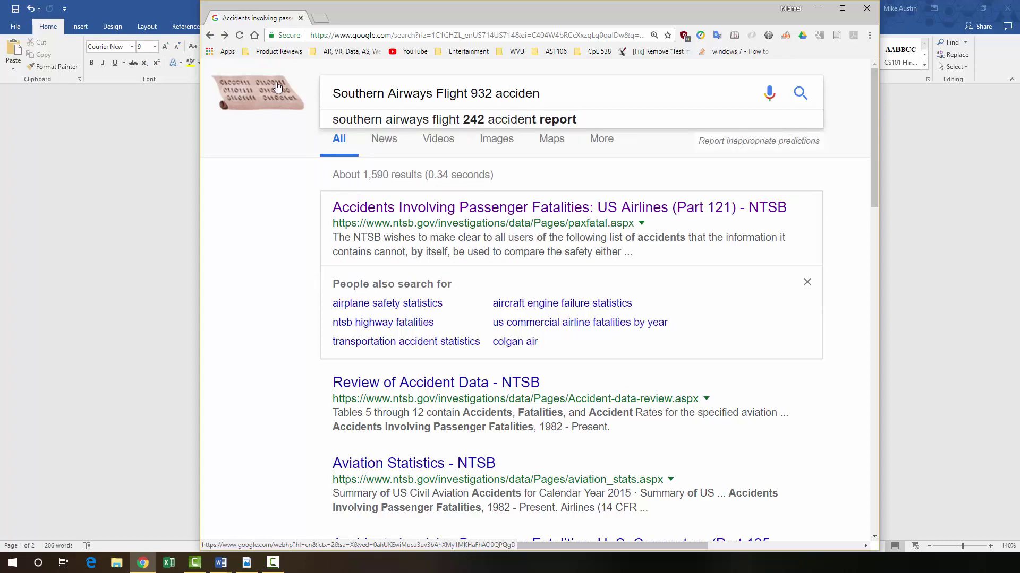
text(t report filetype:pdf)
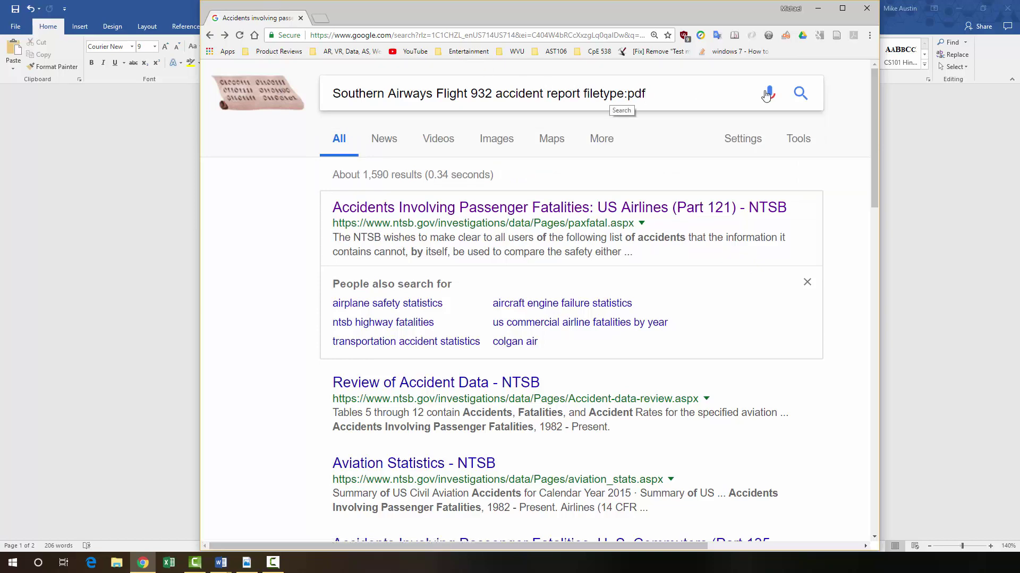
click(803, 96)
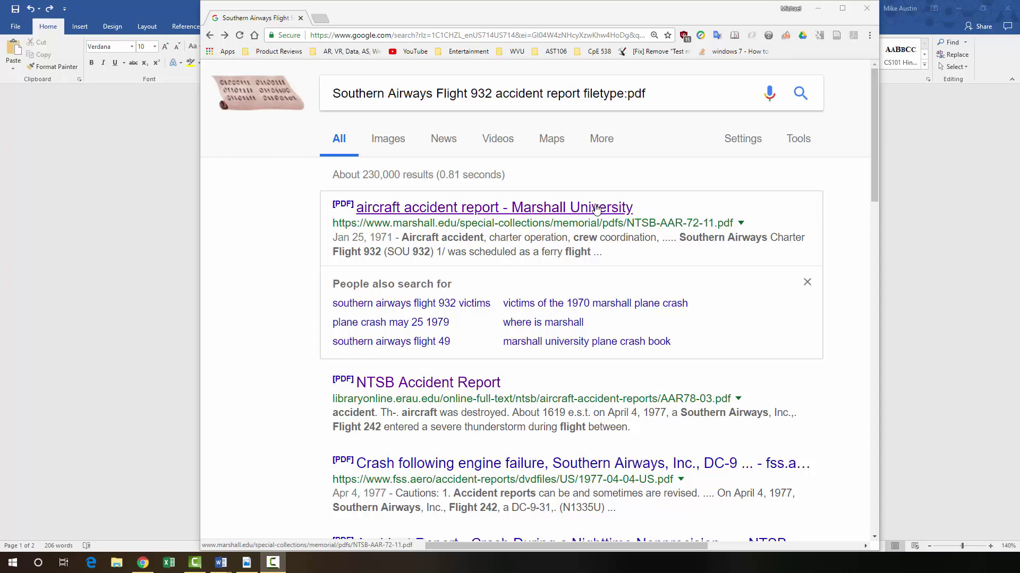
Open Marshall University's NTSB-AAR-72-11.pdf accident report and scroll down to the abstract
click(595, 208)
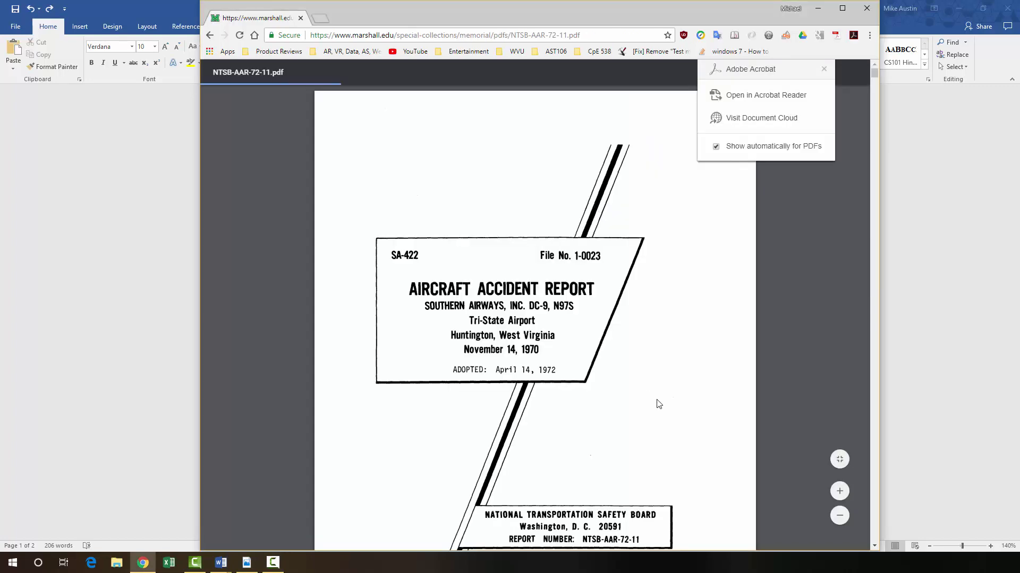
scroll(658, 395, down, 2)
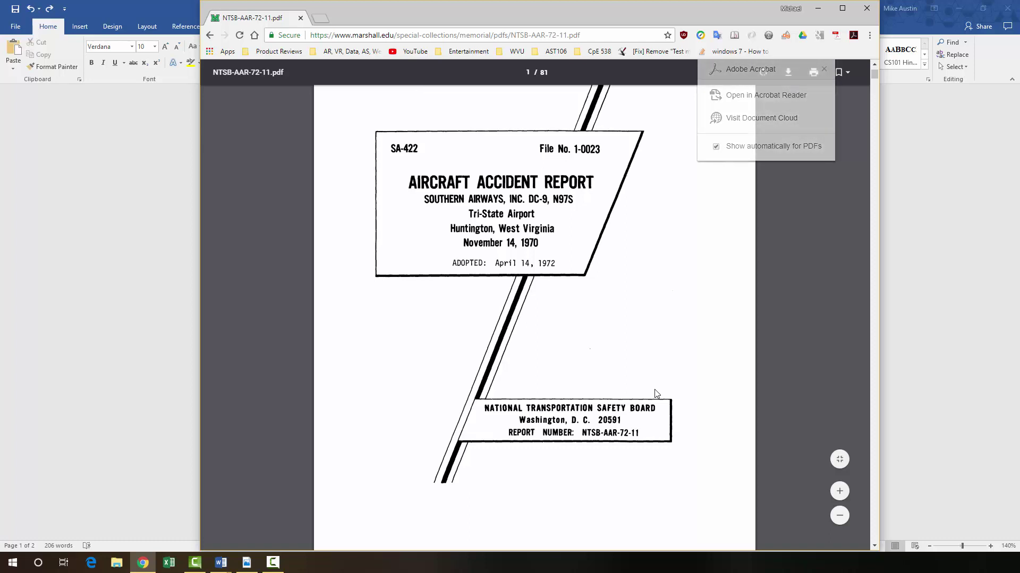
scroll(667, 402, down, 5)
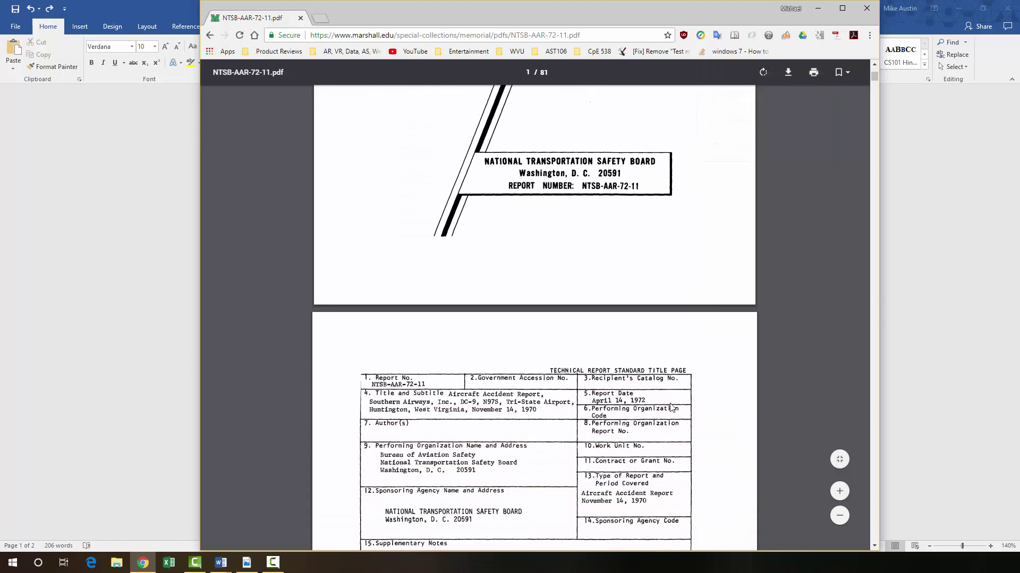
scroll(670, 406, down, 3)
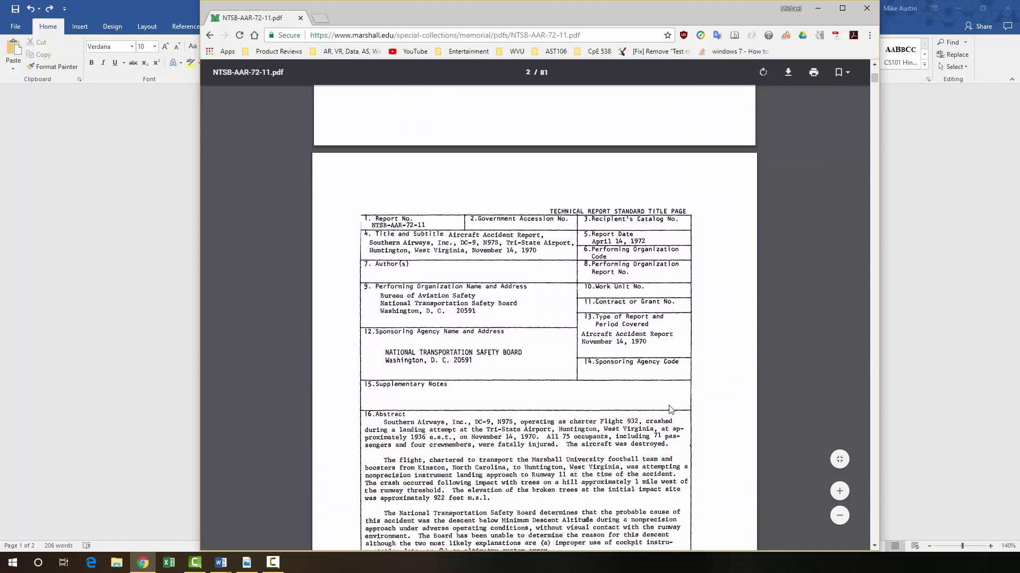
scroll(670, 413, down, 1)
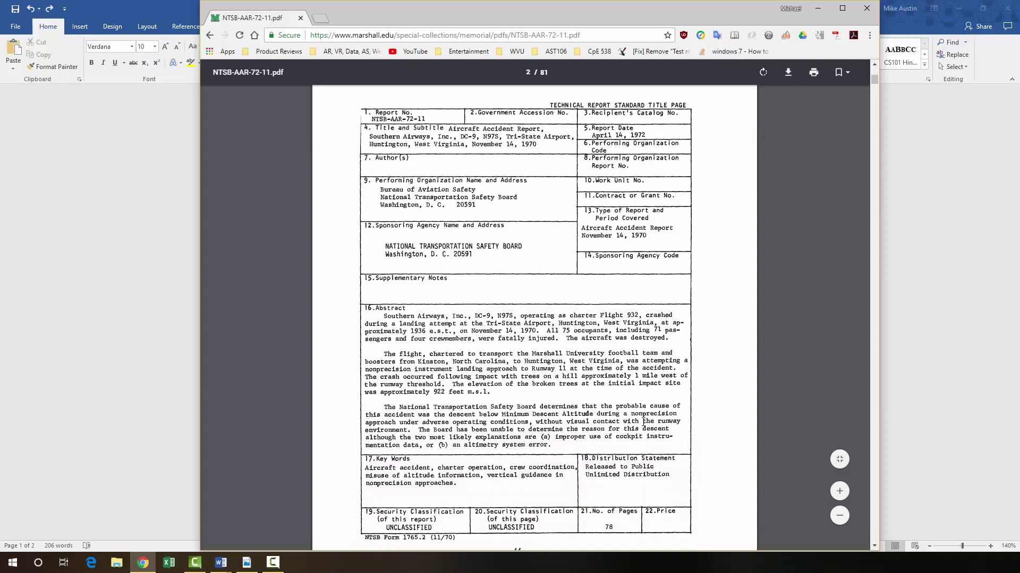
scroll(643, 422, down, 2)
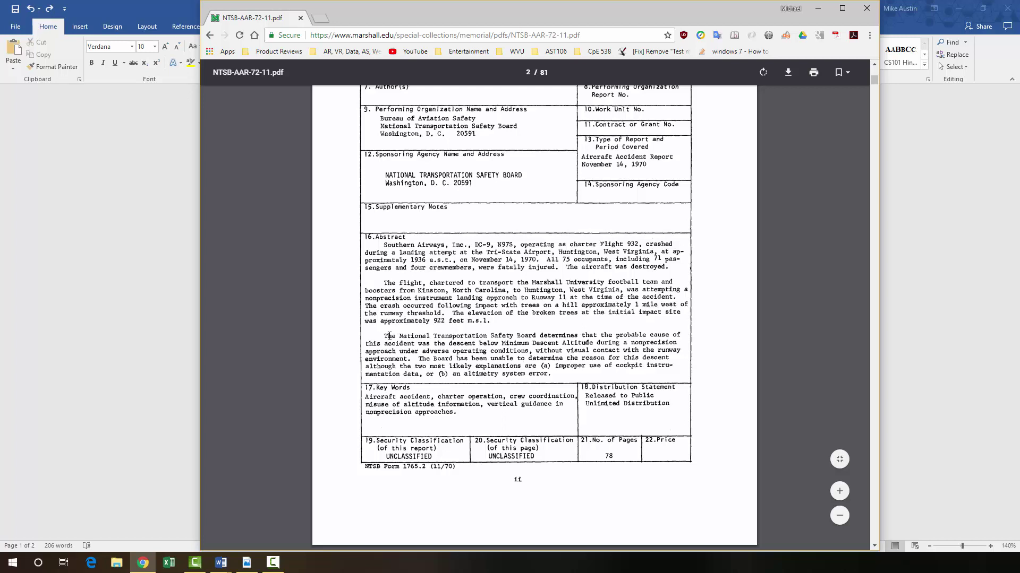
Copy the probable-cause paragraph from the report's abstract
drag(385, 336, 552, 375)
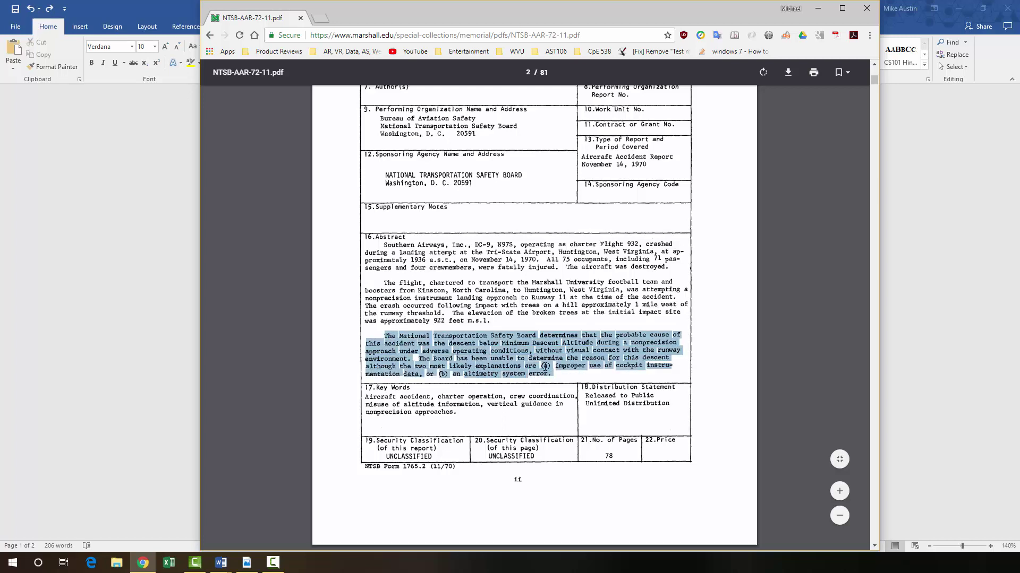
right_click(553, 357)
click(563, 365)
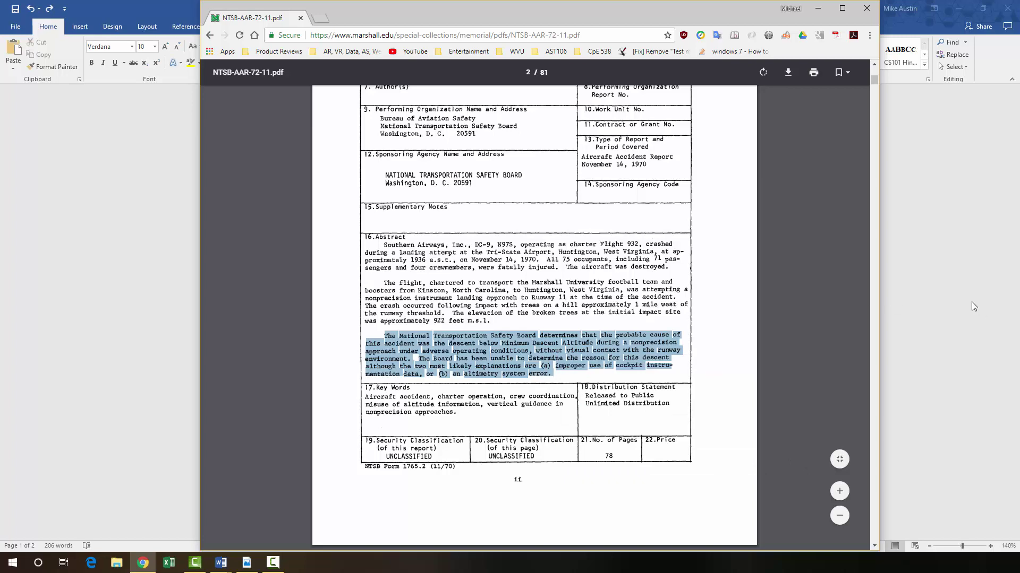
Paste the NTSB probable-cause paragraph as plain text into question 5's answer cell
click(937, 298)
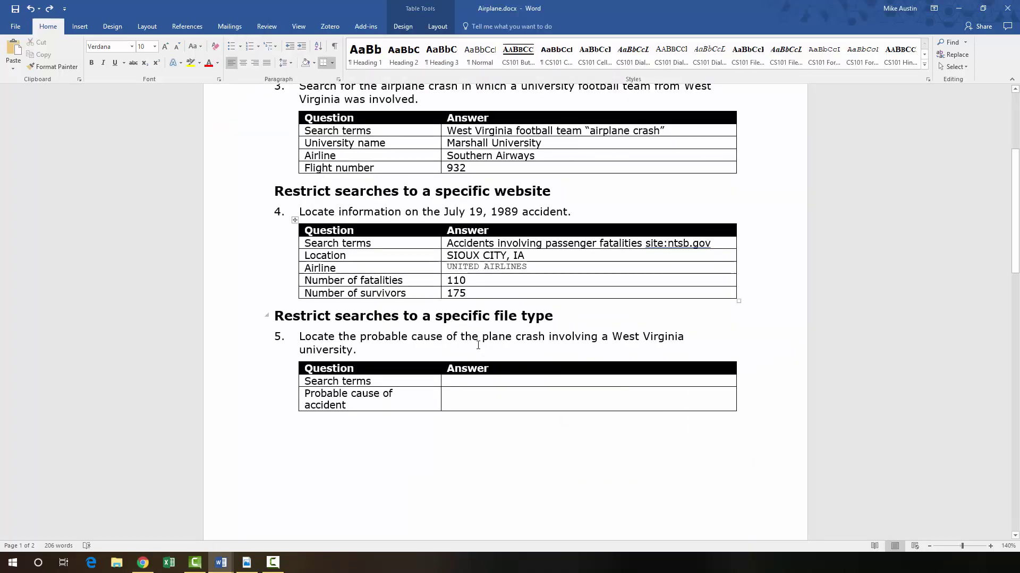
click(473, 402)
right_click(472, 401)
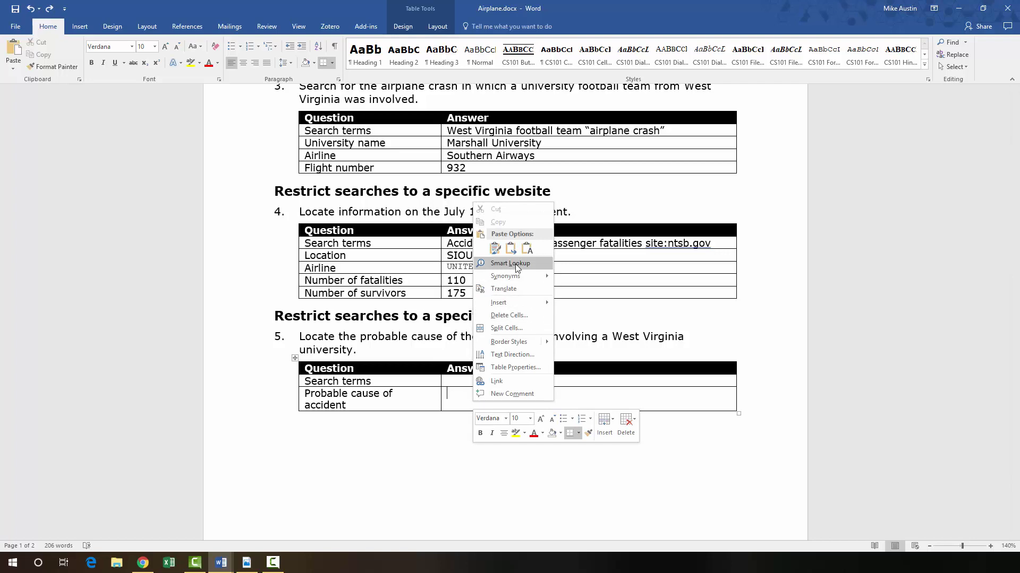
click(528, 251)
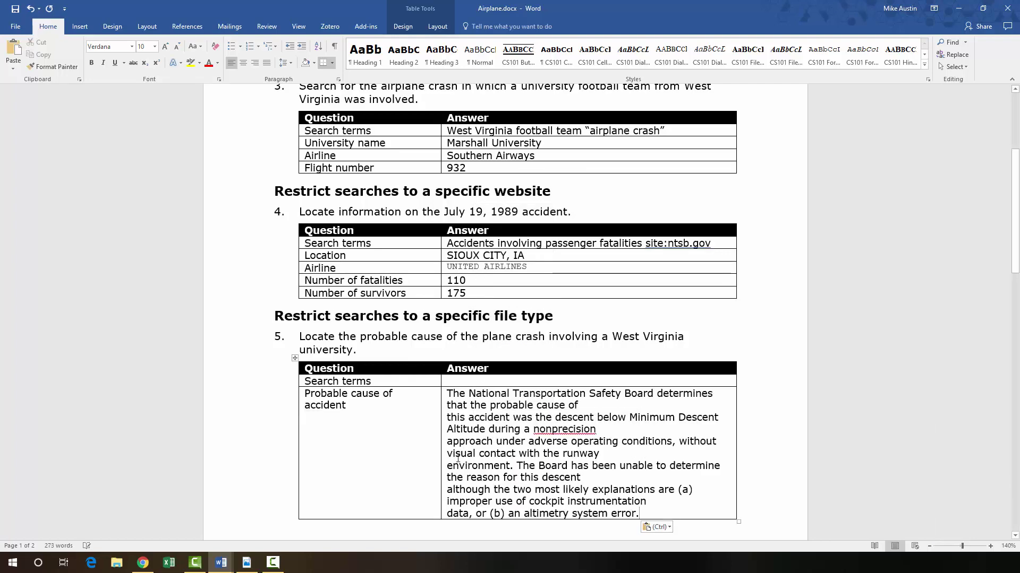
Copy the 'Southern Airways Flight 932 accident report filetype:pdf' query from Google into question 5's Search terms cell
click(143, 562)
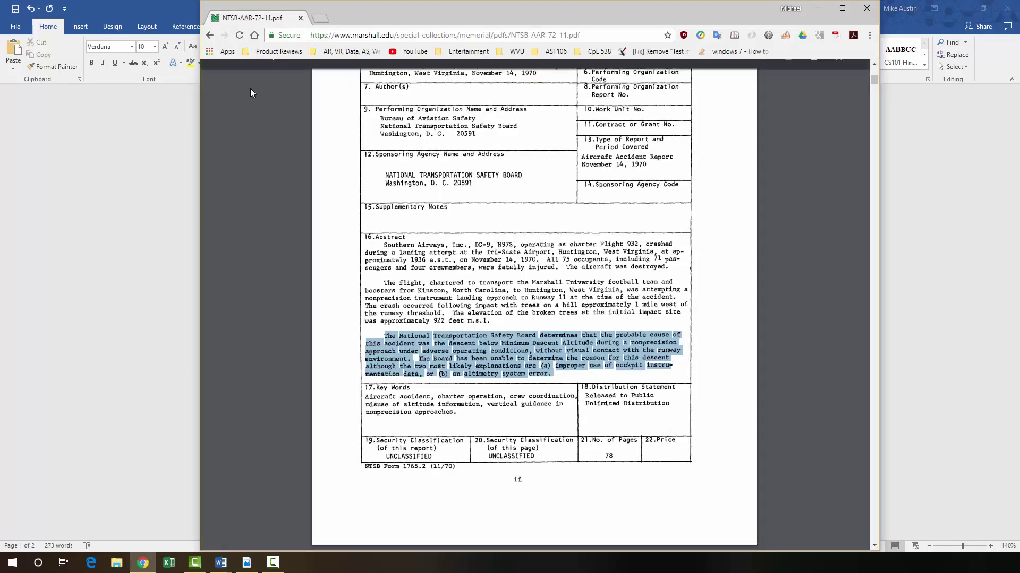
click(210, 35)
click(685, 94)
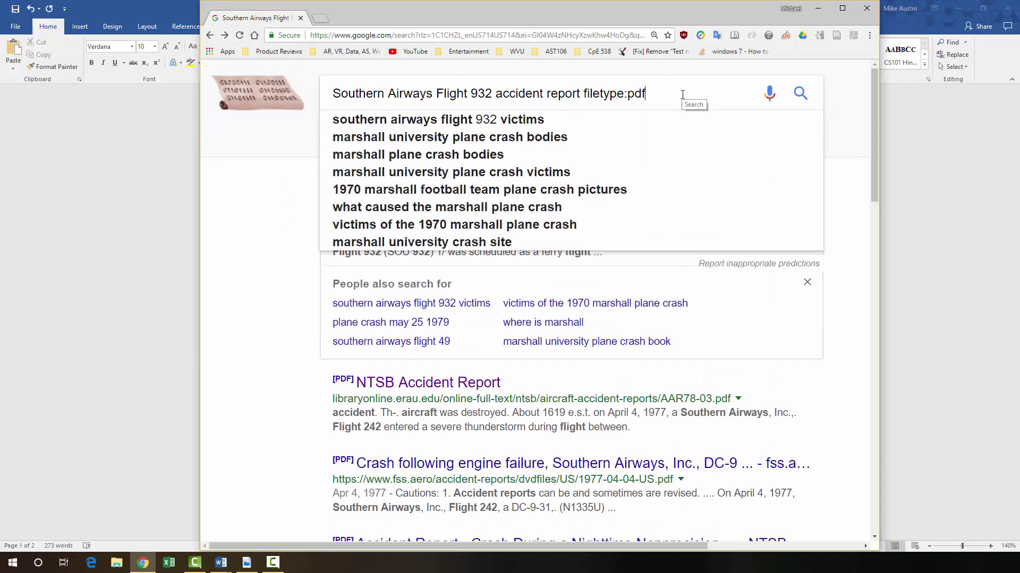
drag(685, 94, 325, 91)
right_click(383, 101)
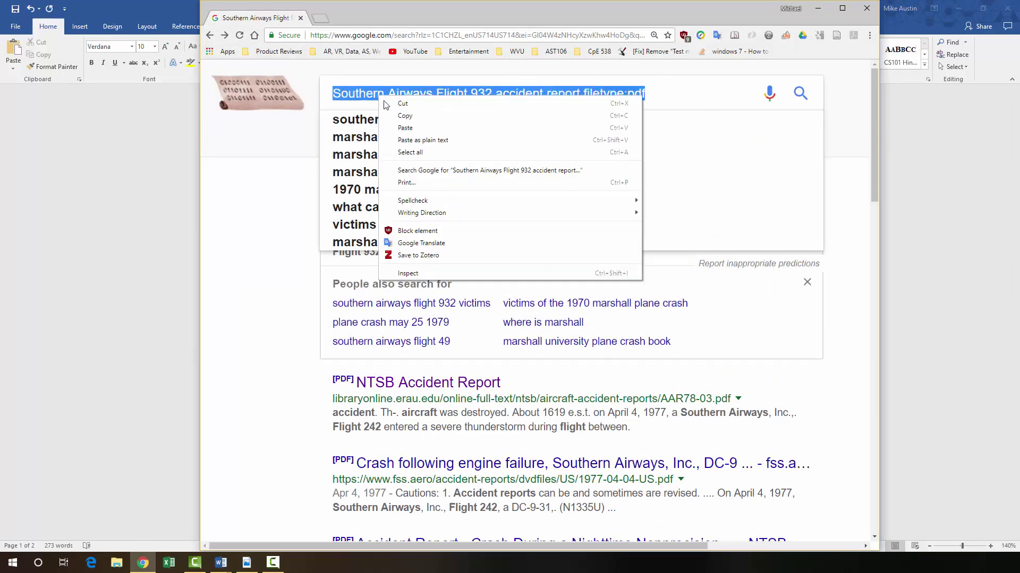
click(403, 122)
click(183, 206)
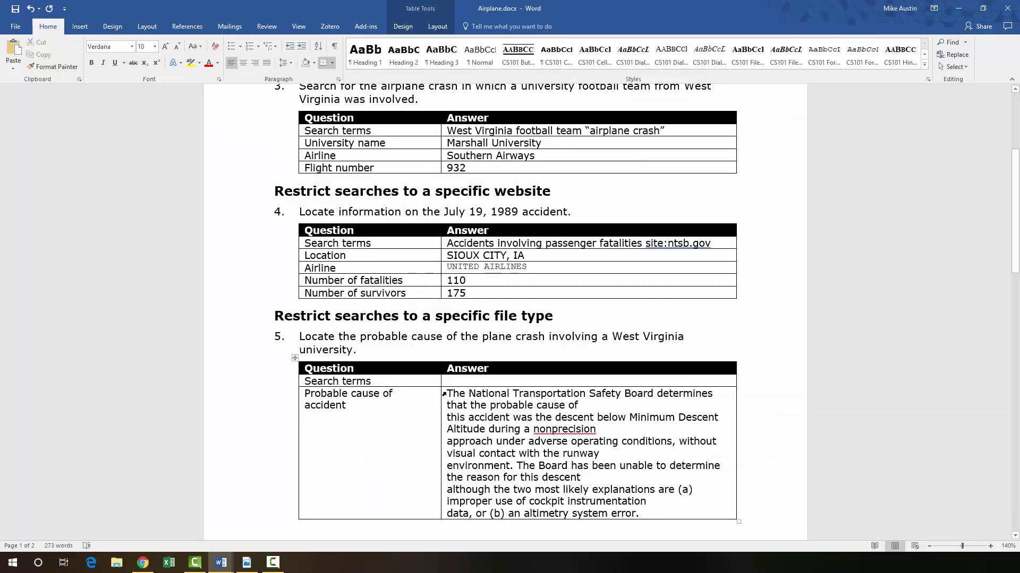
right_click(460, 383)
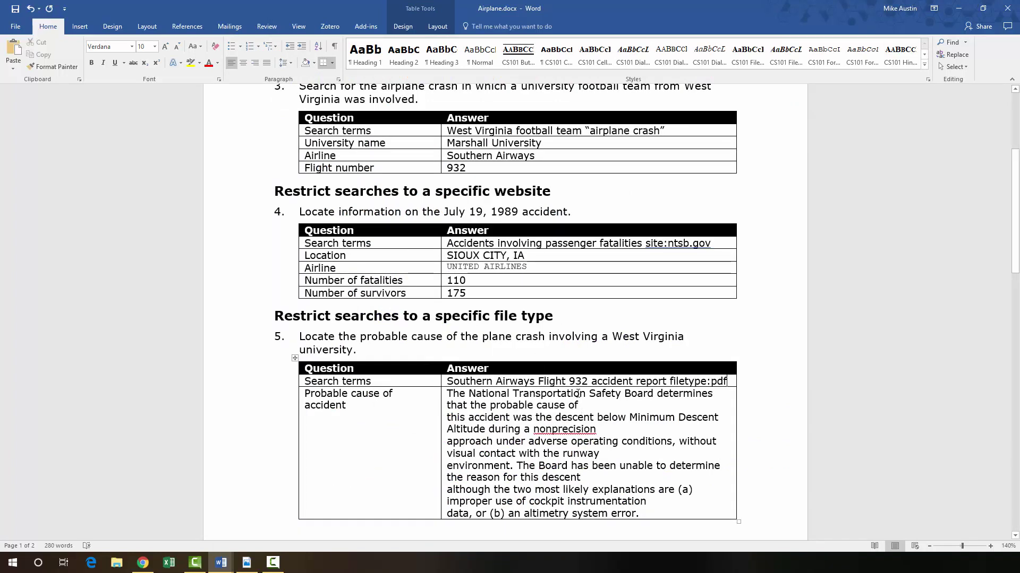
Scroll past the page 1 footer to the empty tables for questions 6–9
scroll(577, 394, down, 5)
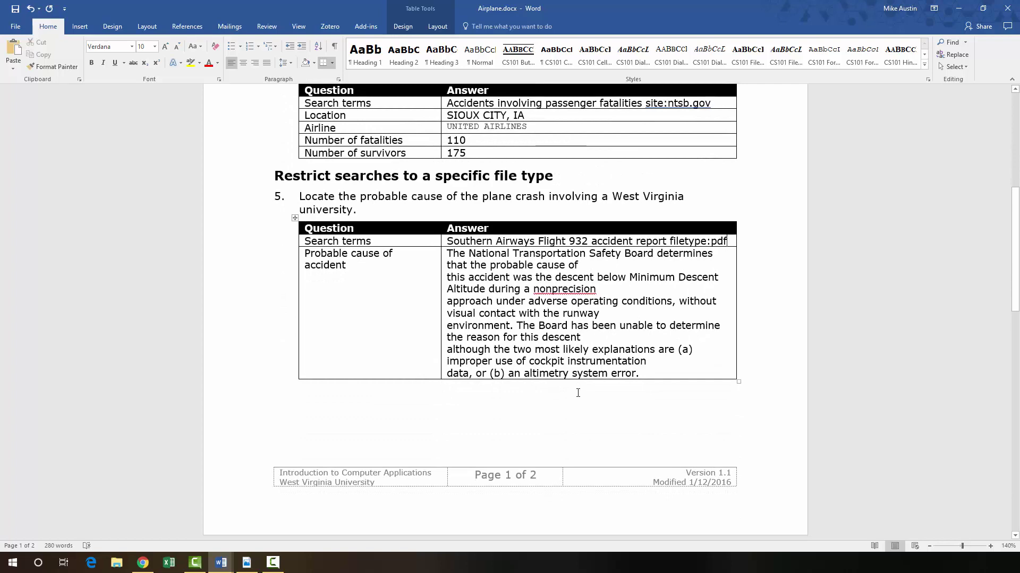
scroll(578, 392, down, 15)
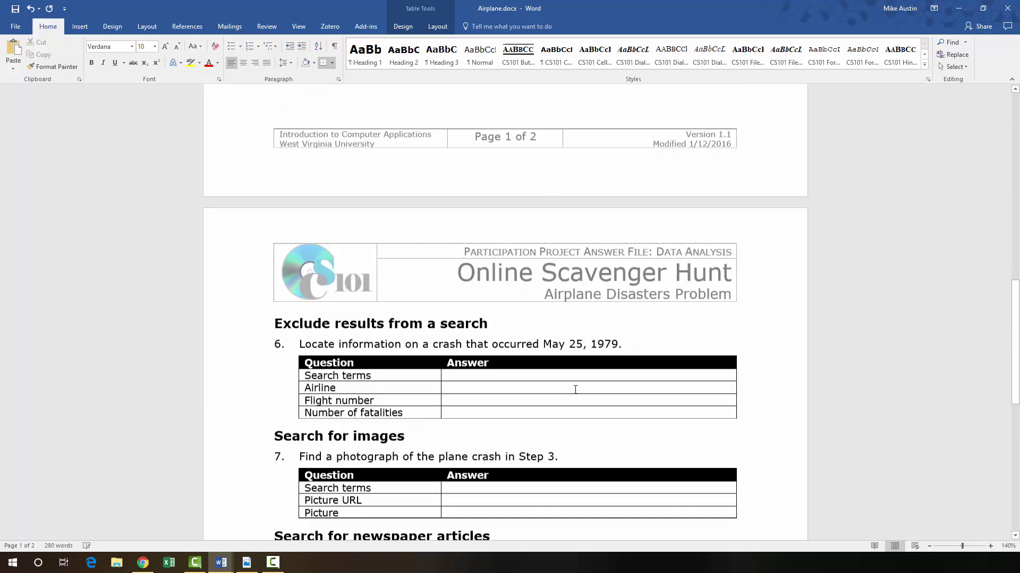
scroll(574, 389, down, 2)
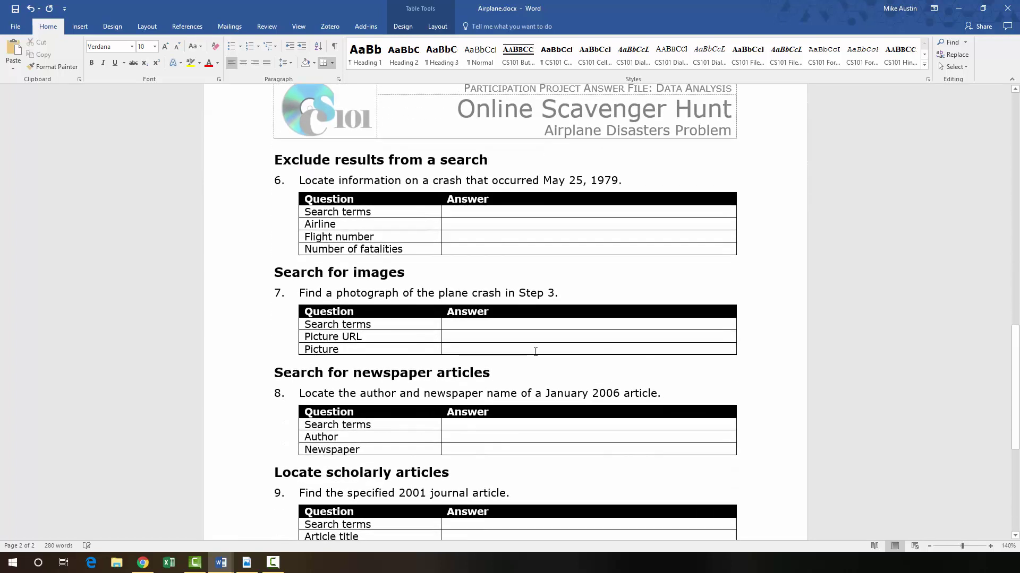
key(F10)
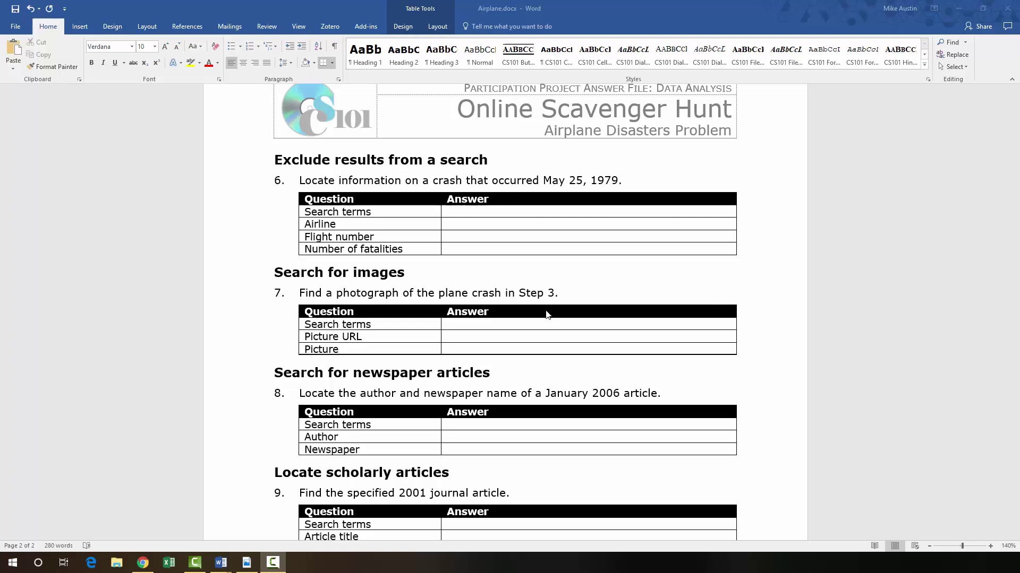
Search Google for 'us airplane crashes May 1979 -site:wikipedia.org'
click(143, 562)
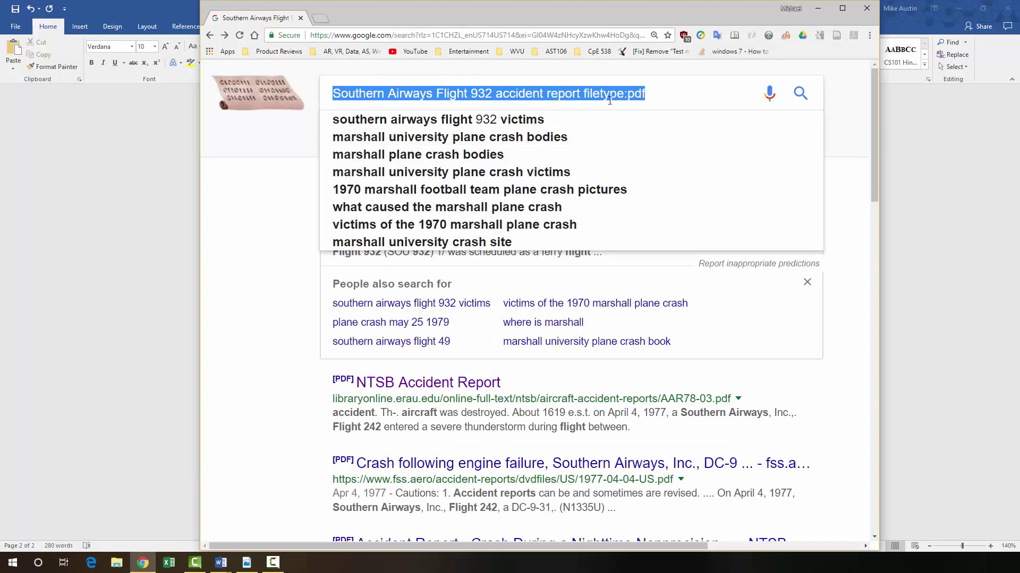
key(BackSpace)
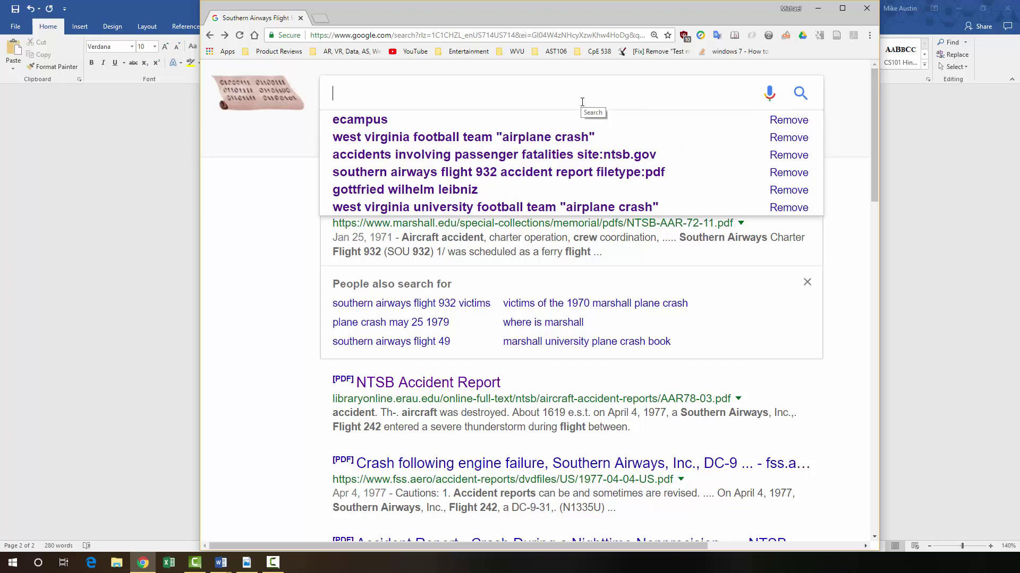
text(US )
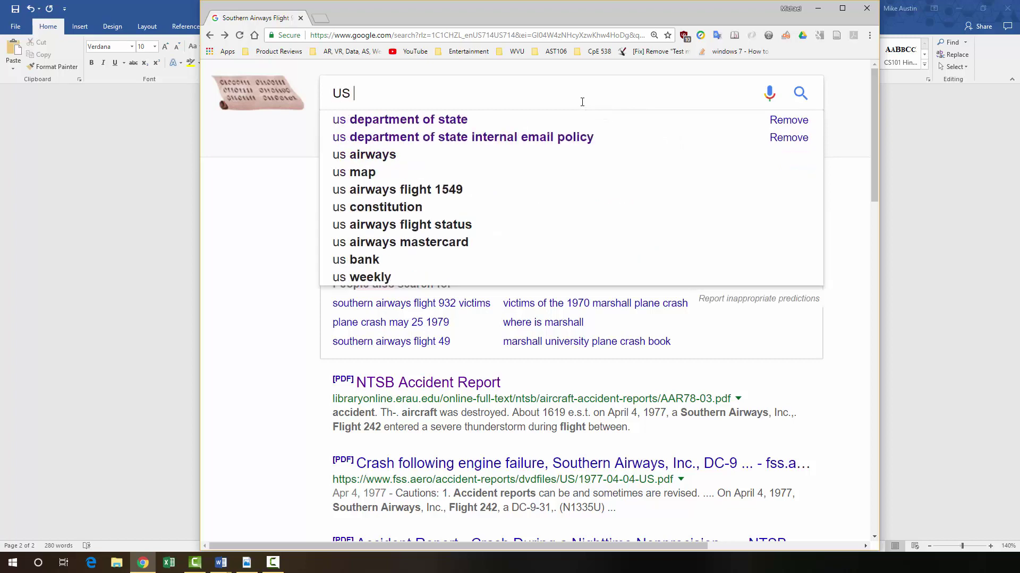
text(airpla)
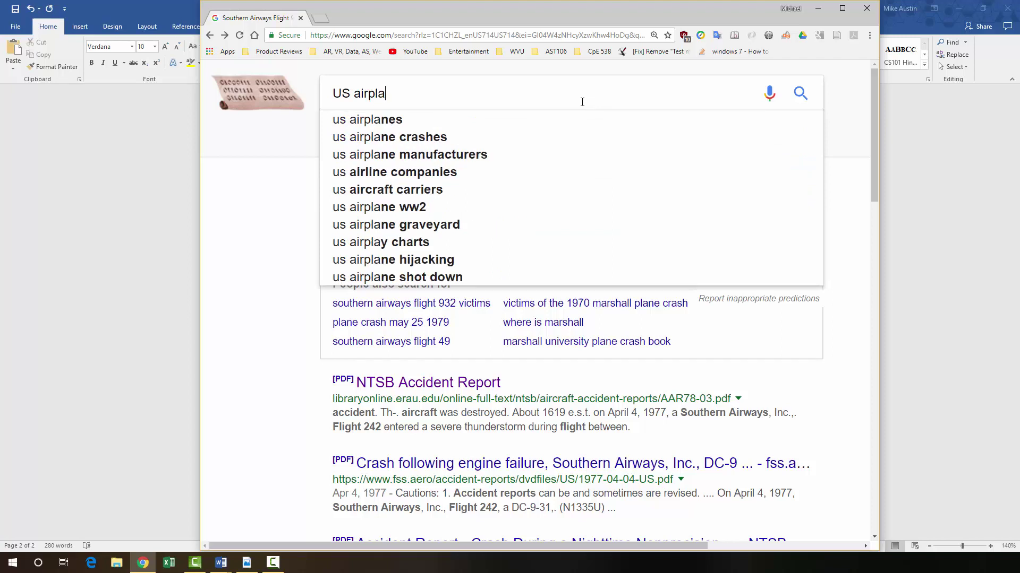
text(ne)
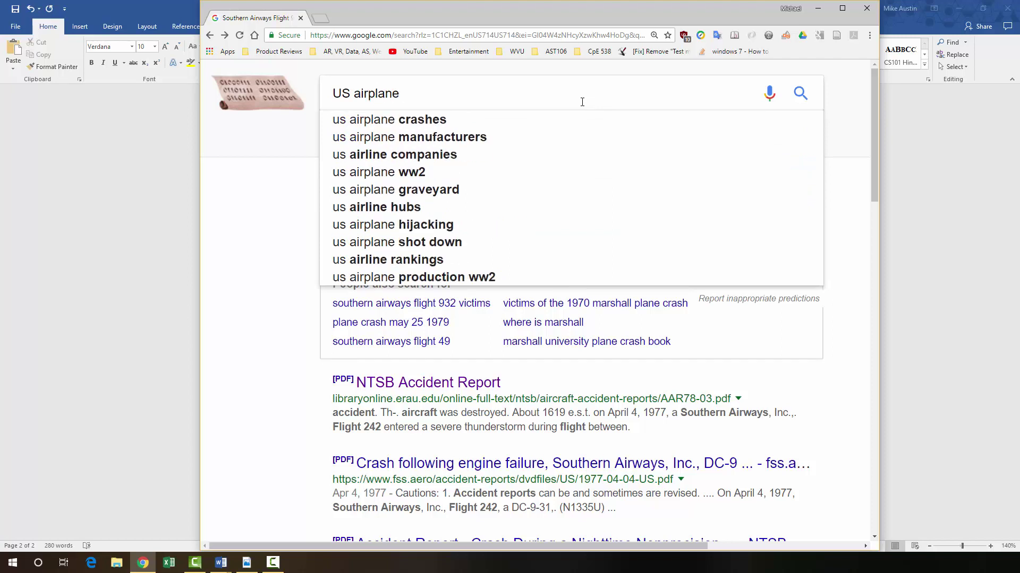
key(Down)
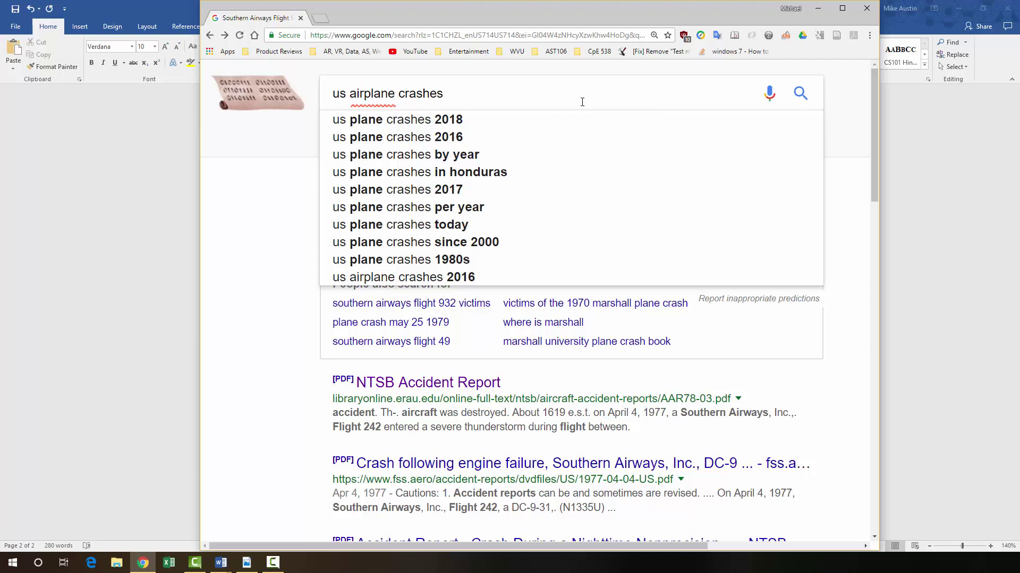
text(May)
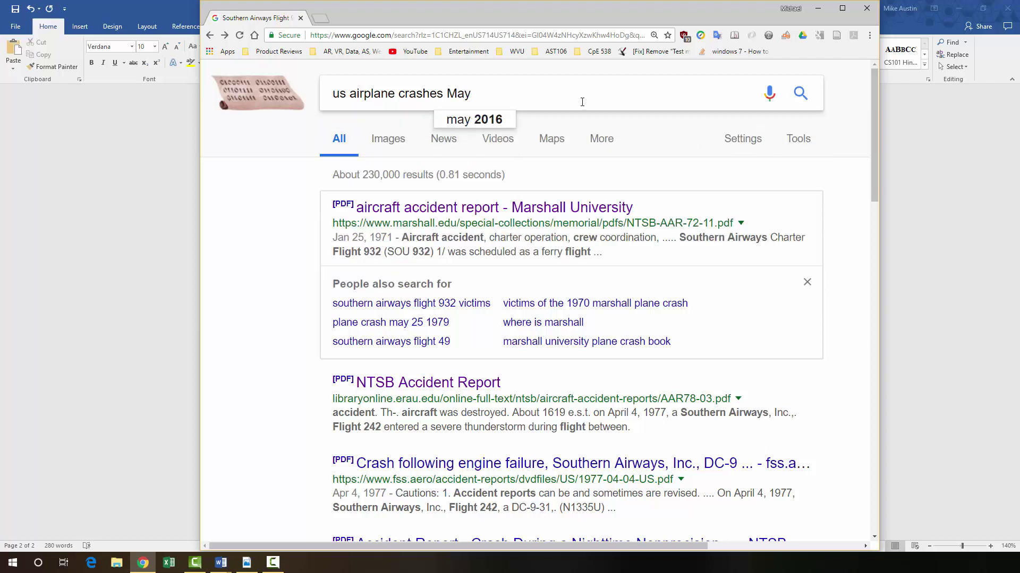
text( 1979)
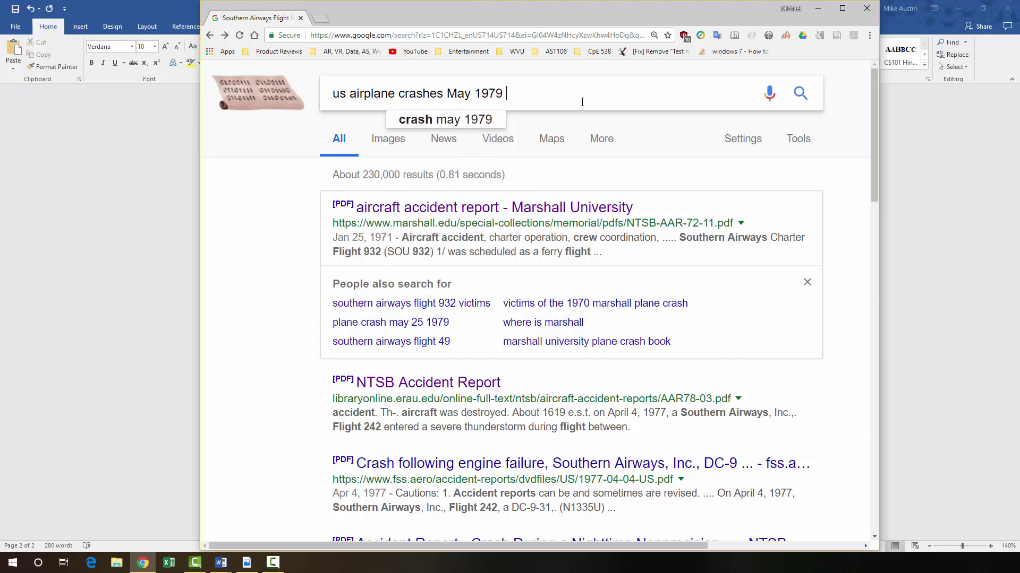
text( -si)
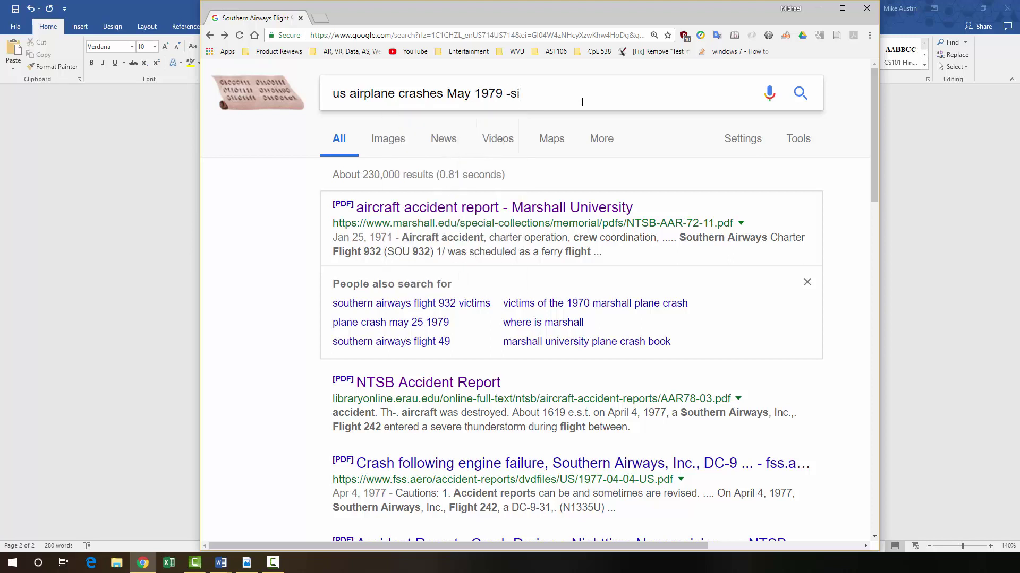
text(te:wikipedia )
text(org)
key(Return)
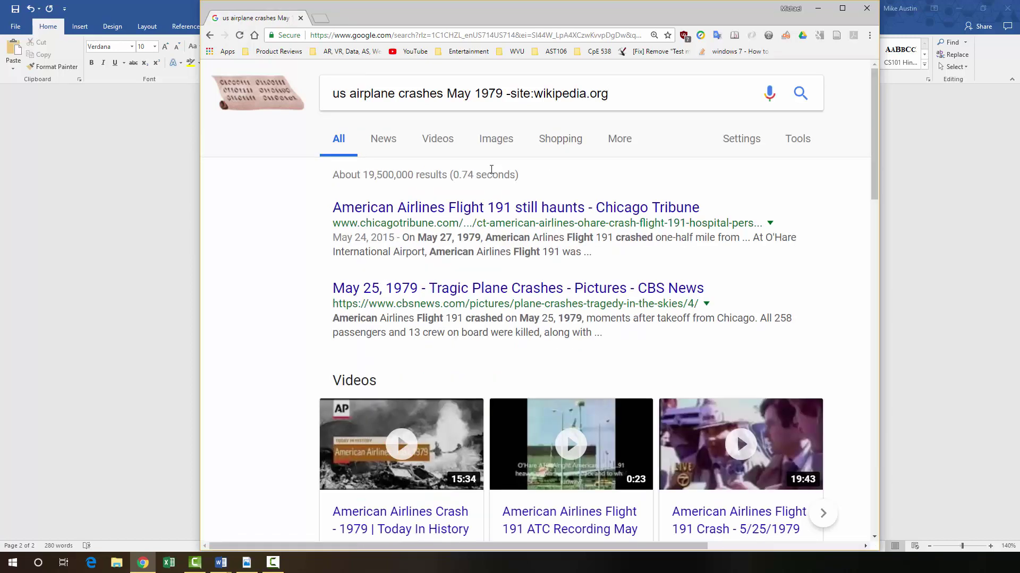
Open the Chicago Tribune commentary 'American Airlines Flight 191 still haunts' and scroll through it
click(474, 208)
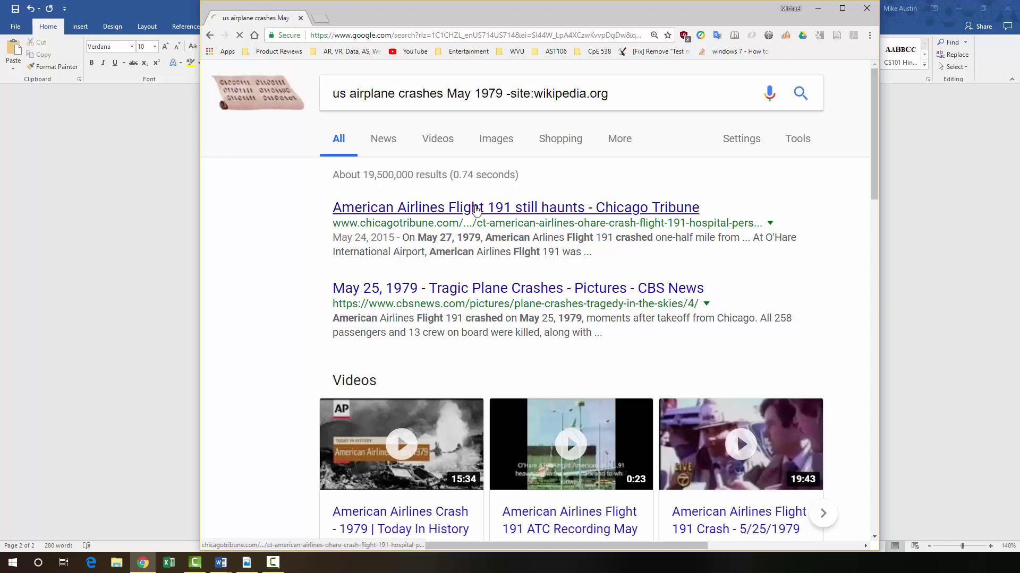
scroll(480, 276, down, 5)
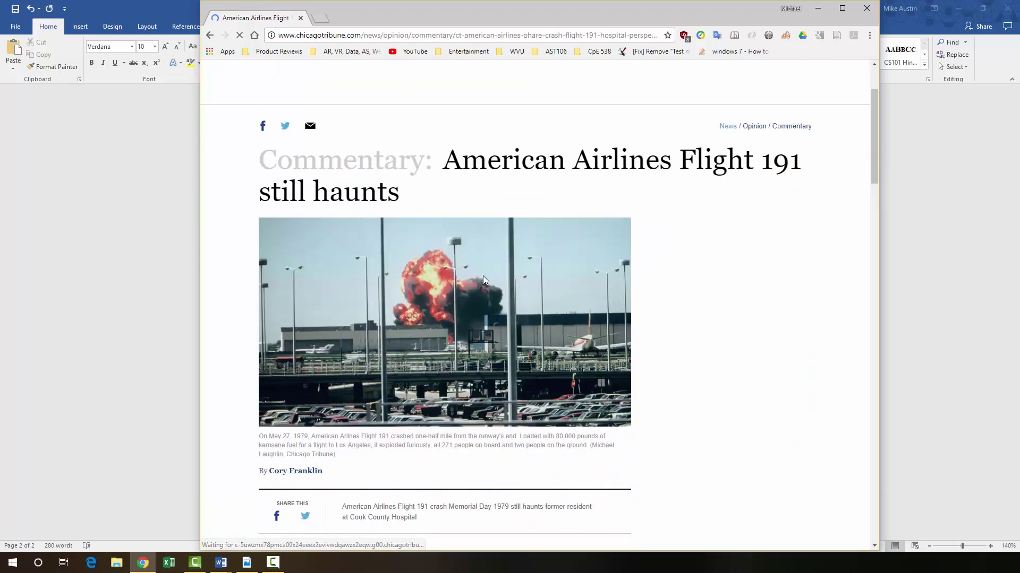
scroll(434, 370, down, 2)
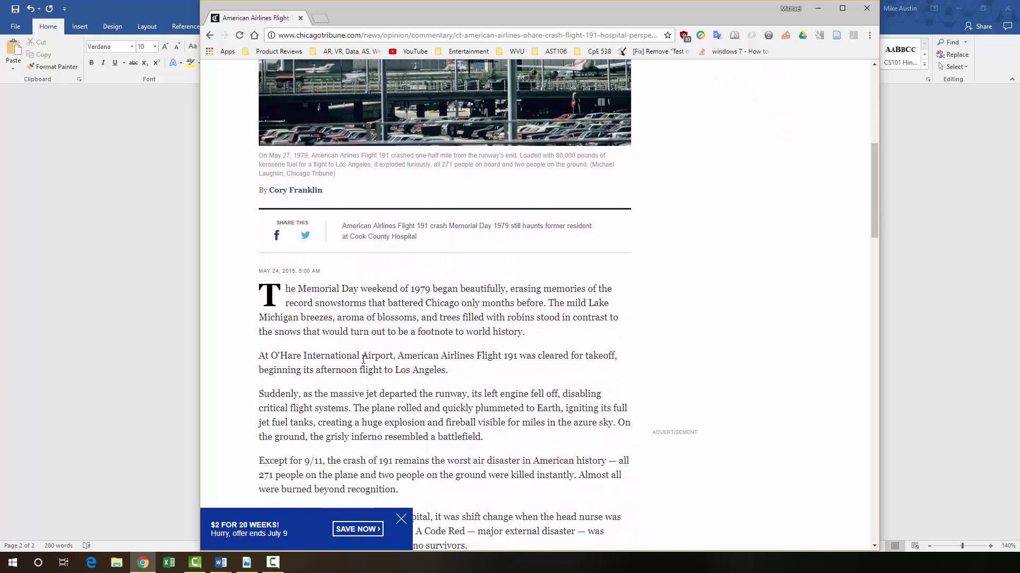
scroll(371, 365, down, 2)
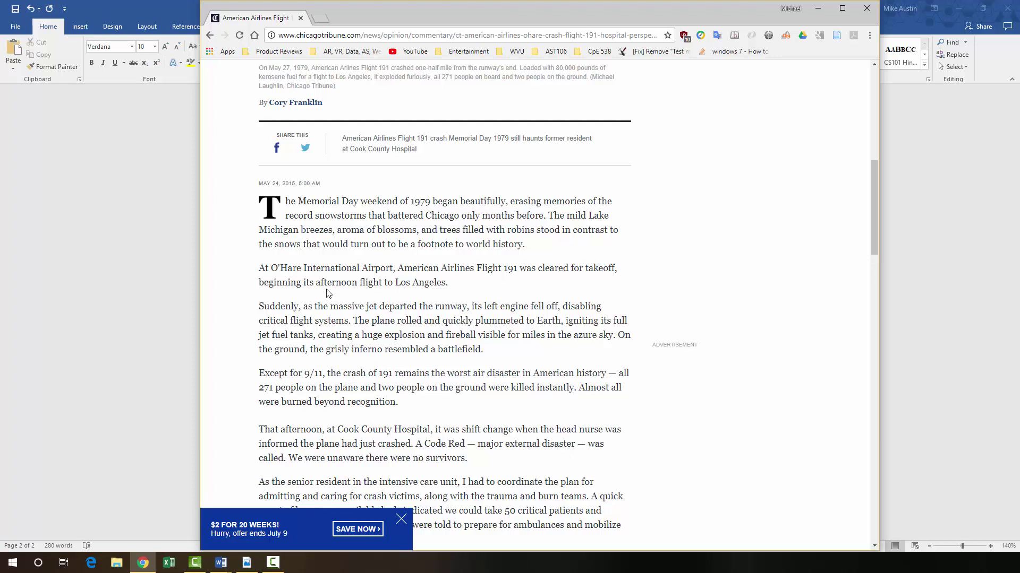
scroll(328, 351, down, 1)
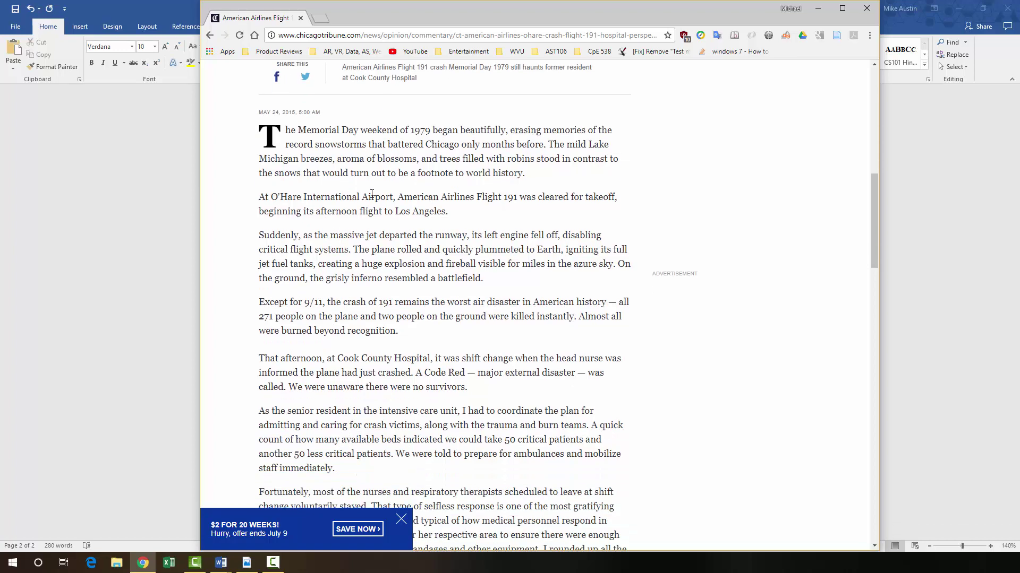
Enter American Airlines, flight 191 and 273 fatalities in question 6's table
click(148, 262)
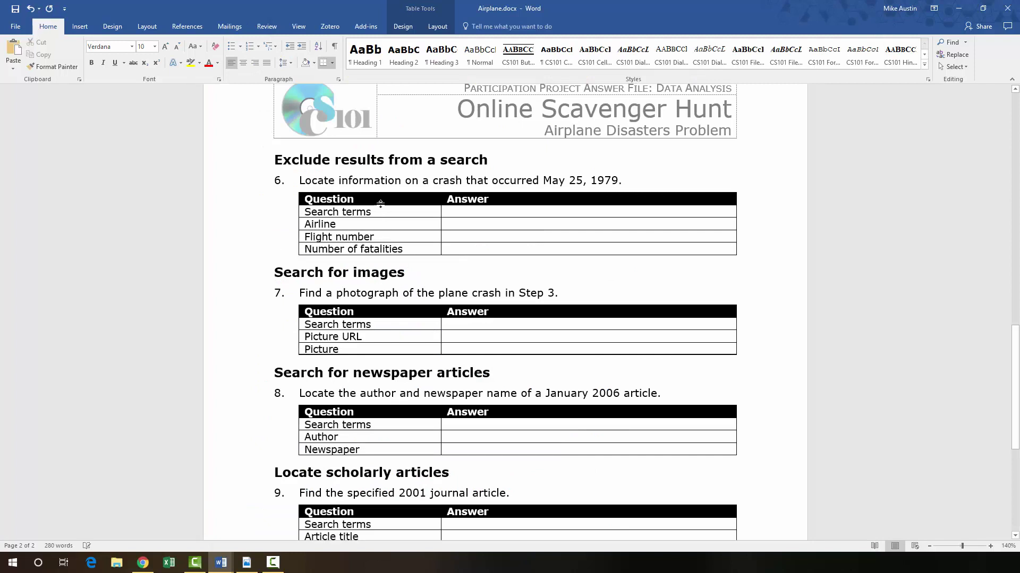
click(455, 226)
text(Amer)
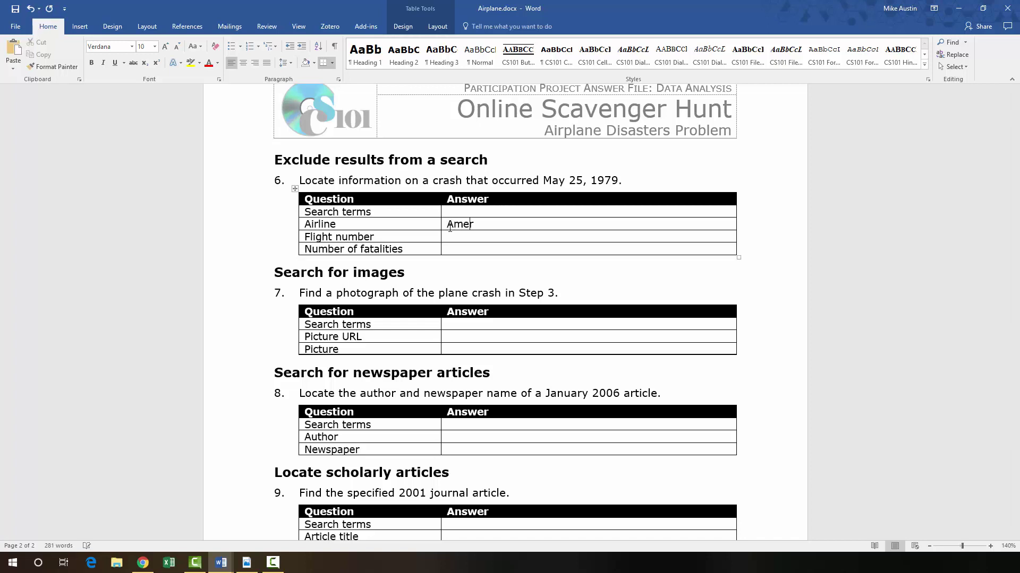
text(ican Airlines)
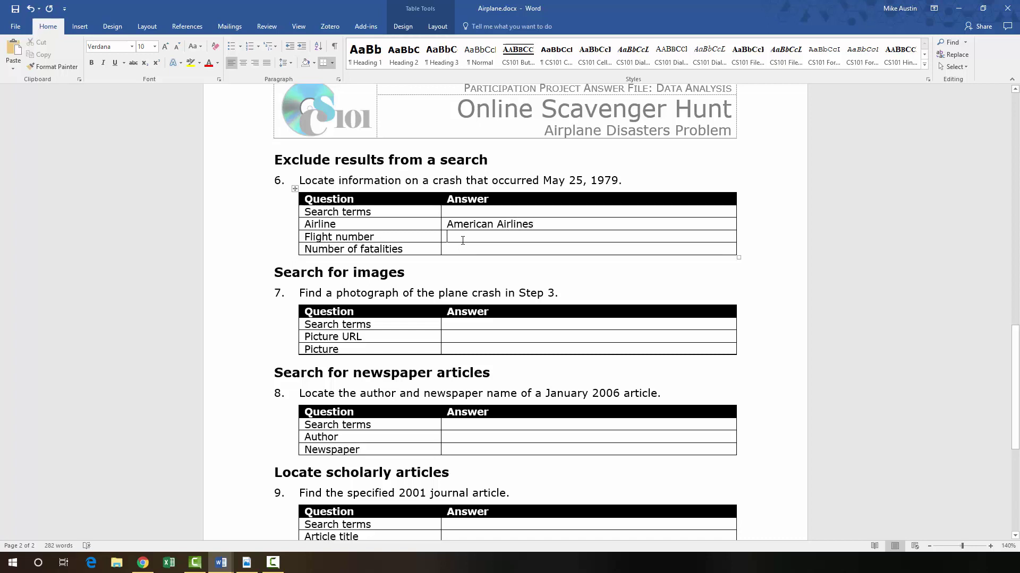
text(191)
click(461, 250)
text(273)
click(143, 563)
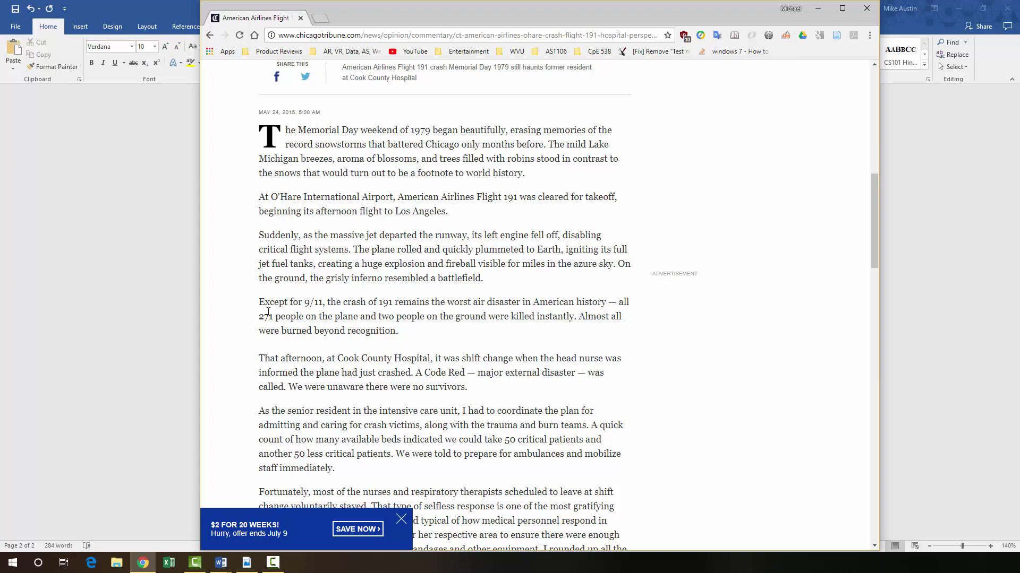
Paste the 'us airplane crashes May 1979 -site:wikipedia.org' query as plain text into question 6's Search terms cell
scroll(330, 196, up, 2)
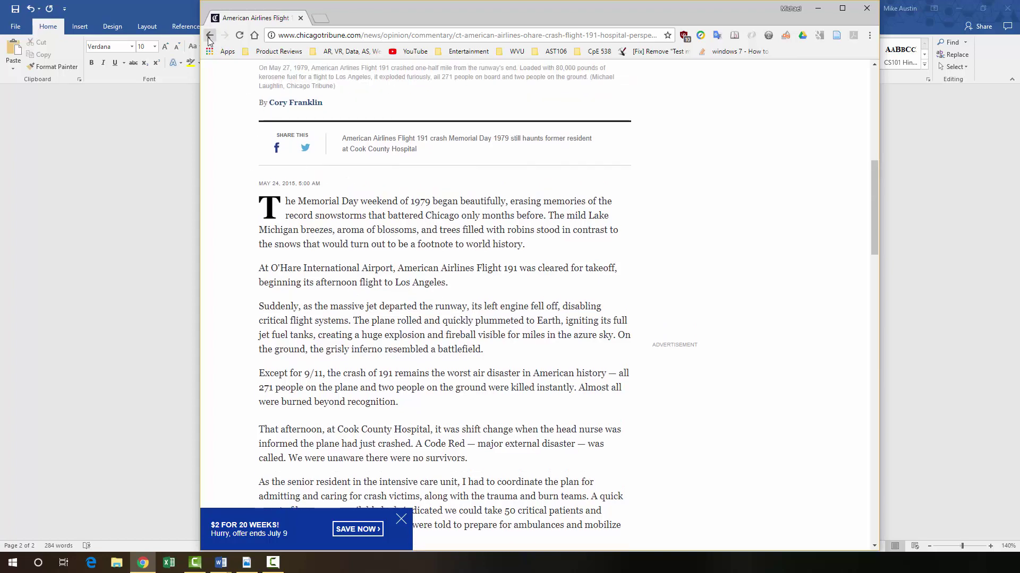
click(209, 35)
click(609, 94)
drag(609, 93, 321, 95)
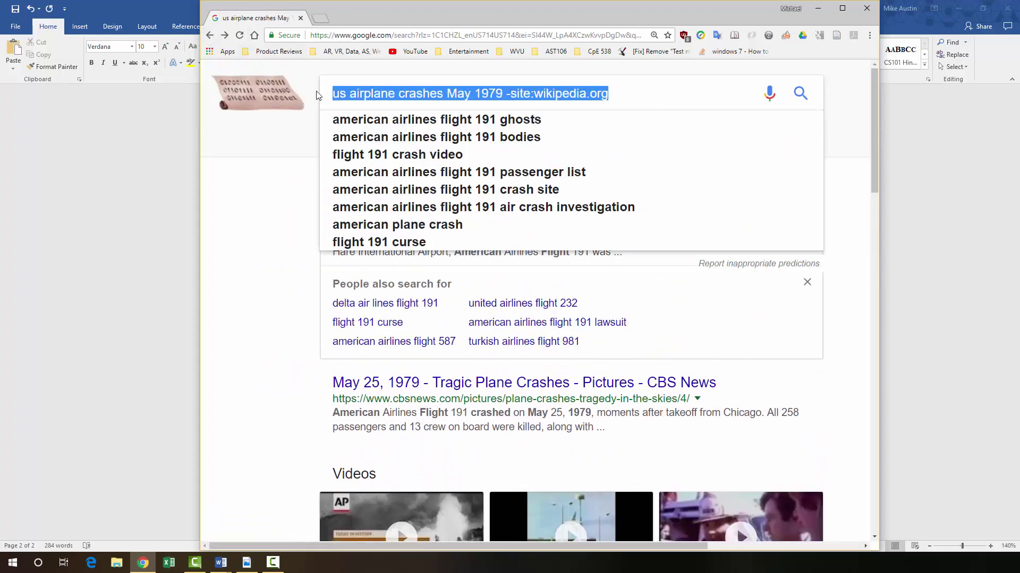
right_click(361, 91)
click(368, 109)
click(177, 189)
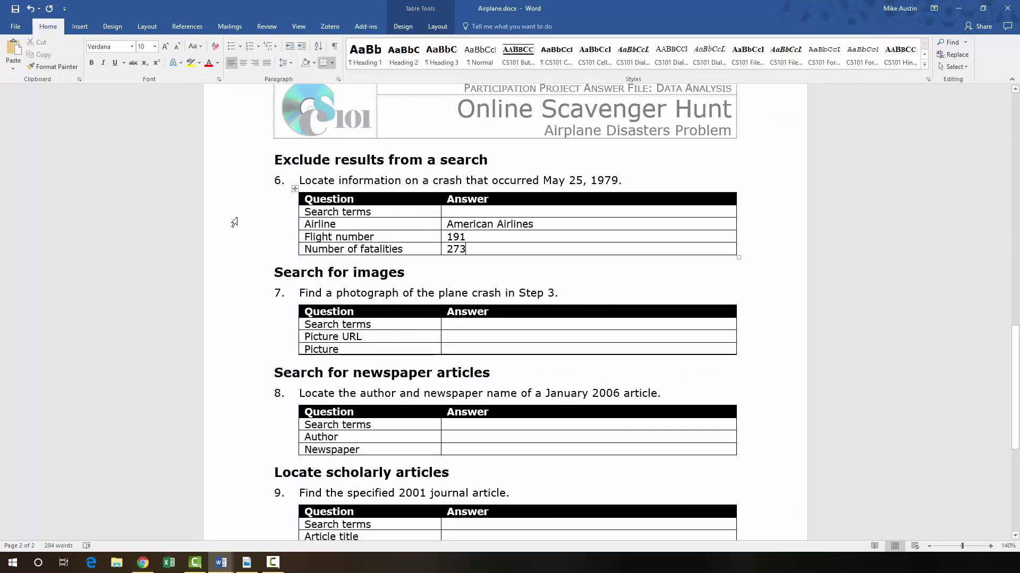
right_click(468, 212)
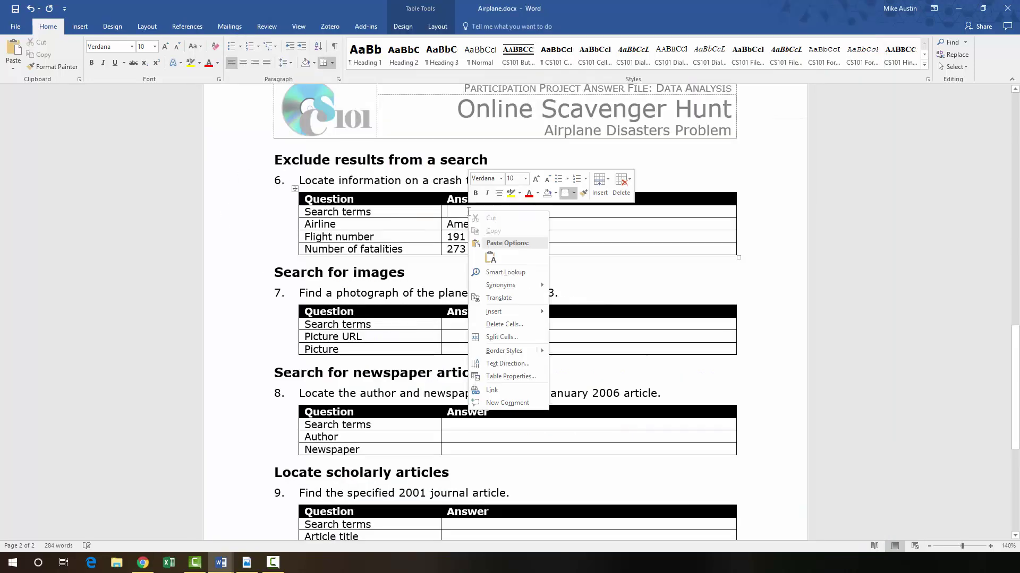
click(486, 261)
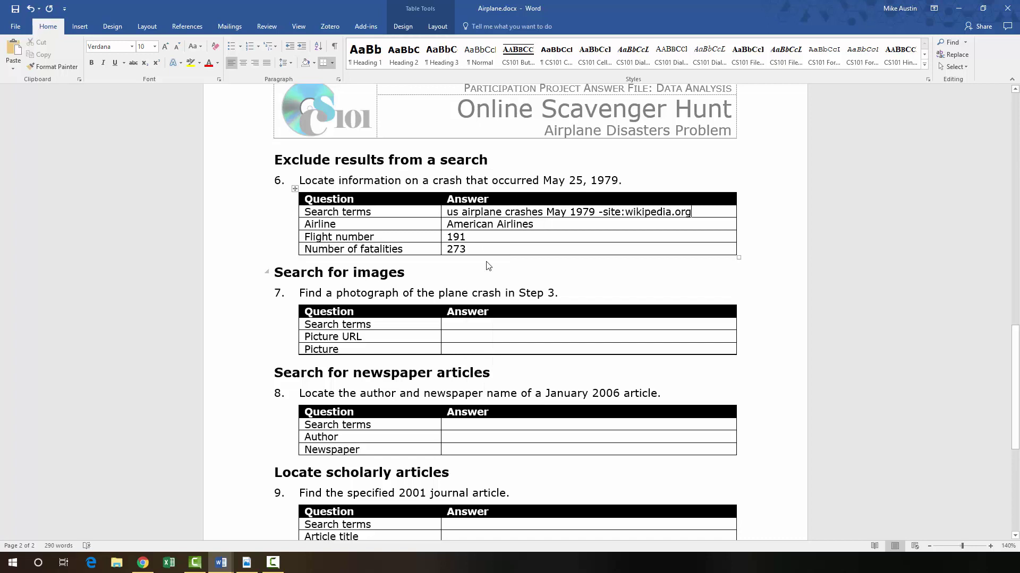
click(459, 328)
Replace the Google query with 'Southern Airways flight 932 crash' and run the search
key(F10)
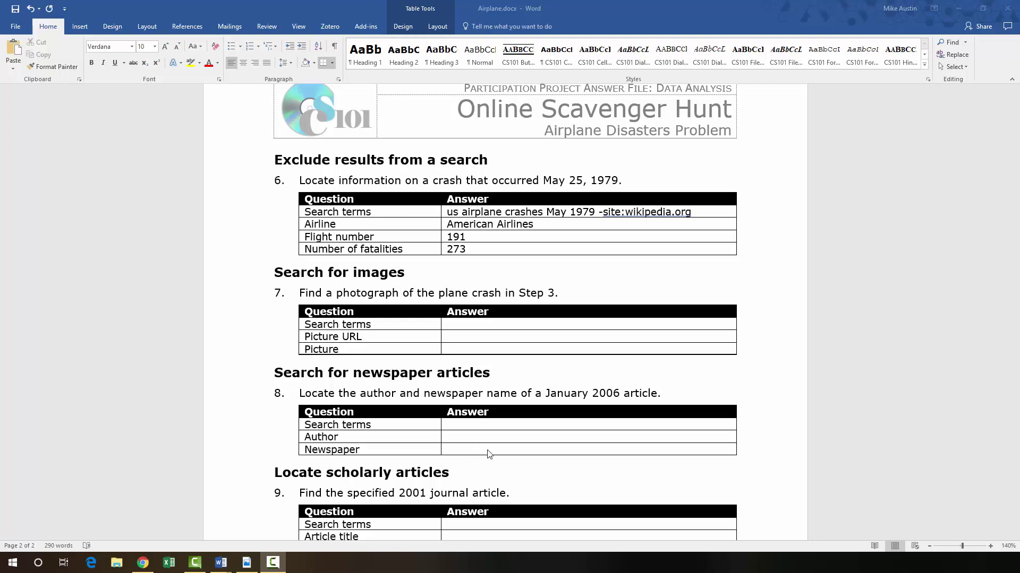
click(143, 562)
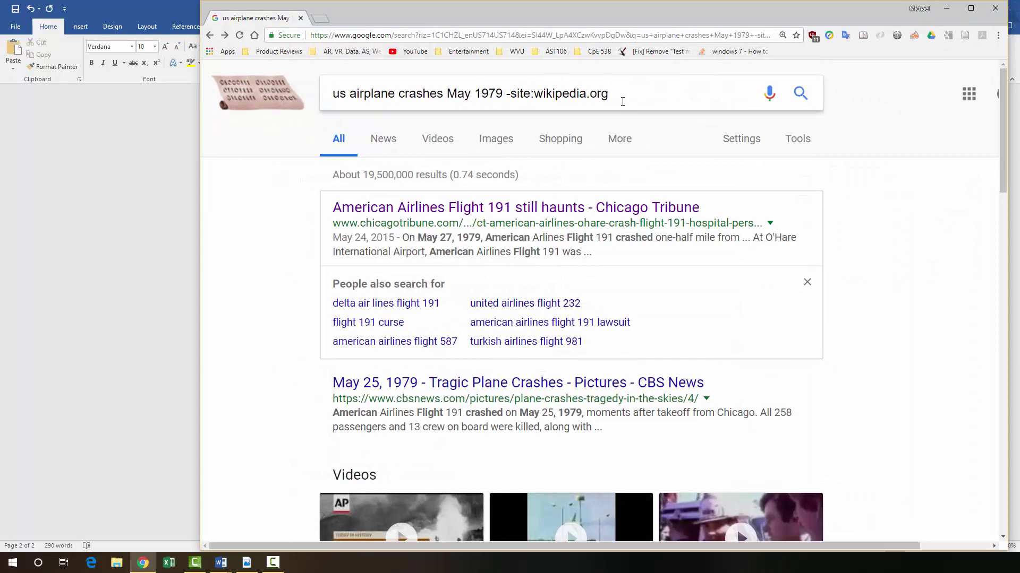
click(621, 98)
key(ctrl+a)
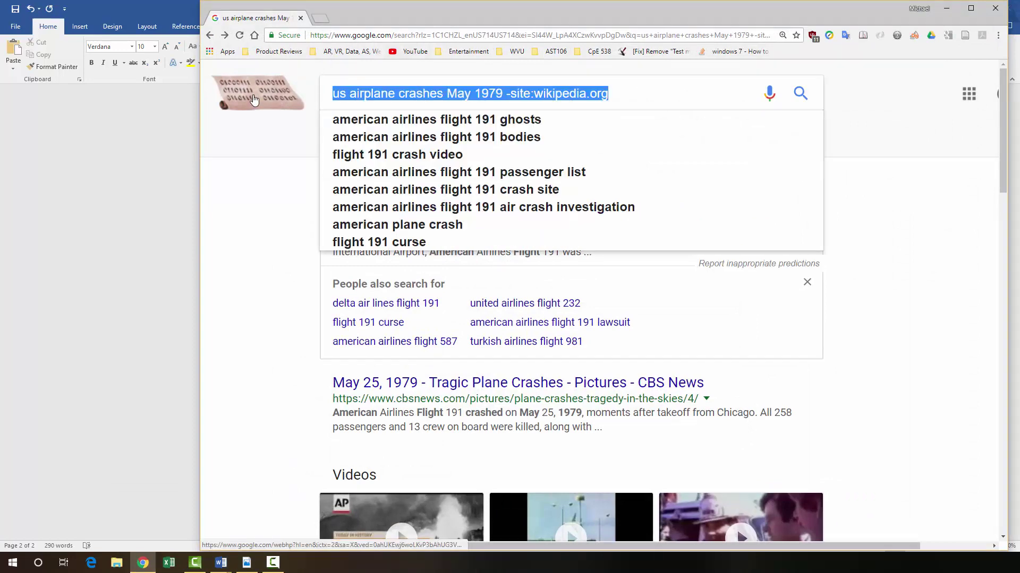
key(BackSpace)
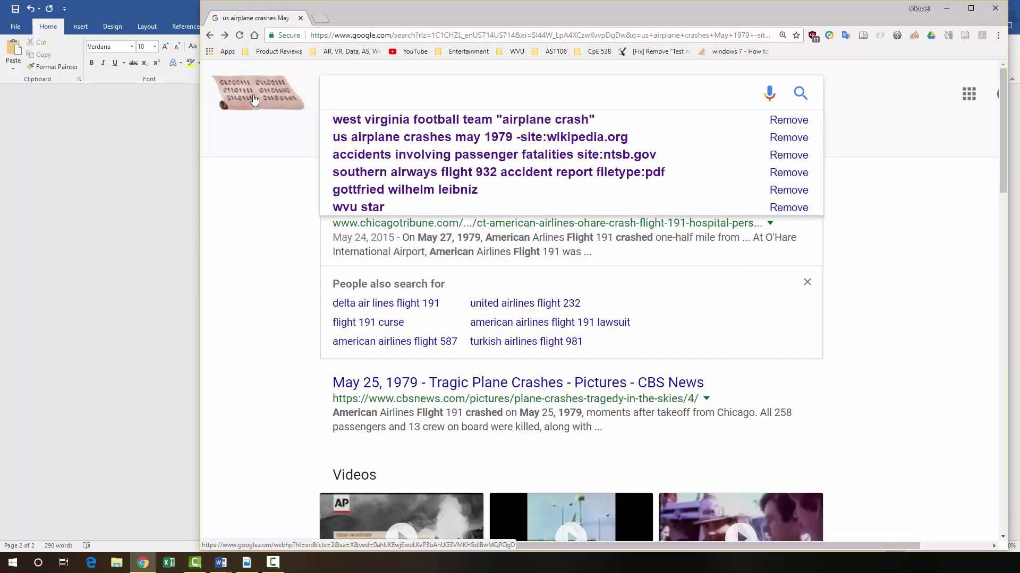
text(Southern)
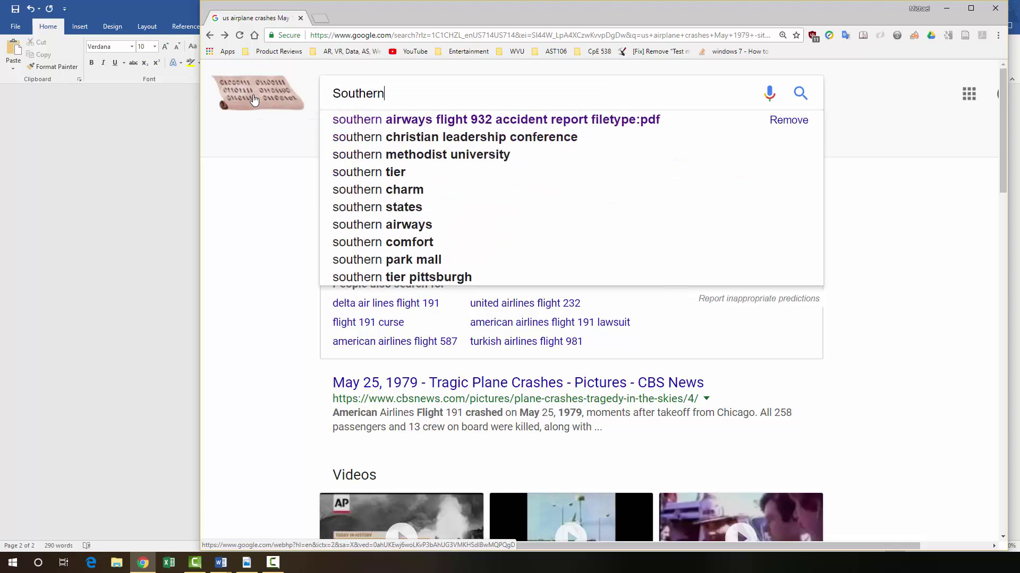
text( Airway)
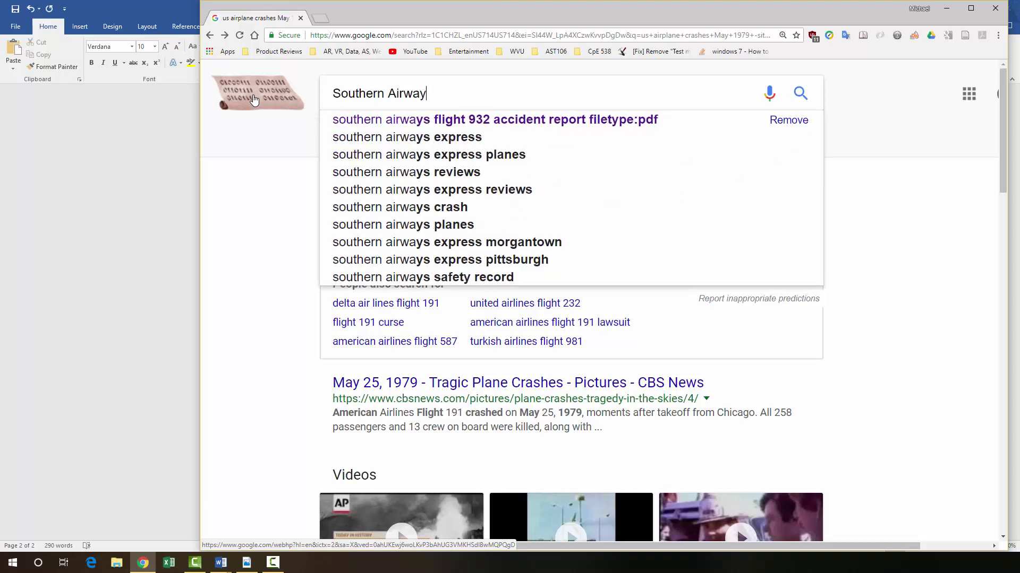
text(s flight )
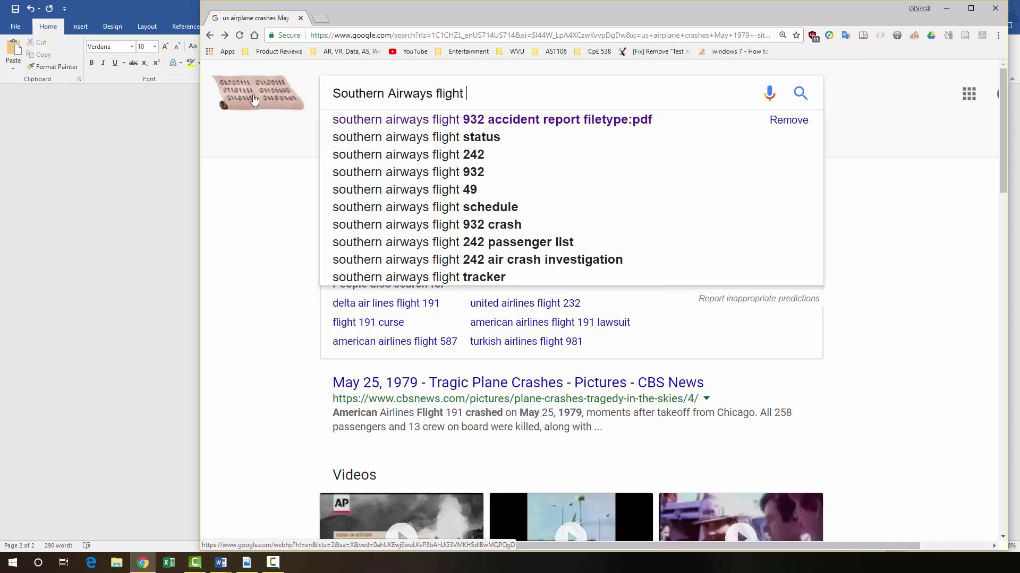
text(9)
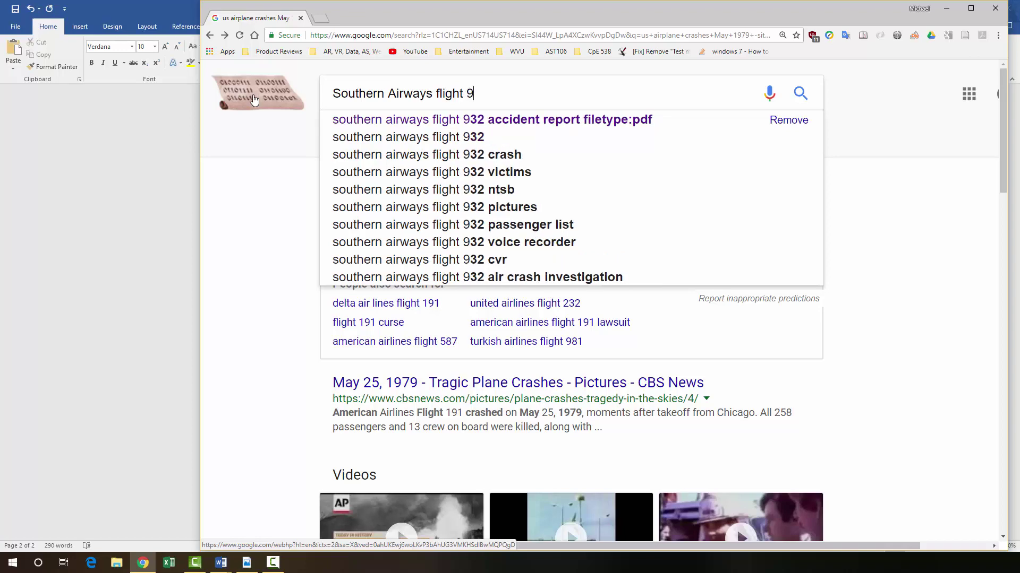
text(32 crash)
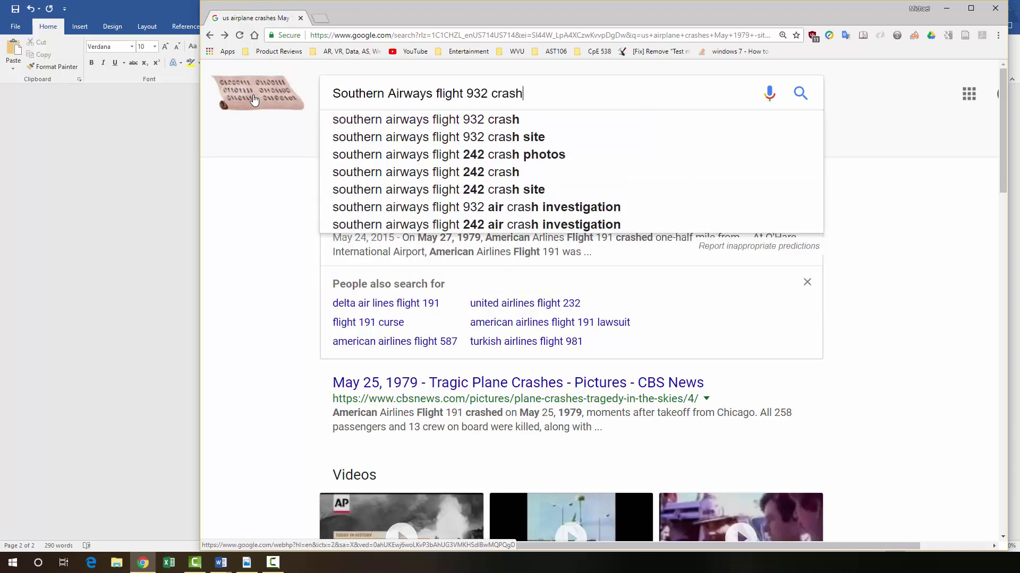
key(Return)
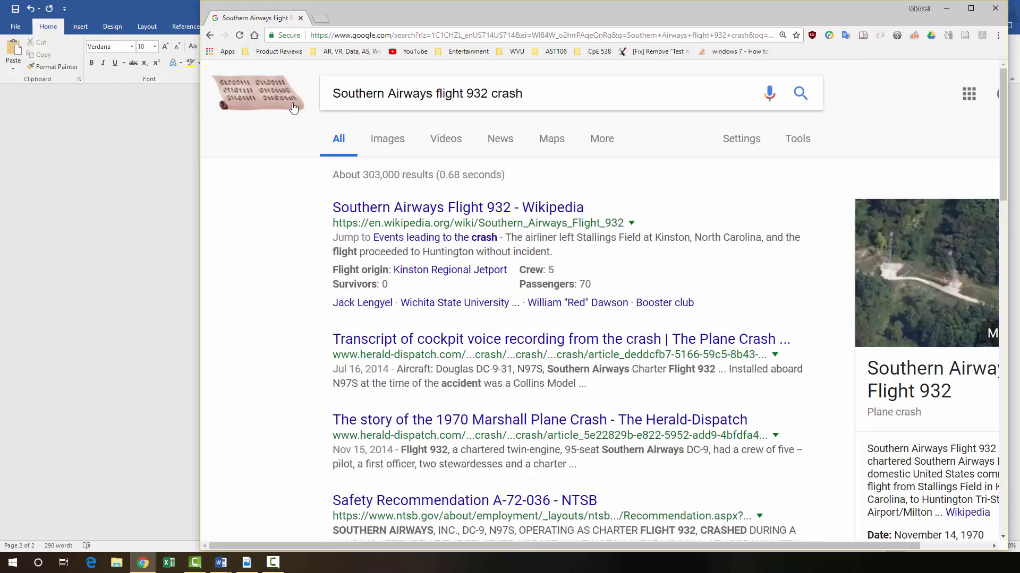
Limit image results to 'Labeled for reuse with modification' and preview the Marshall memorial photo
click(385, 146)
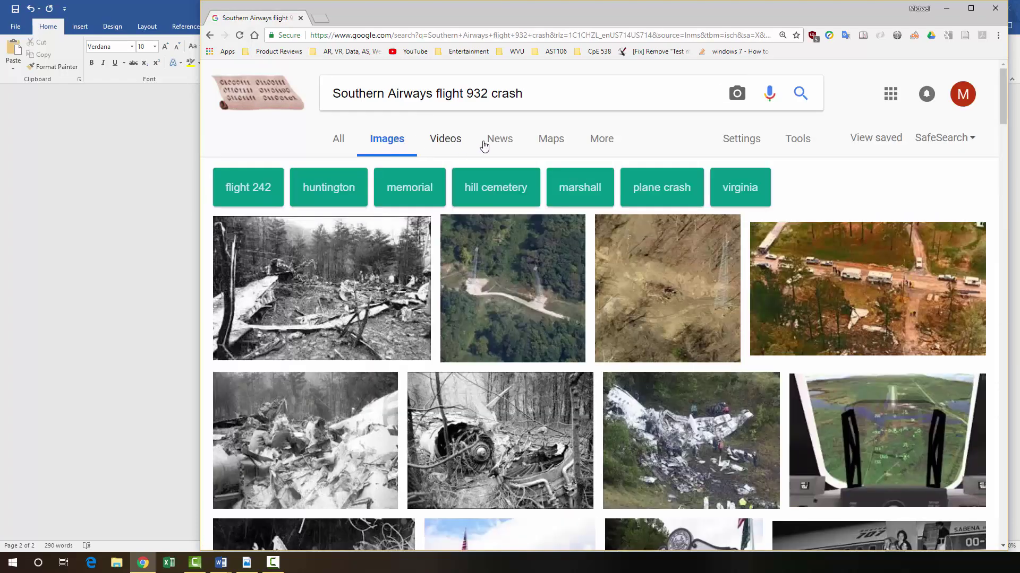
click(804, 141)
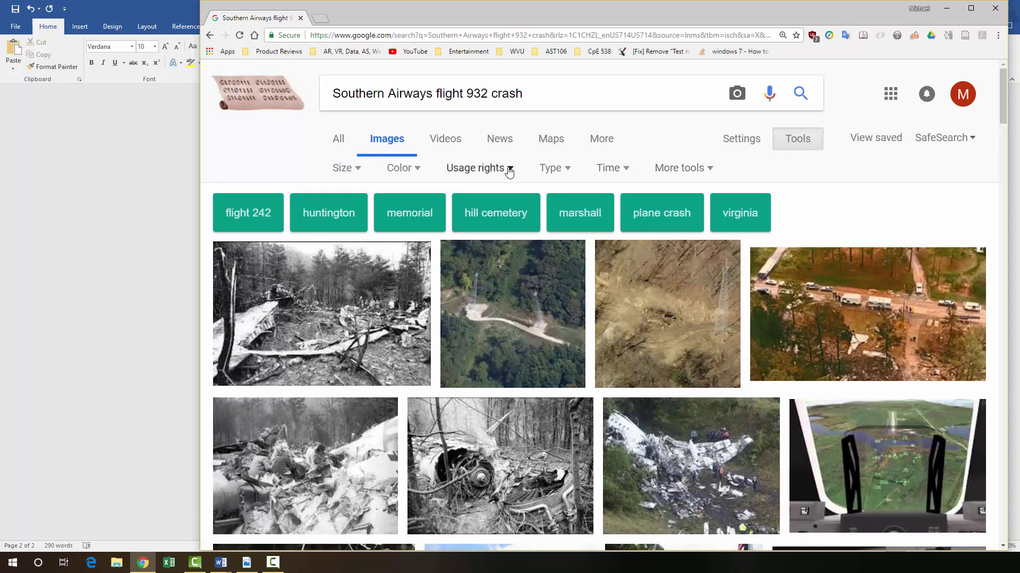
click(508, 169)
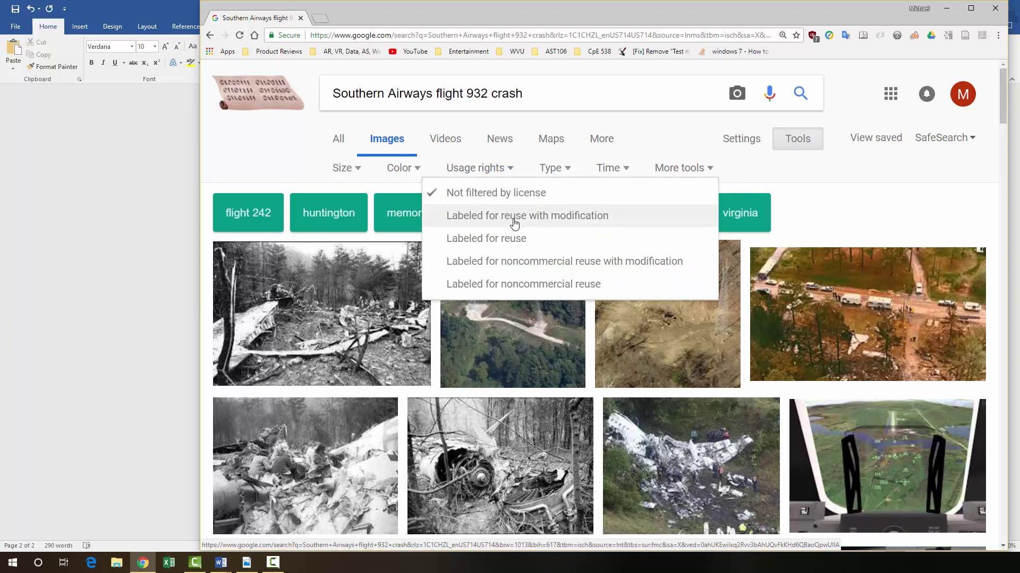
click(515, 224)
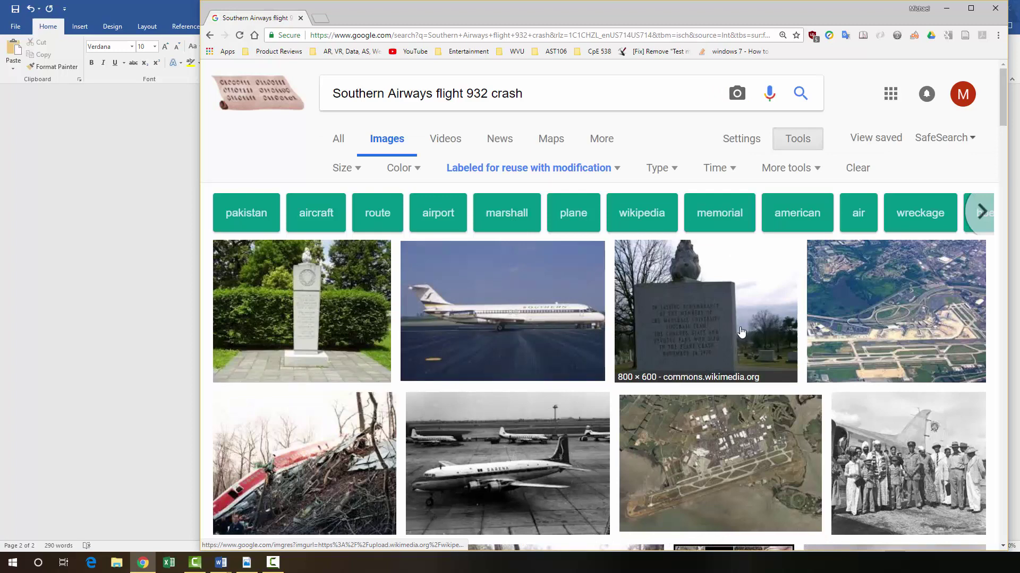
click(720, 319)
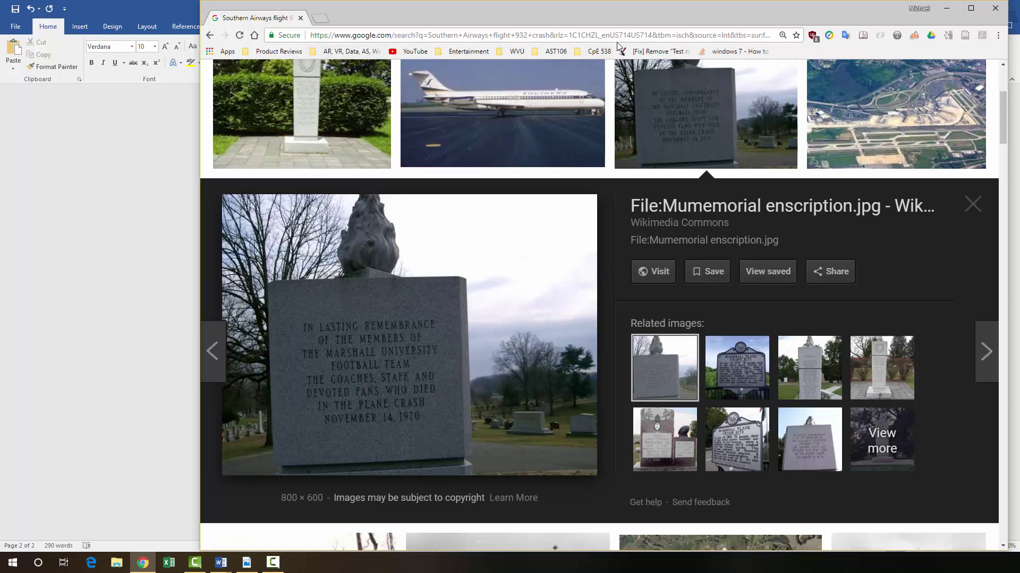
Paste the Wikimedia Commons link for File:Mumemorial_enscription.jpg as plain text into question 7's Picture URL cell
click(648, 273)
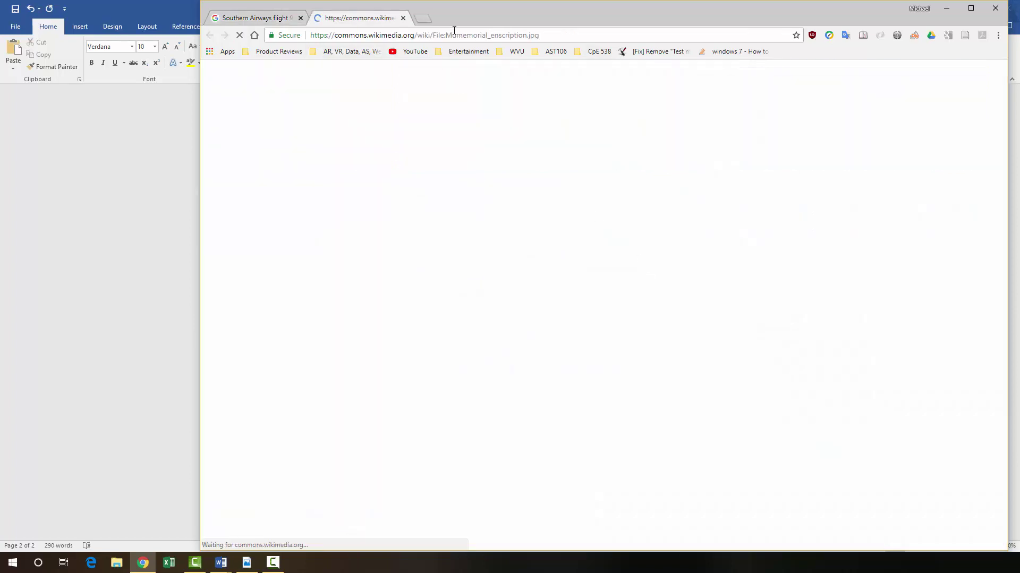
click(477, 37)
right_click(476, 37)
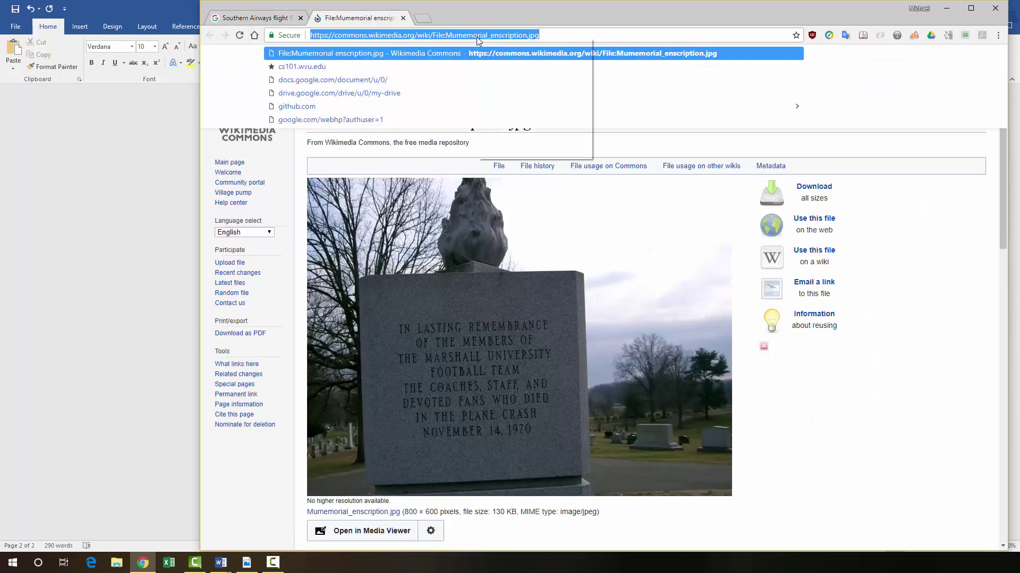
click(497, 77)
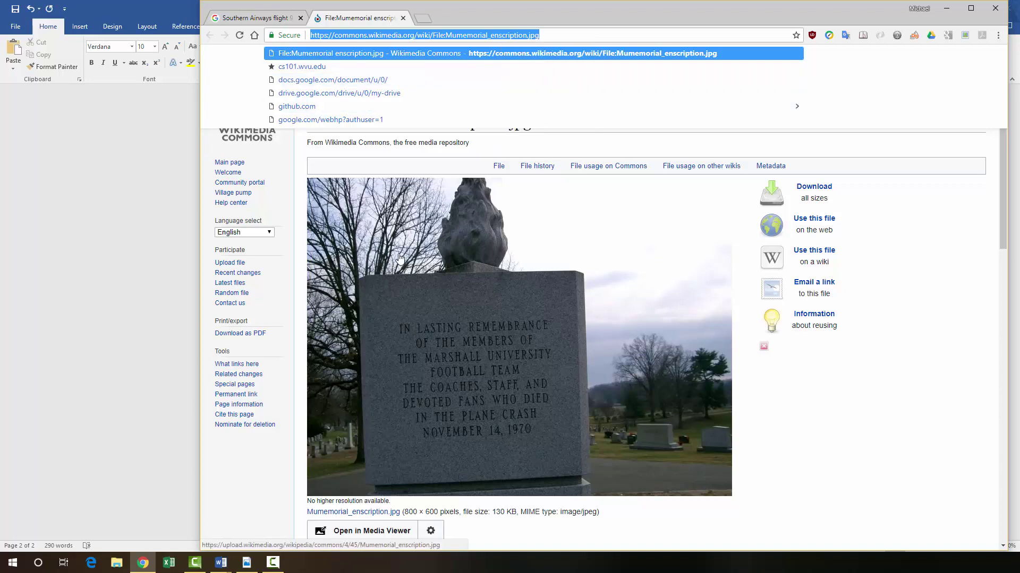
click(135, 307)
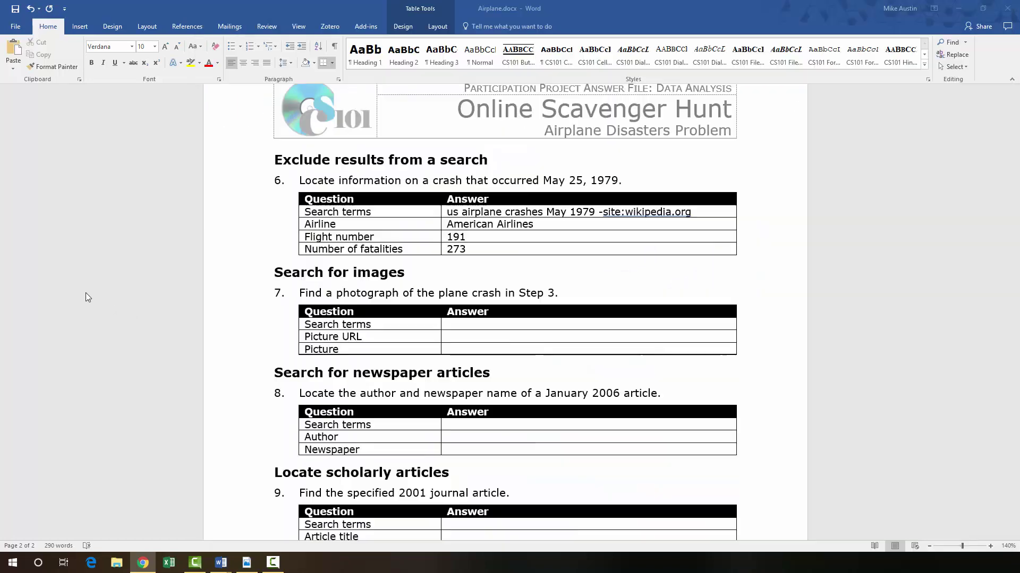
right_click(454, 326)
key(Escape)
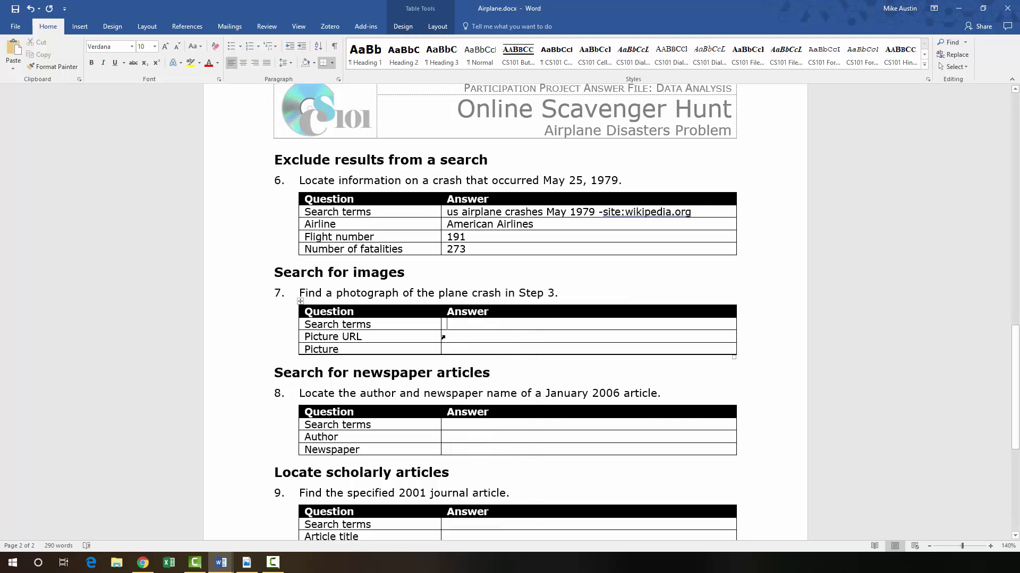
right_click(453, 336)
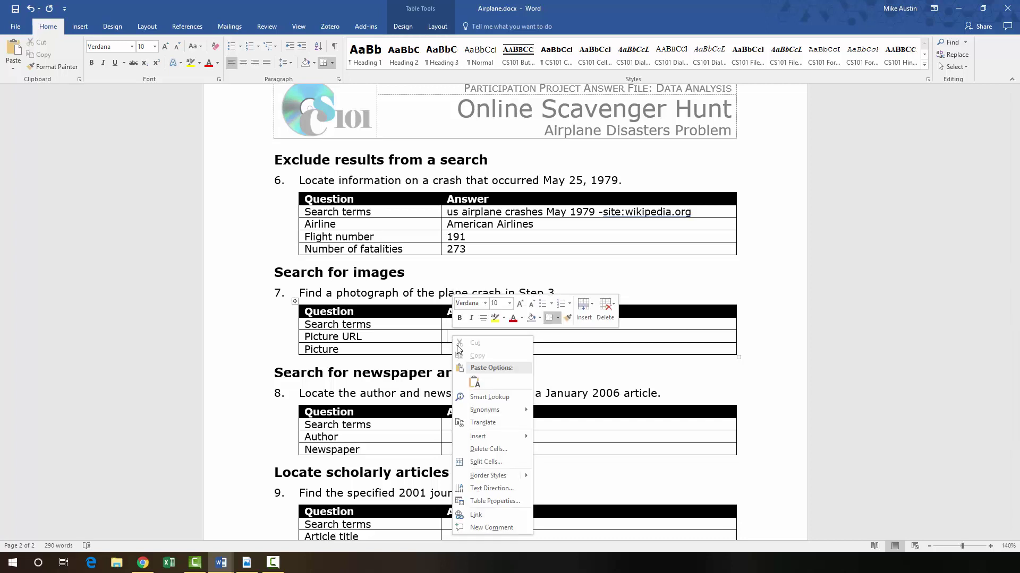
click(472, 383)
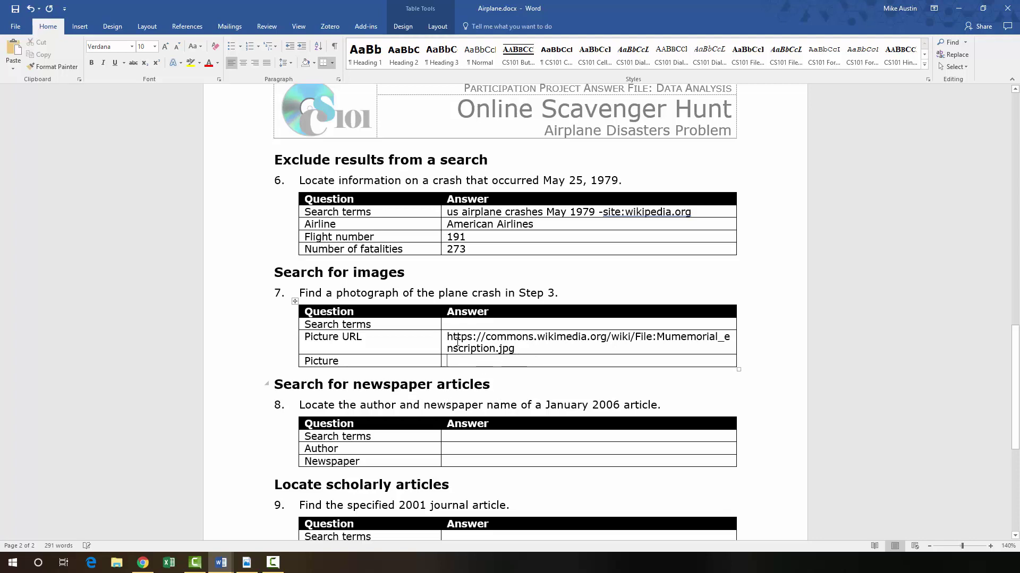
click(142, 563)
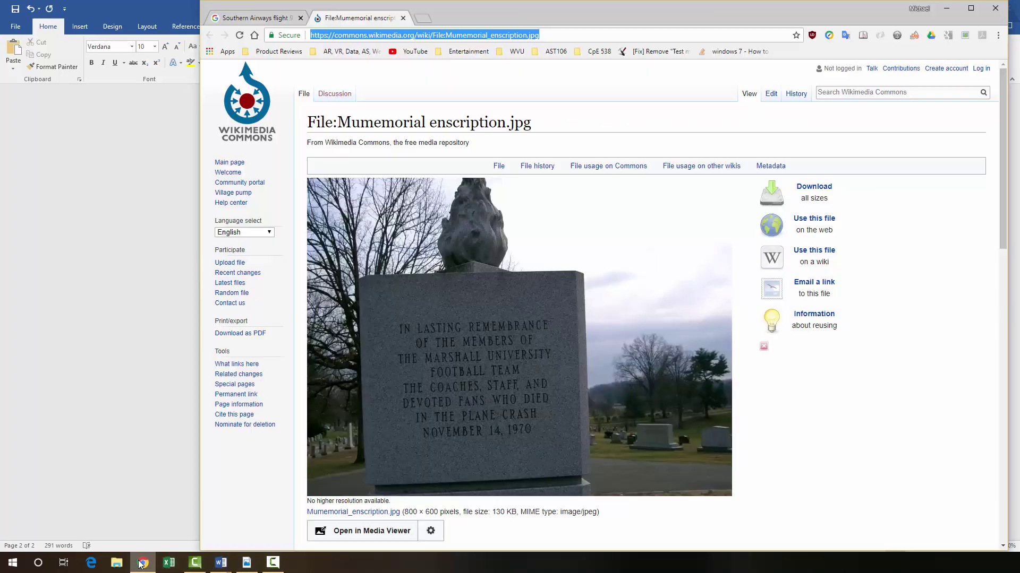
Copy the Marshall memorial photo from Commons and paste it into question 7's Picture cell
right_click(499, 338)
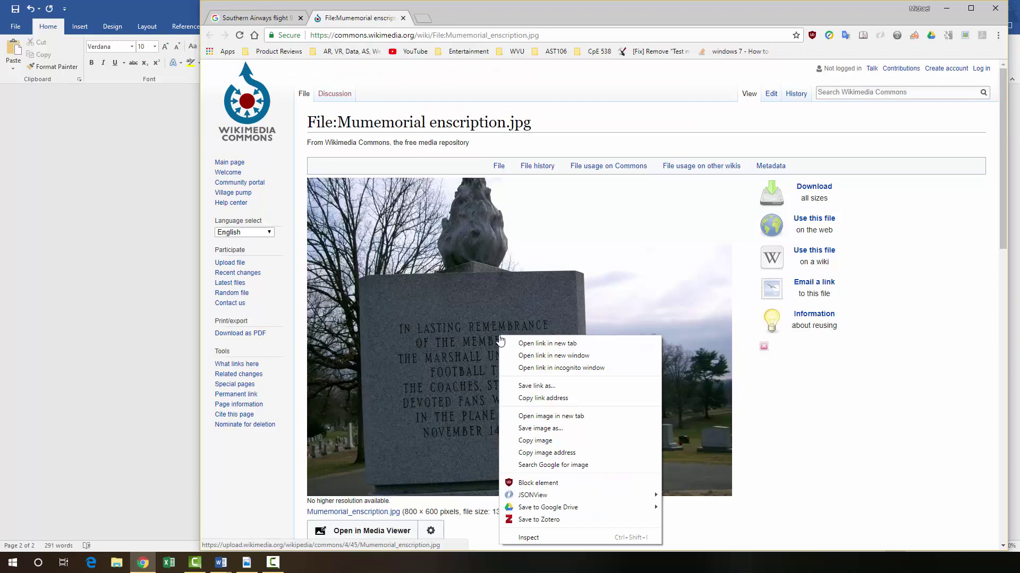
click(535, 441)
click(123, 381)
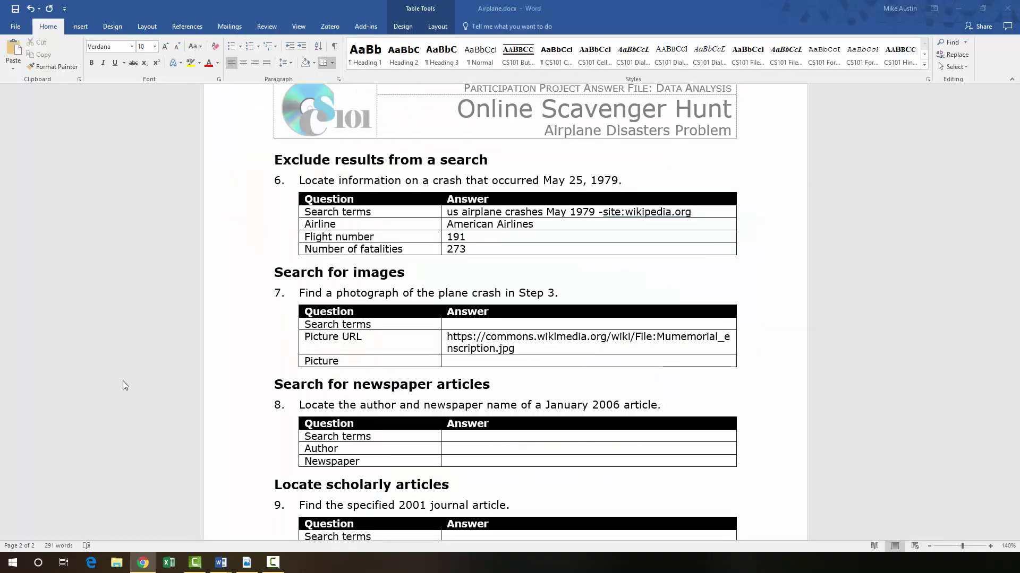
click(454, 362)
right_click(457, 365)
click(510, 212)
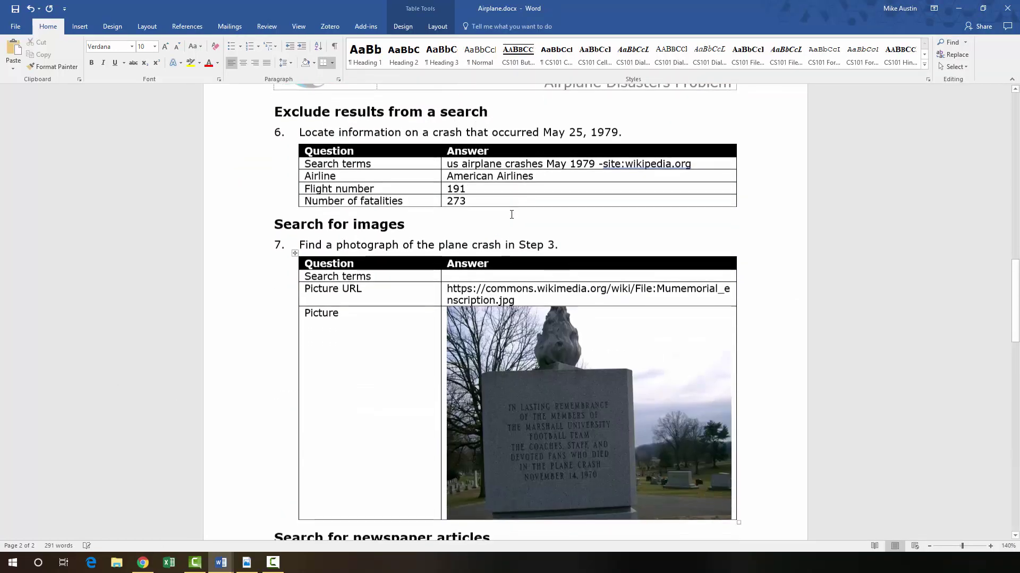
right_click(503, 361)
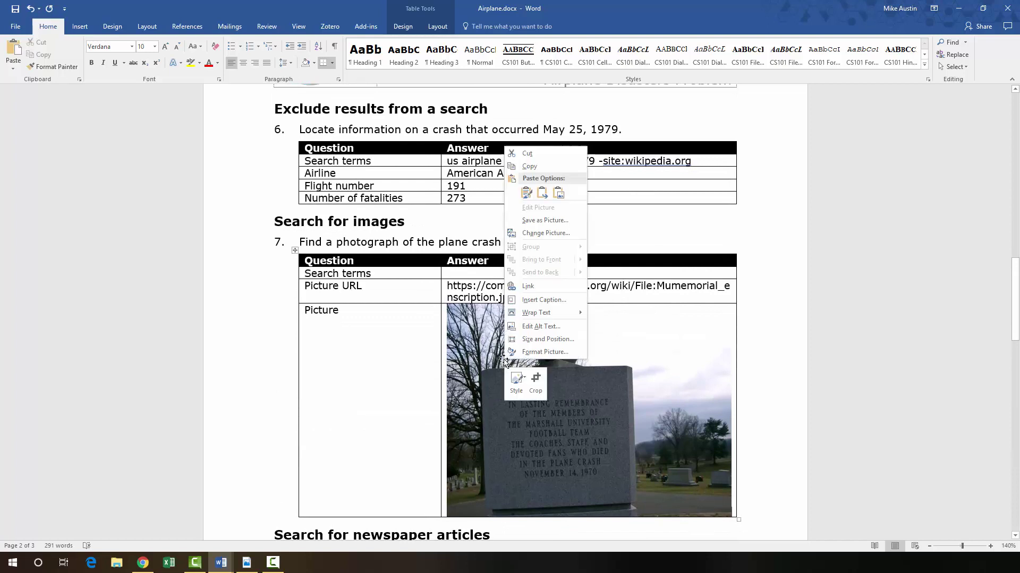
click(558, 194)
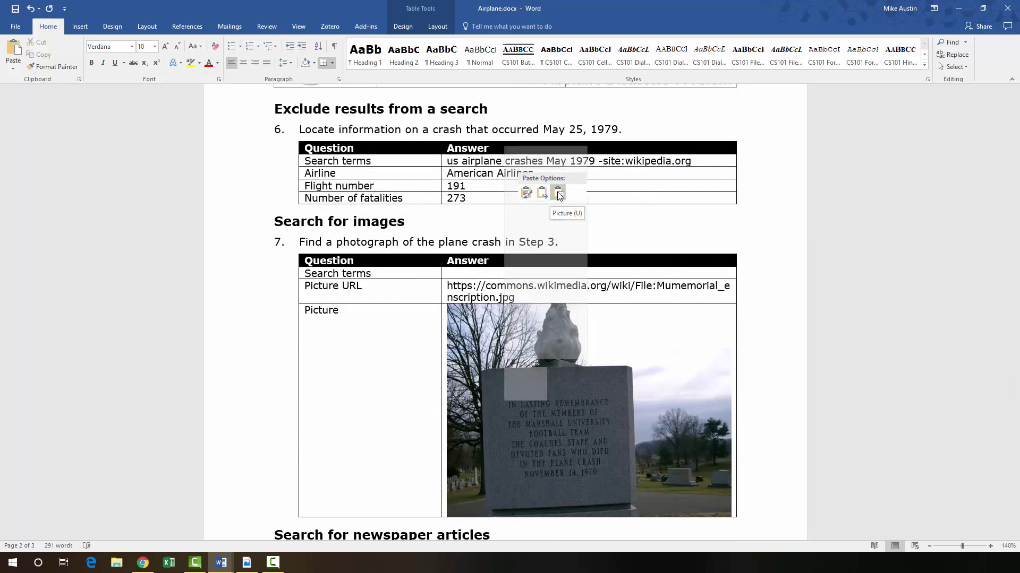
click(475, 274)
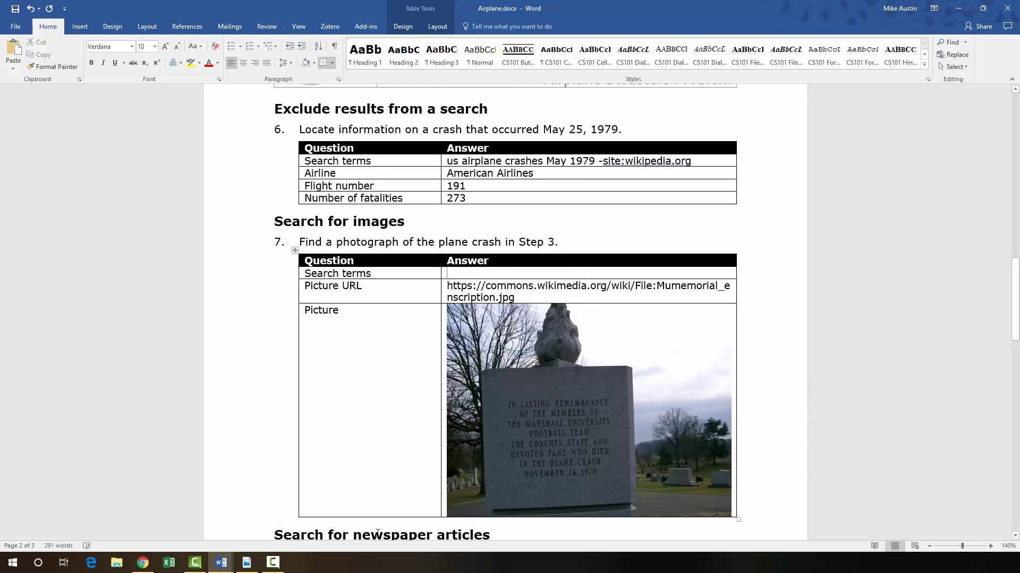
click(142, 563)
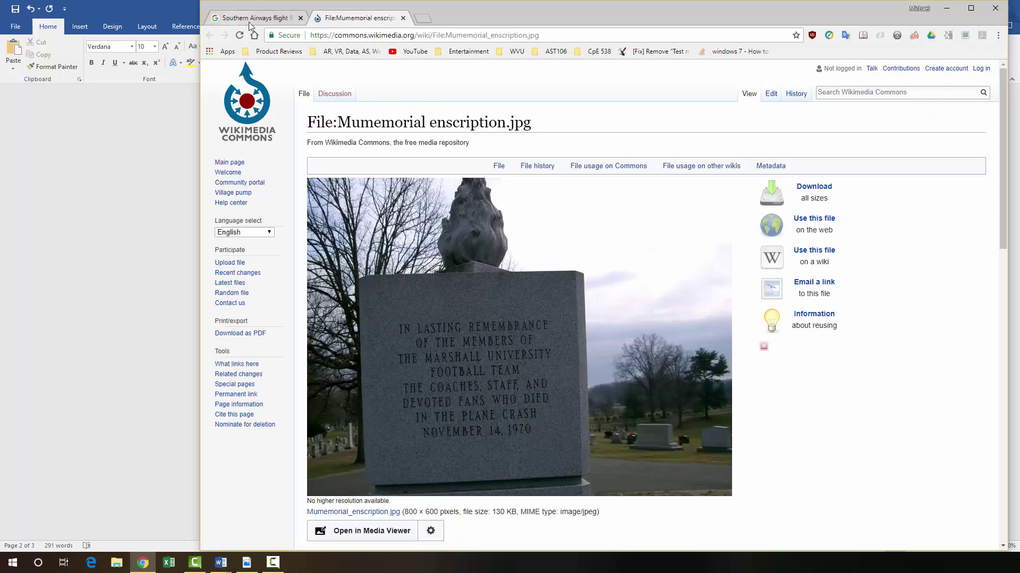
Copy the Google search phrase 'Southern Airways flight 932 crash'
click(403, 17)
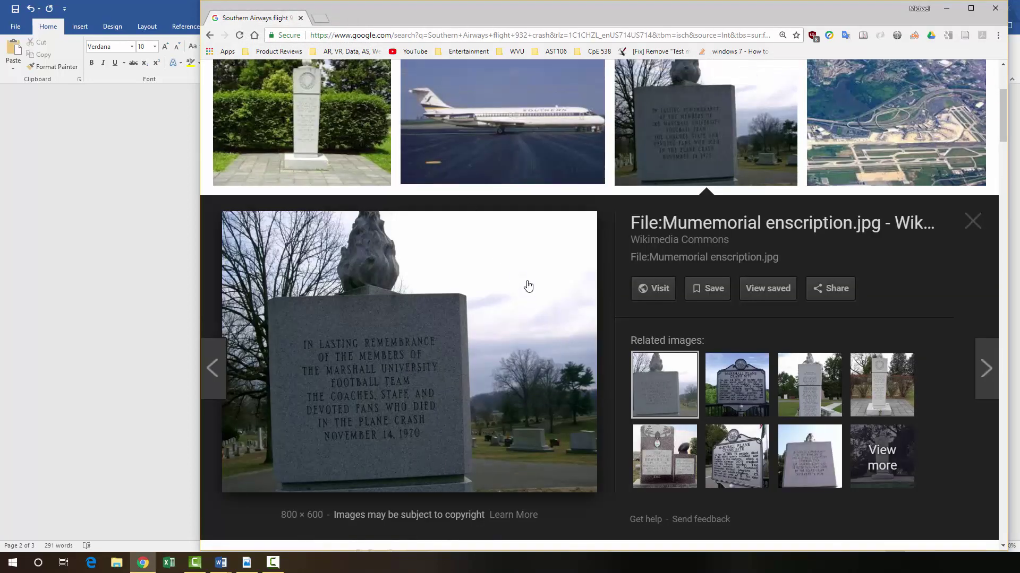
scroll(528, 286, up, 4)
click(543, 99)
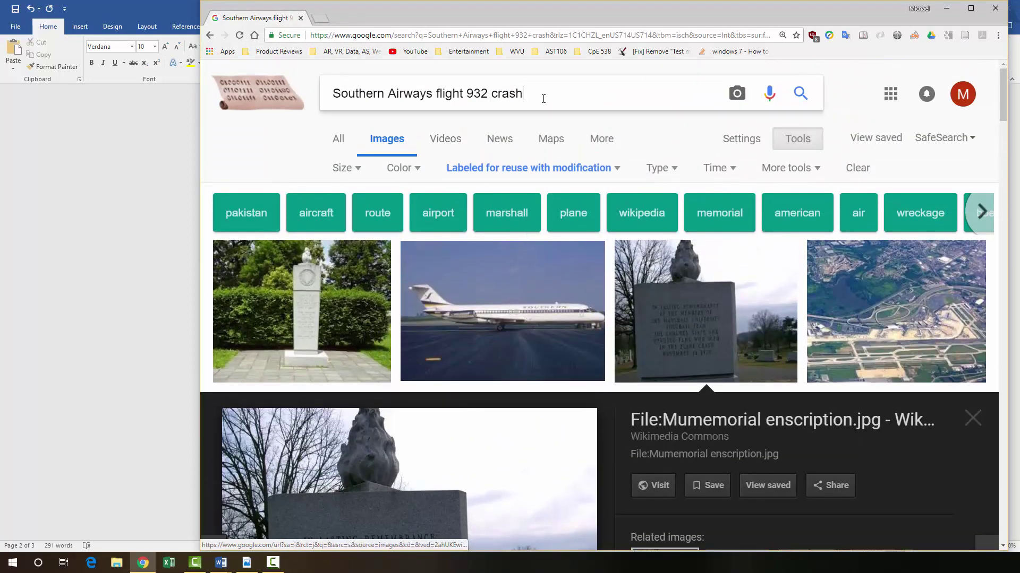
drag(544, 99, 329, 93)
right_click(370, 96)
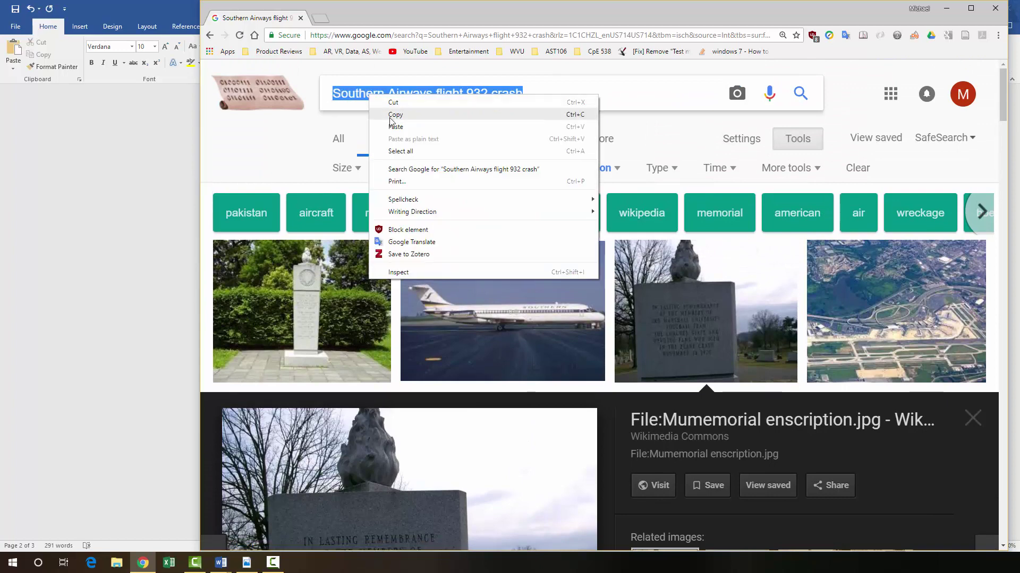
click(393, 115)
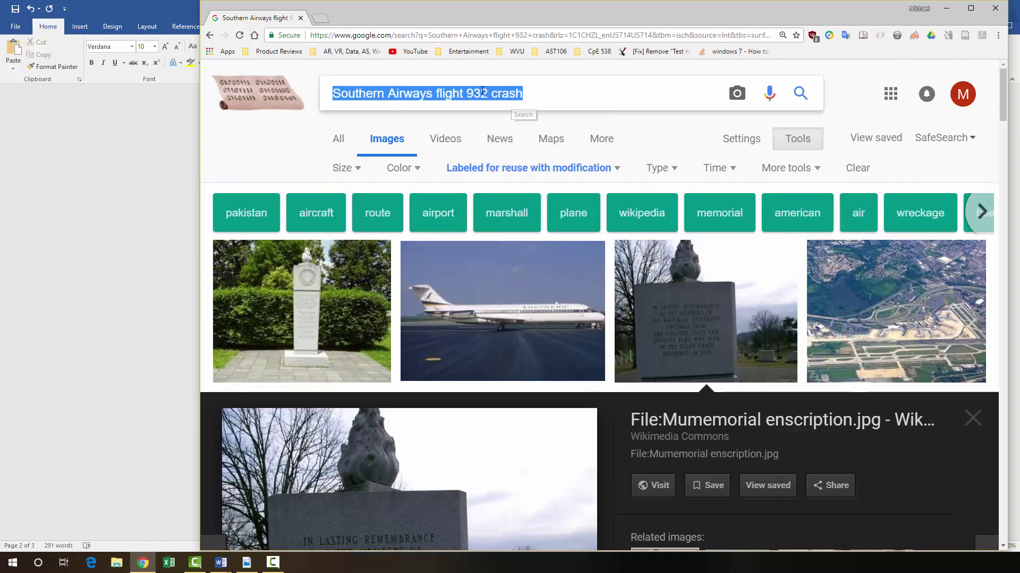
Paste the phrase into step 7's Search terms cell in Airplane.docx, then return to Google Images
click(155, 238)
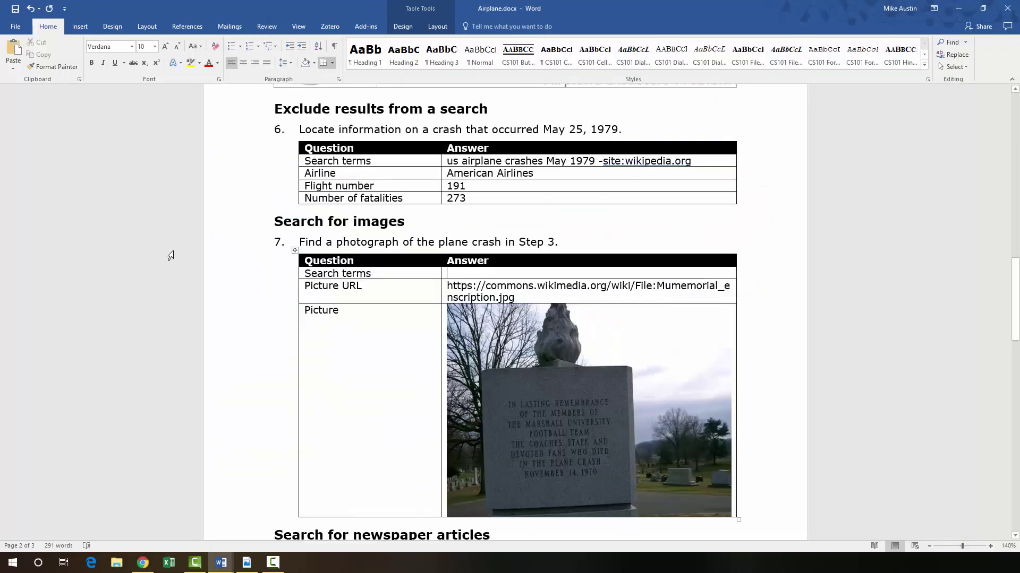
right_click(460, 272)
click(484, 320)
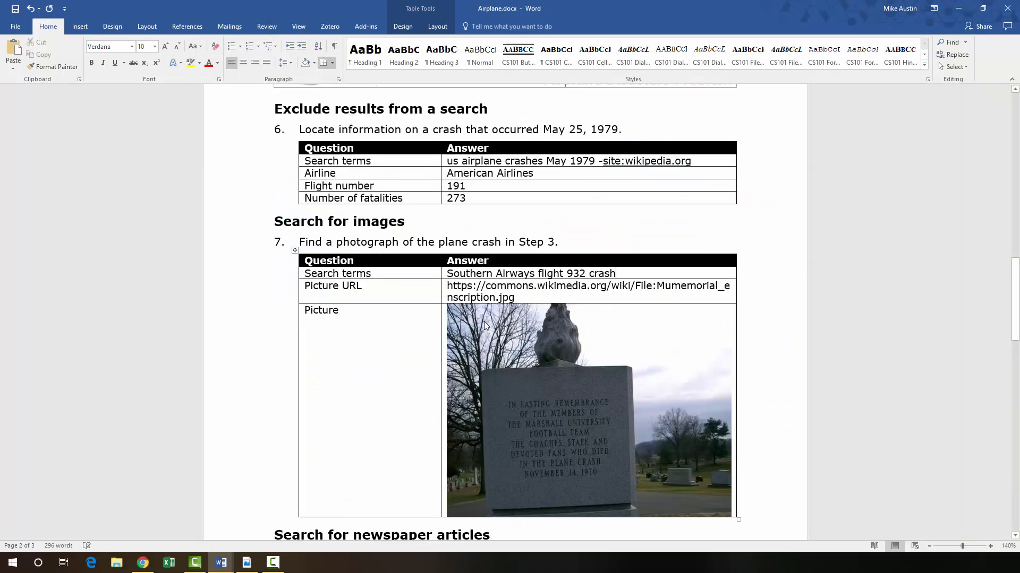
scroll(483, 320, down, 6)
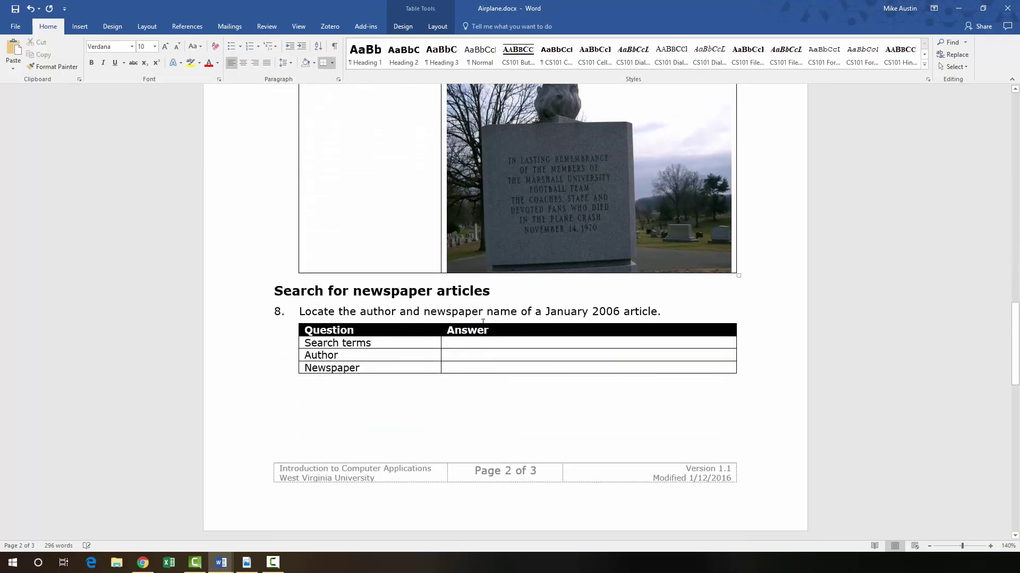
scroll(481, 323, down, 1)
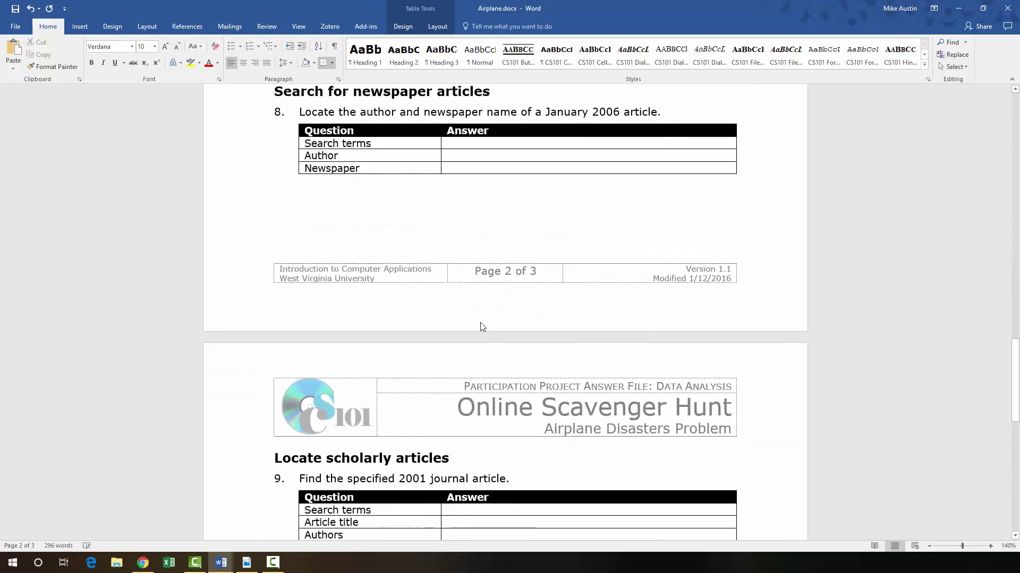
key(alt+Tab)
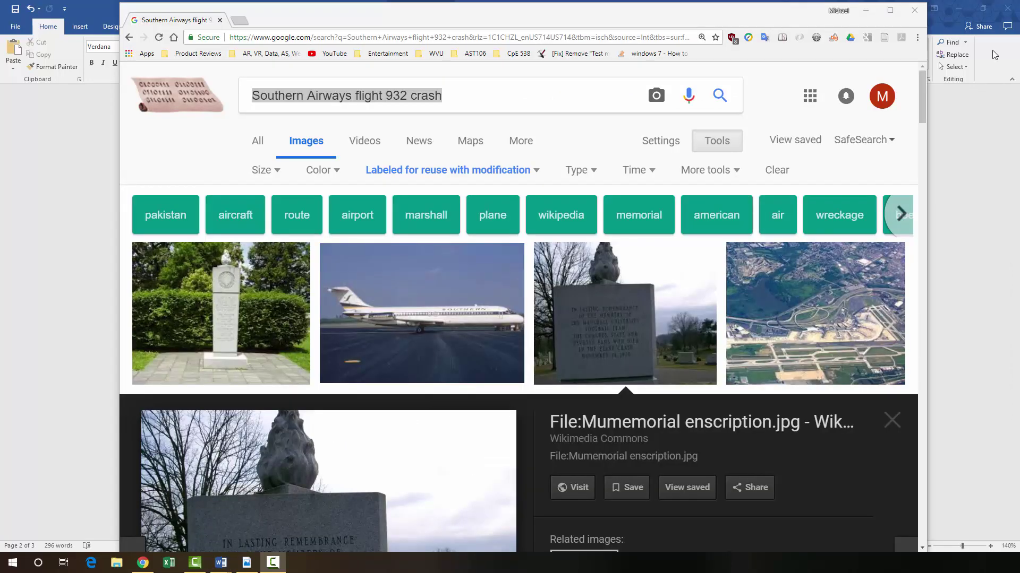
Follow step 8's research databases link in instructions.pdf to the WVU Libraries Databases page
click(865, 9)
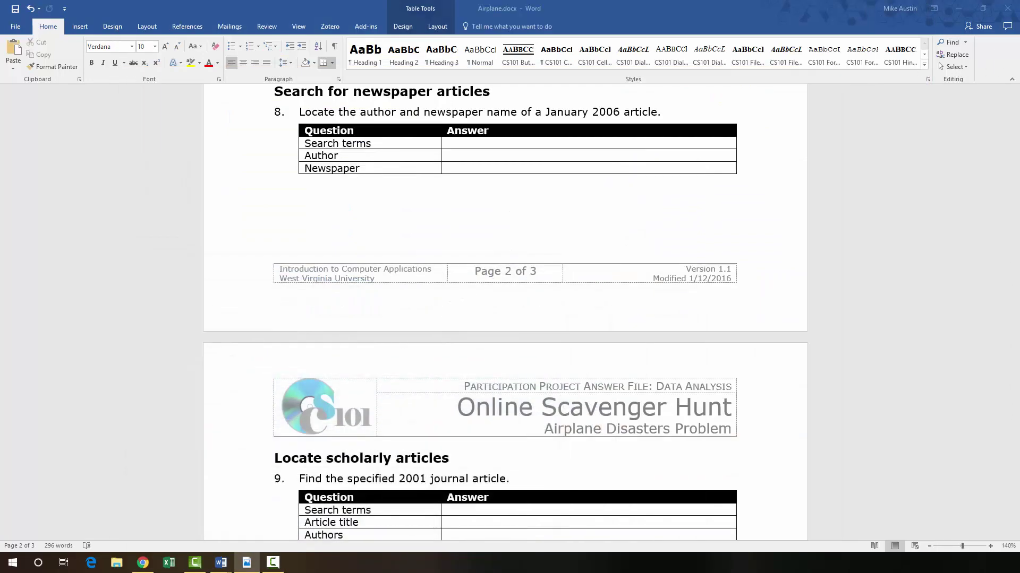
key(alt+Tab)
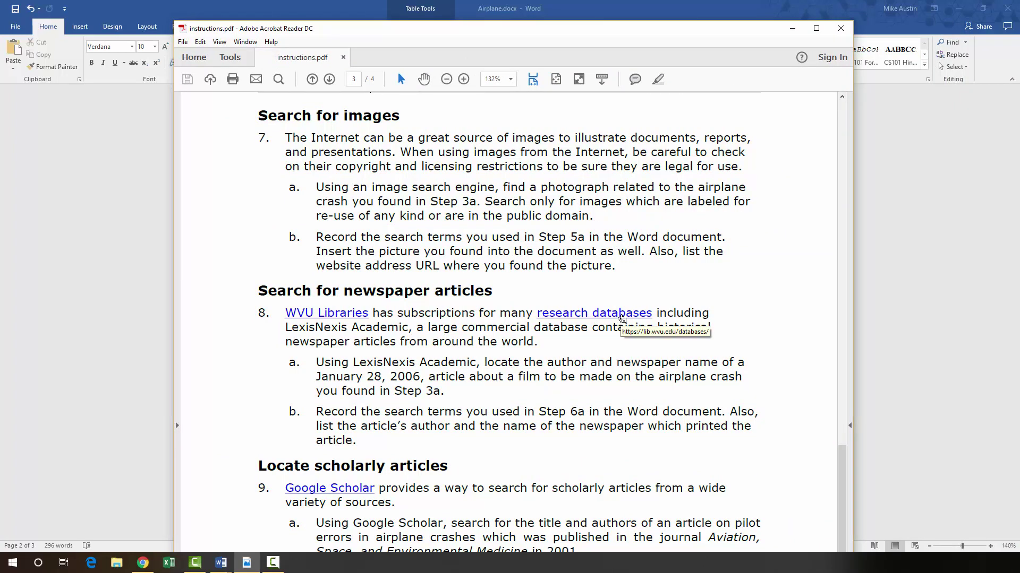
click(622, 318)
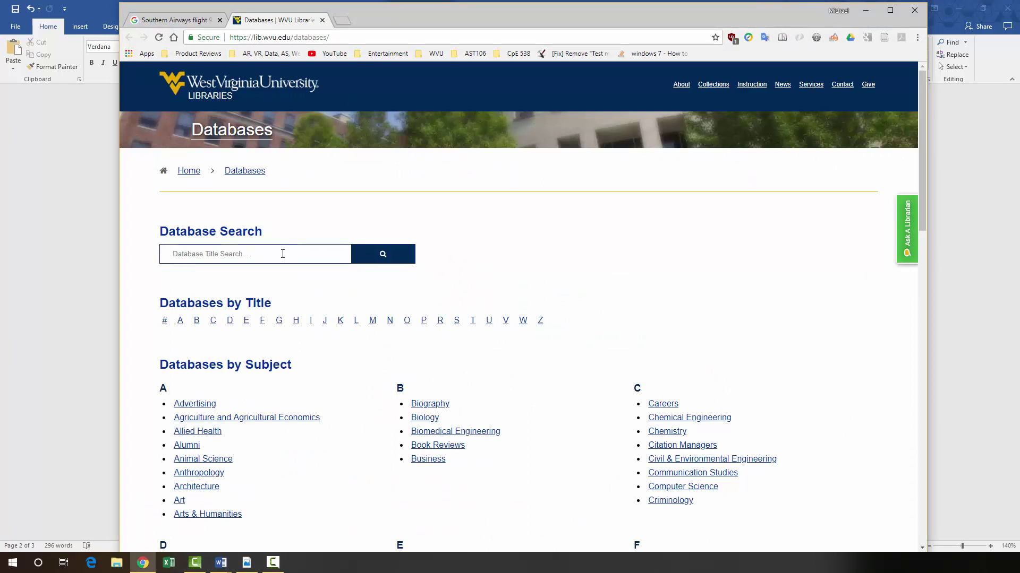
Search the database titles for 'Lexis' and choose Lexis Nexis Academic (now Nexis Uni)
text(LexisNex)
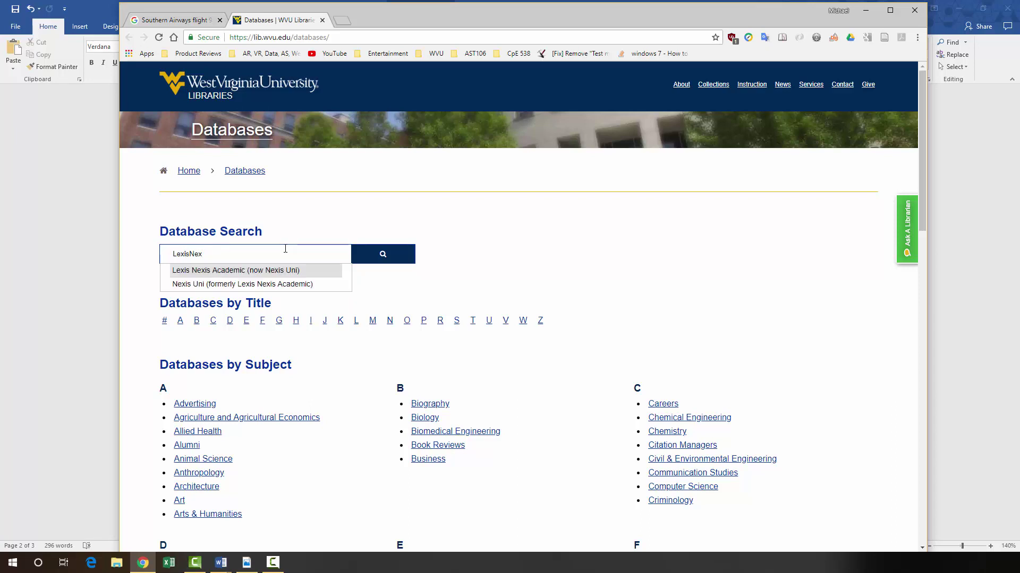
click(273, 273)
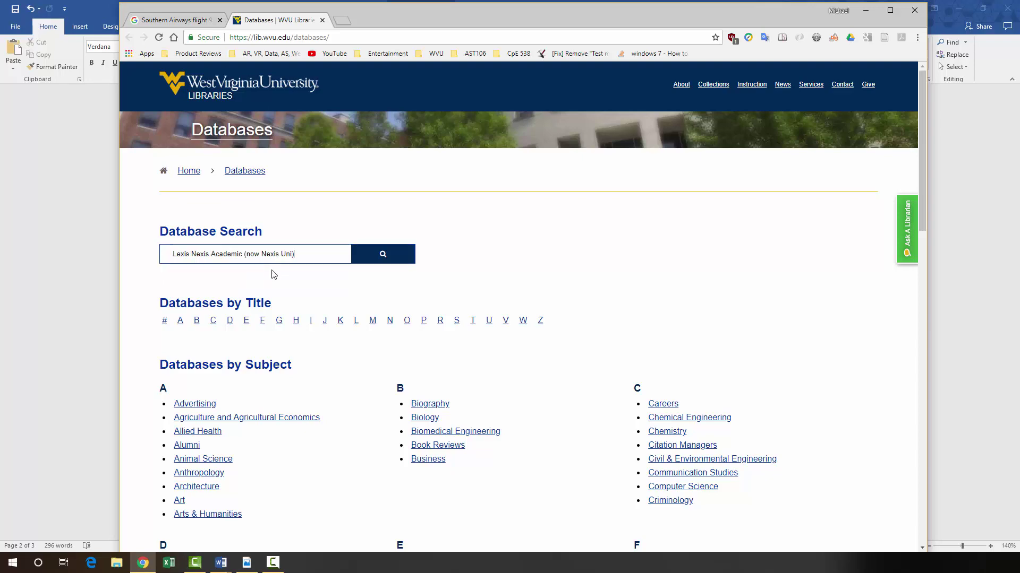
click(382, 257)
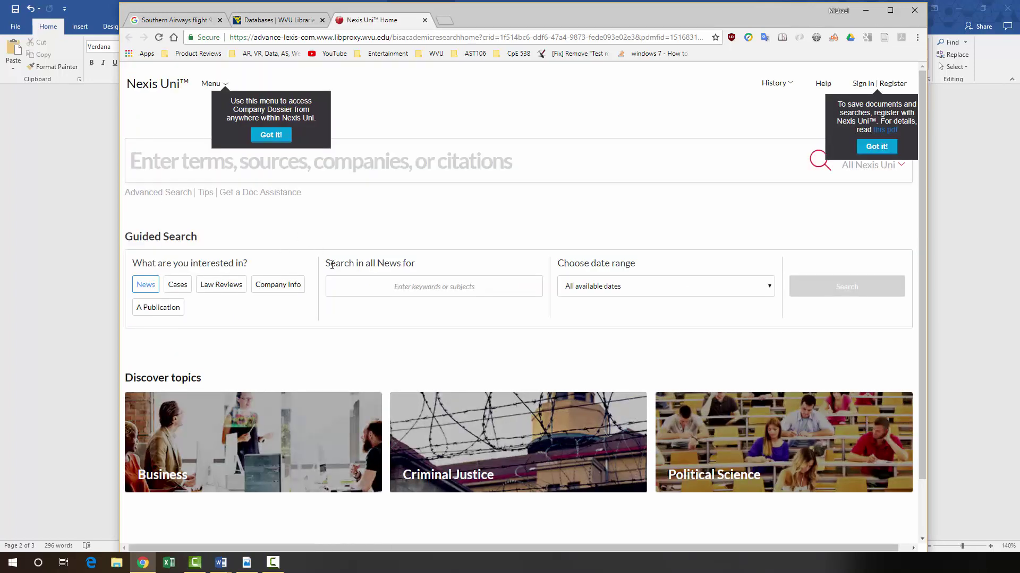
Search all News in Nexis Uni for '1970 Marshall football crash'
click(395, 298)
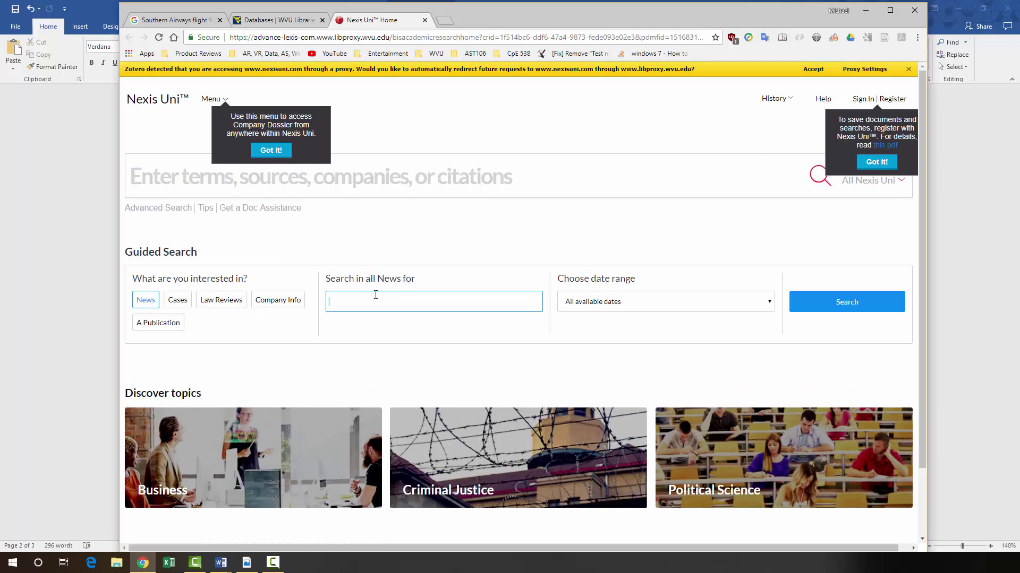
text(1970 Marshall football crash)
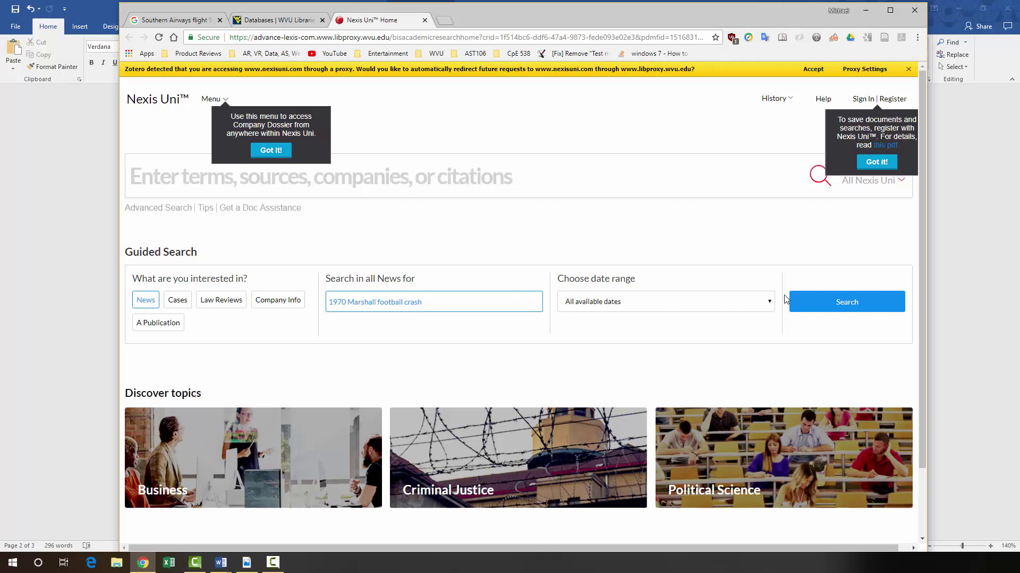
click(860, 302)
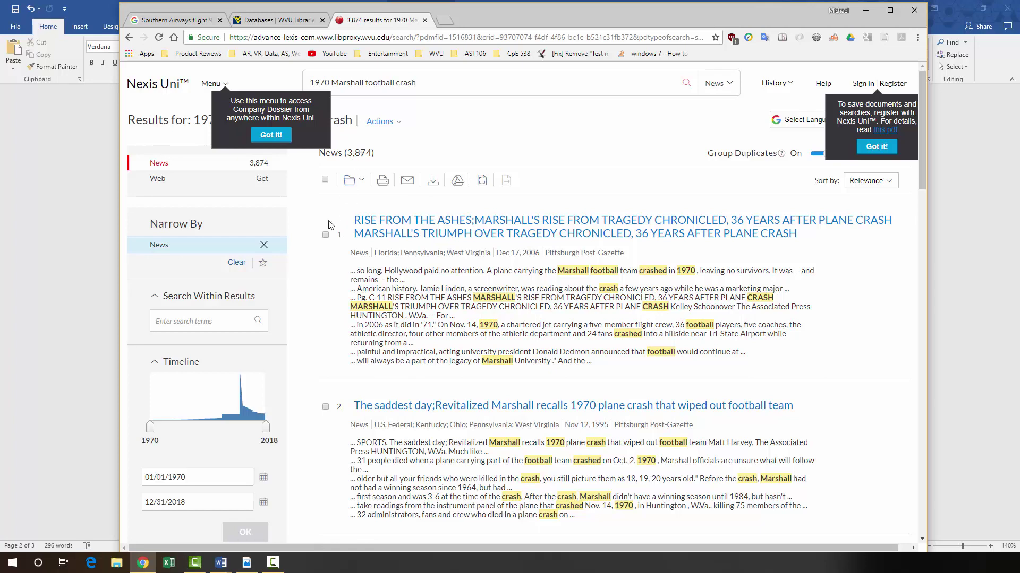
Set the Timeline start date to January 28, 2006
scroll(207, 473, down, 2)
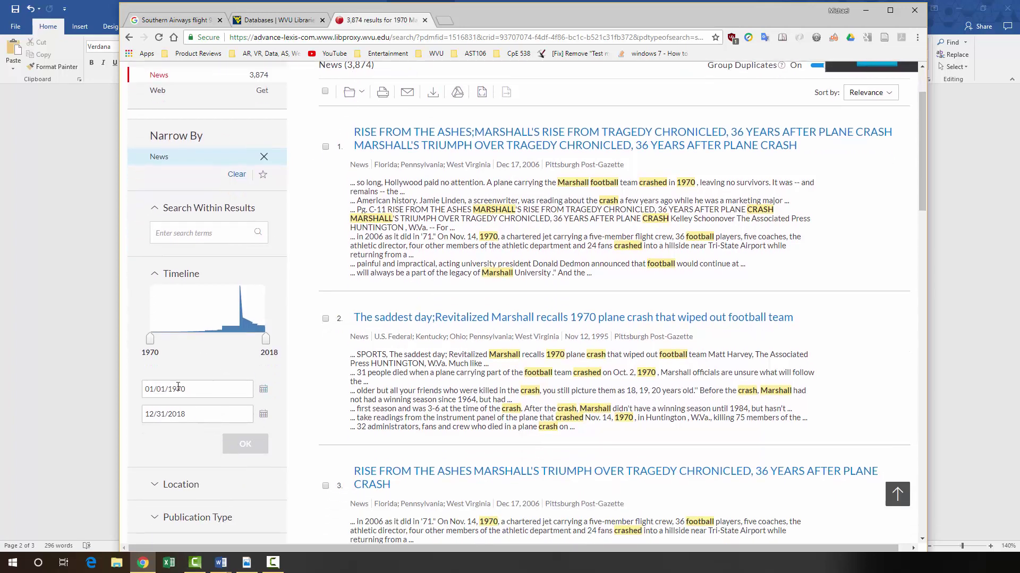
click(264, 391)
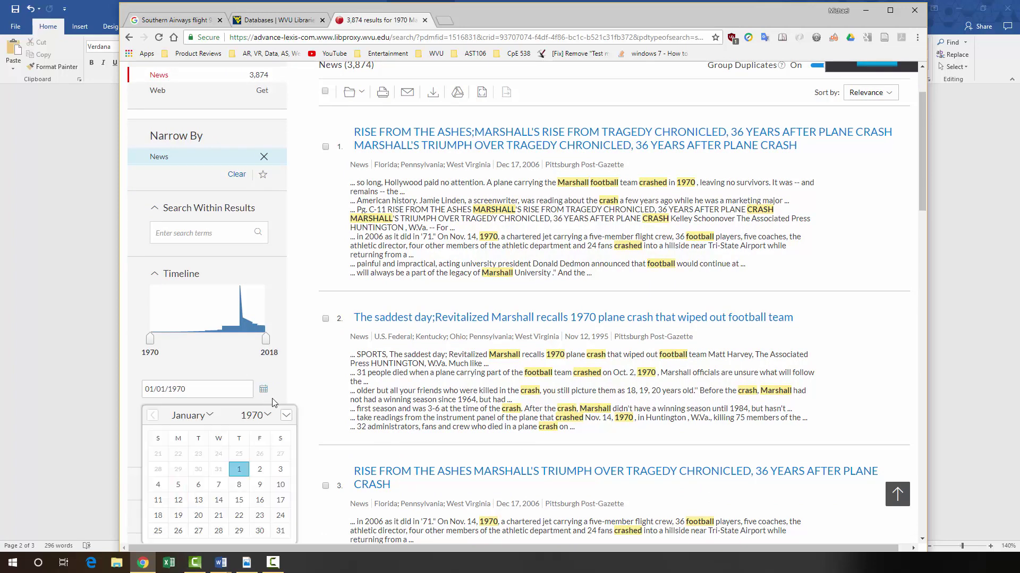
click(265, 416)
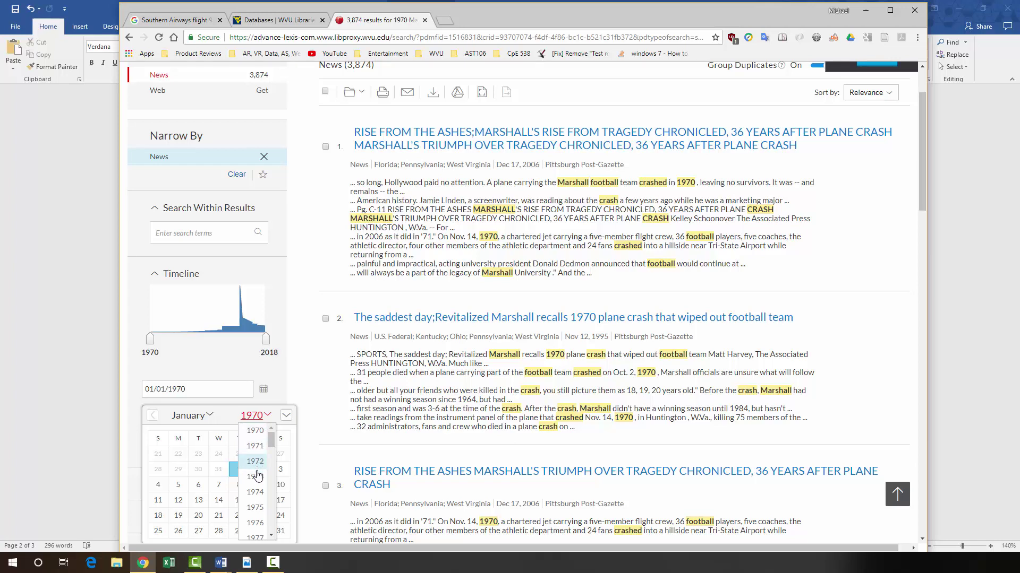
scroll(258, 481, down, 5)
scroll(258, 486, down, 5)
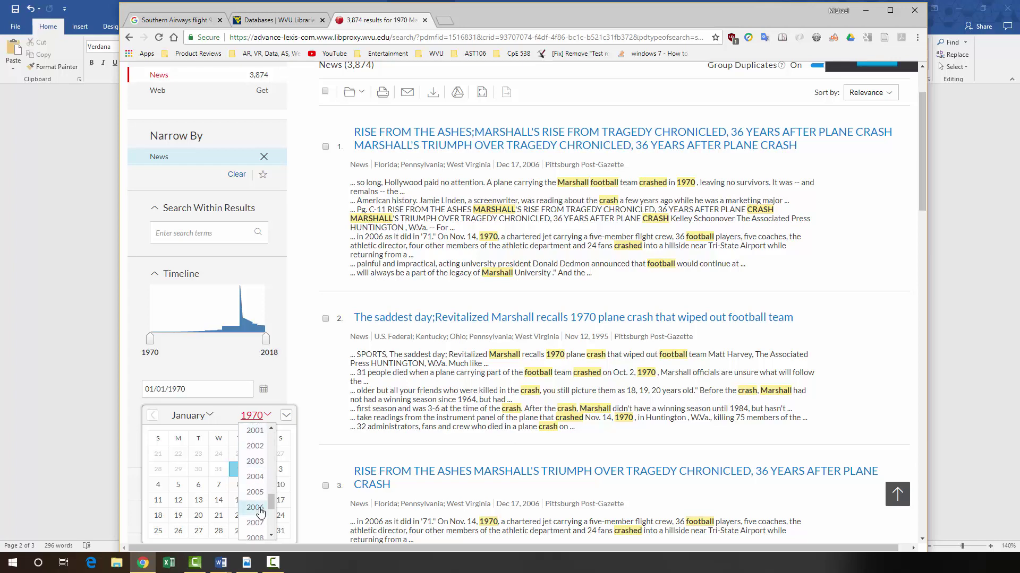
click(256, 507)
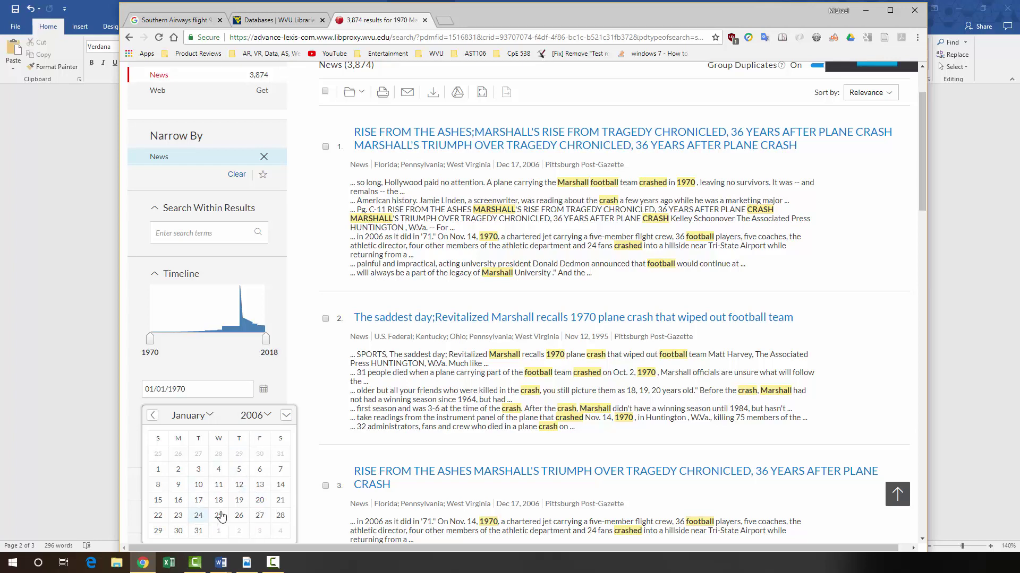
click(280, 516)
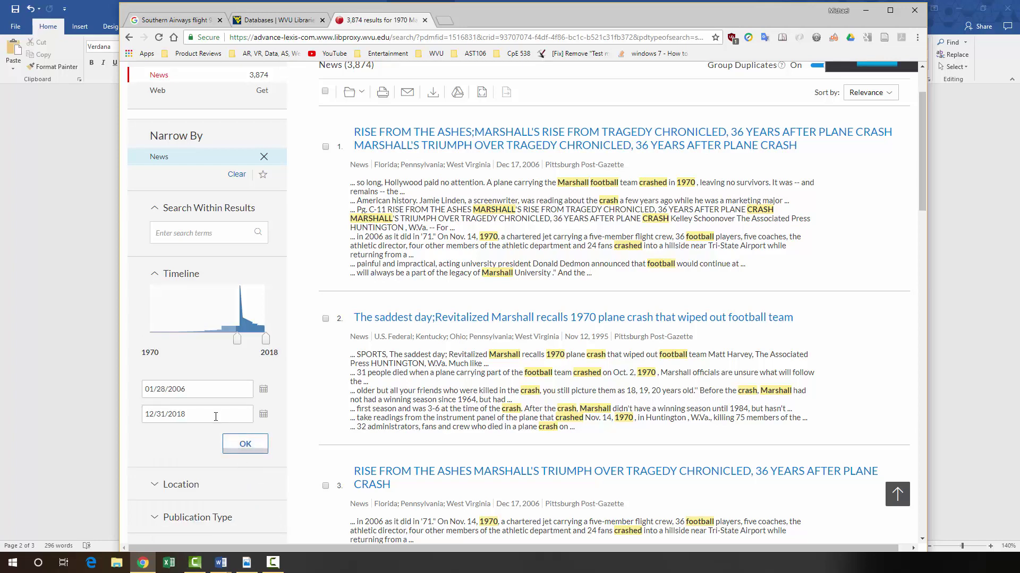
Set the Timeline end date to January 28, 2006 and apply the range
click(263, 415)
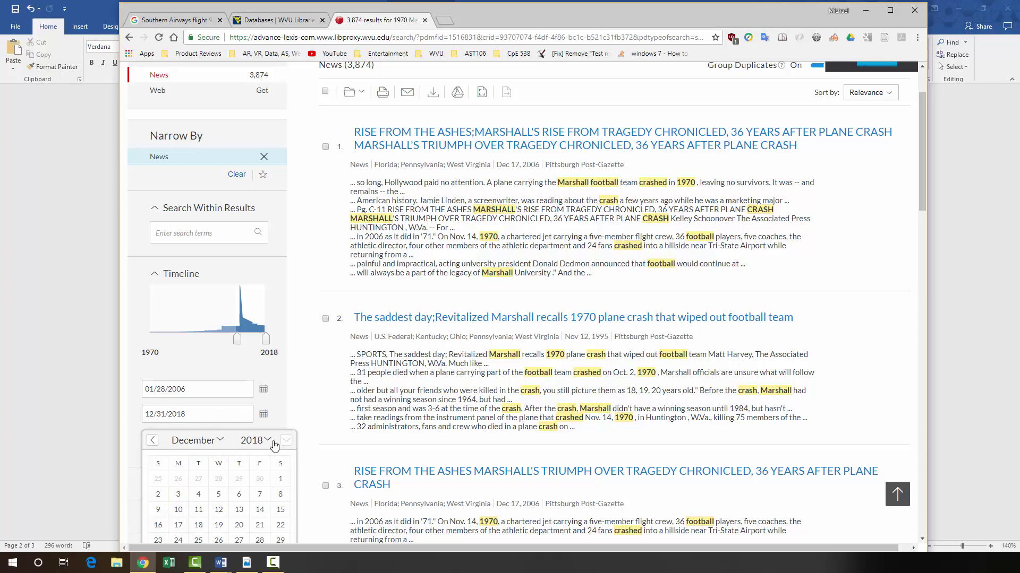
click(217, 445)
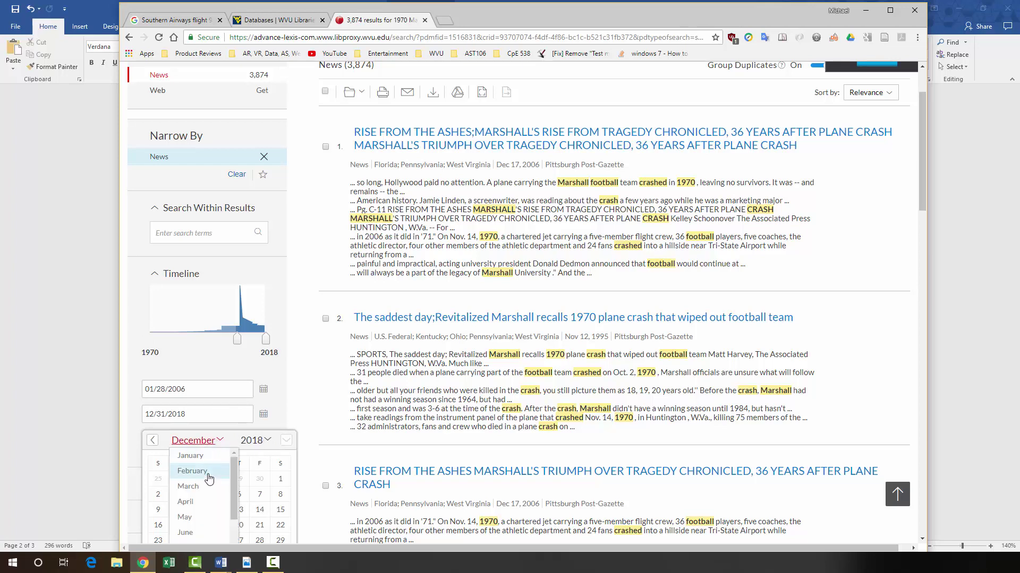
click(202, 456)
click(264, 441)
scroll(258, 467, down, 5)
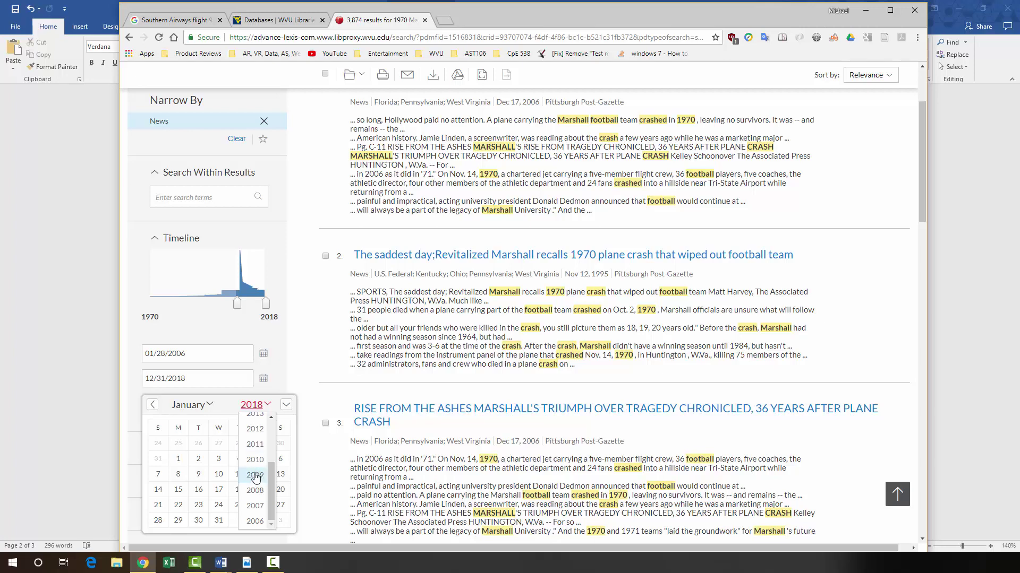
click(255, 521)
click(277, 507)
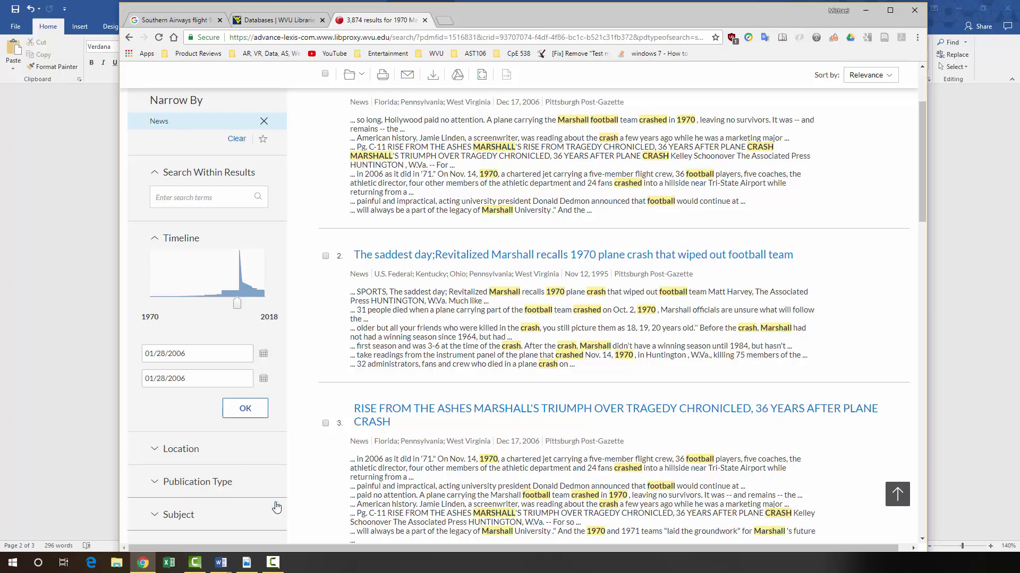
click(244, 410)
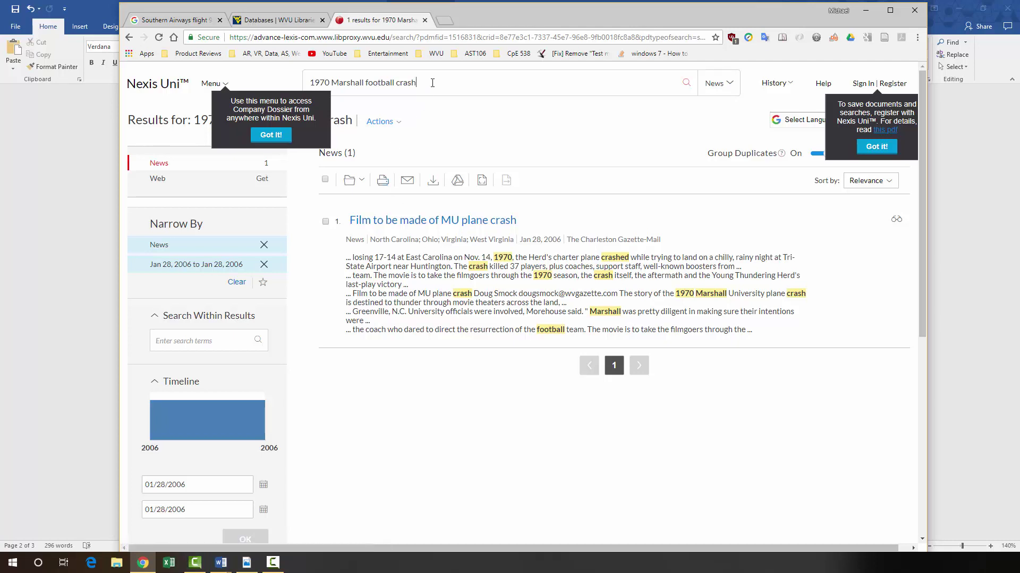
Copy the Nexis query '1970 Marshall football crash' into step 8's Search terms cell in Word
drag(420, 84, 249, 92)
right_click(353, 82)
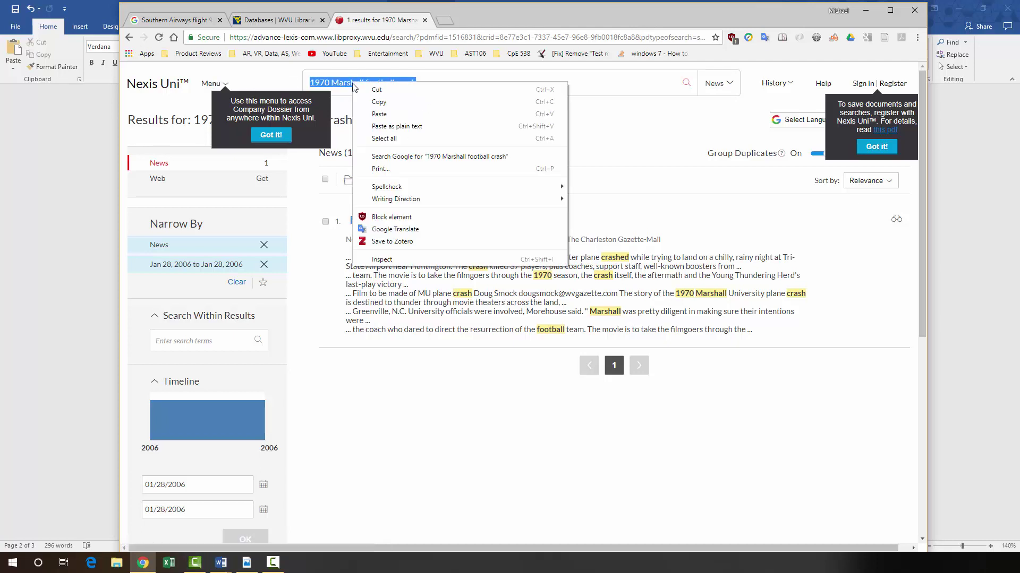
click(370, 105)
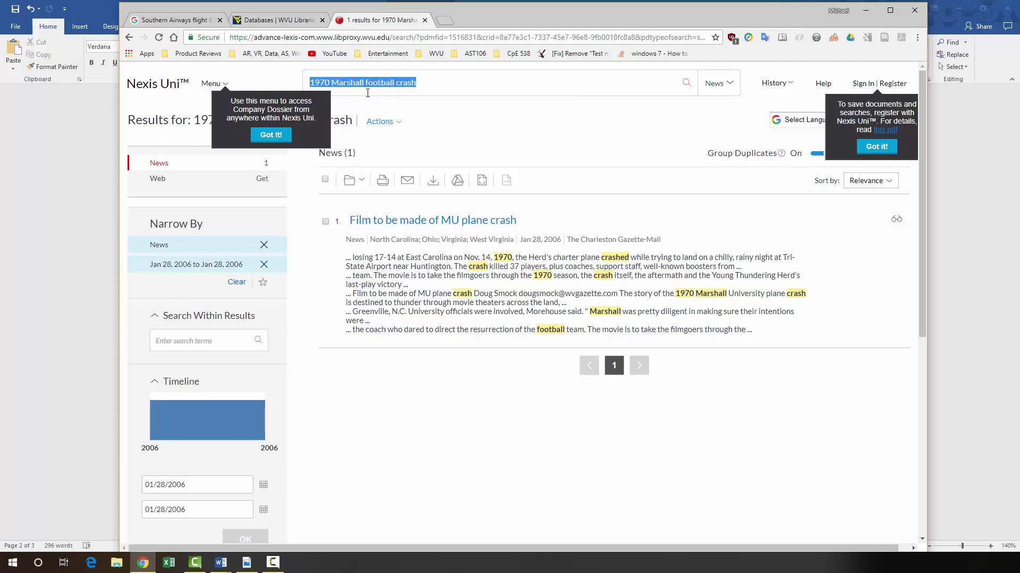
click(83, 214)
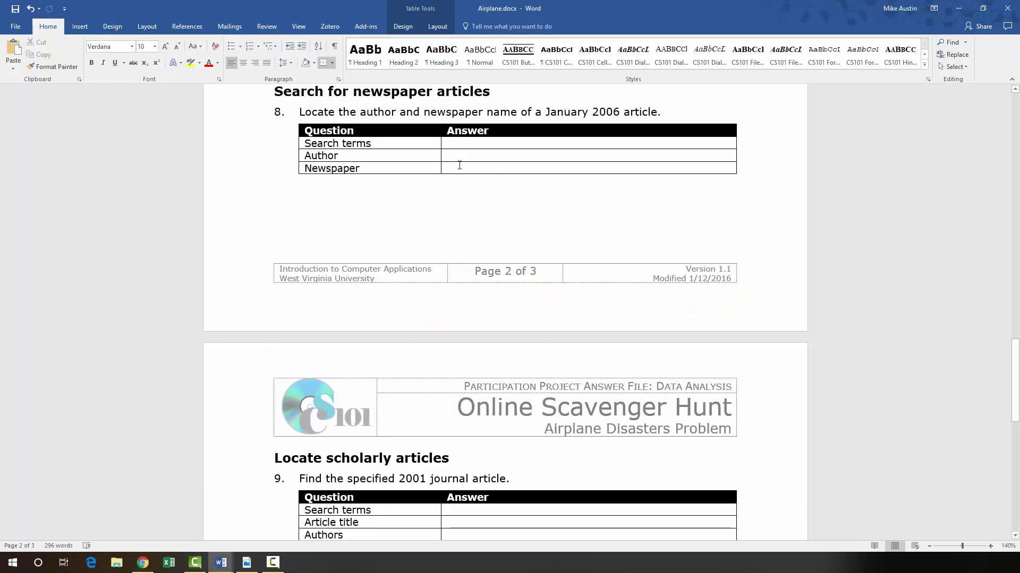
right_click(464, 146)
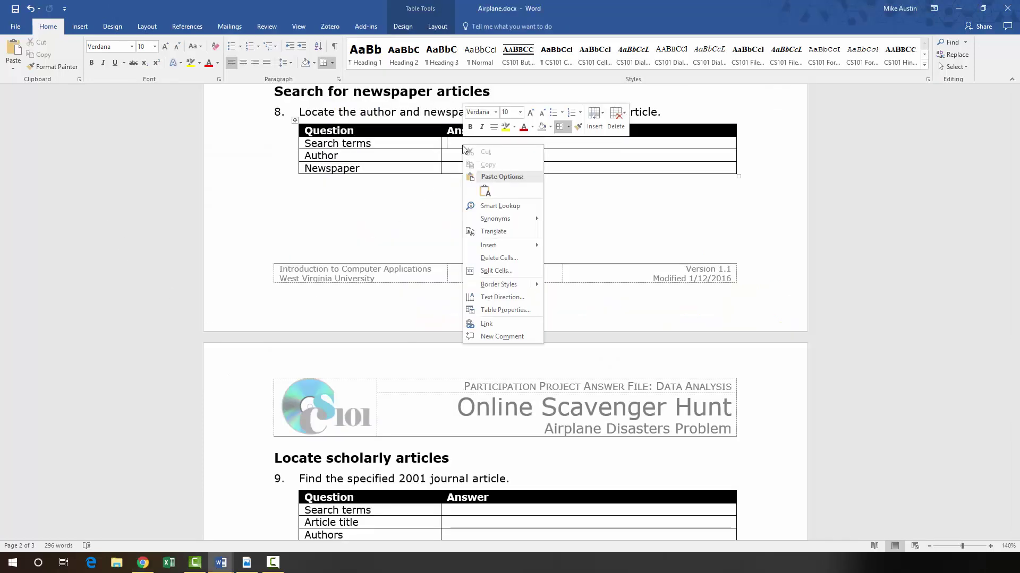
click(487, 188)
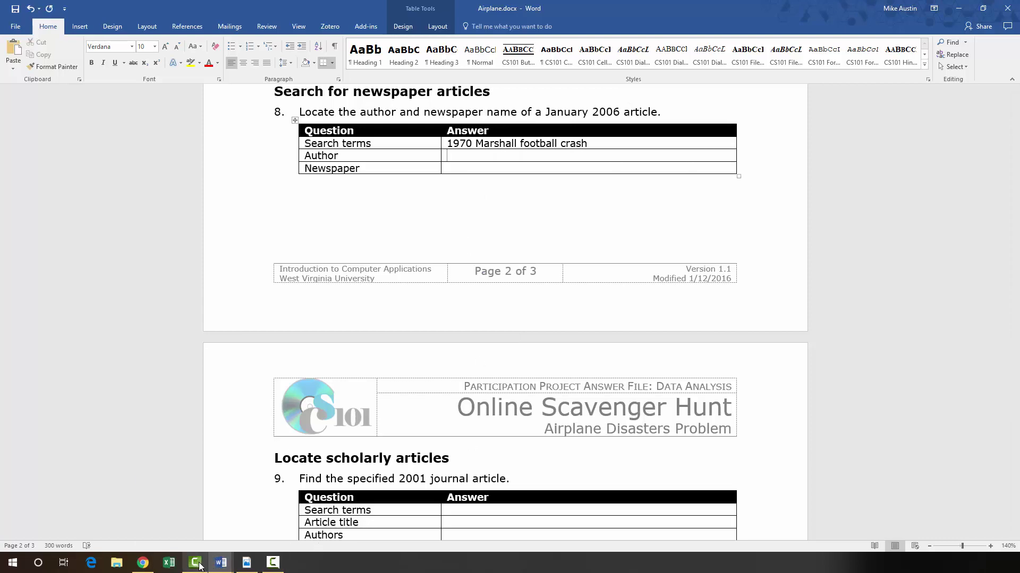
Open the 'Film to be made of MU plane crash' article and copy its byline author's name
click(144, 555)
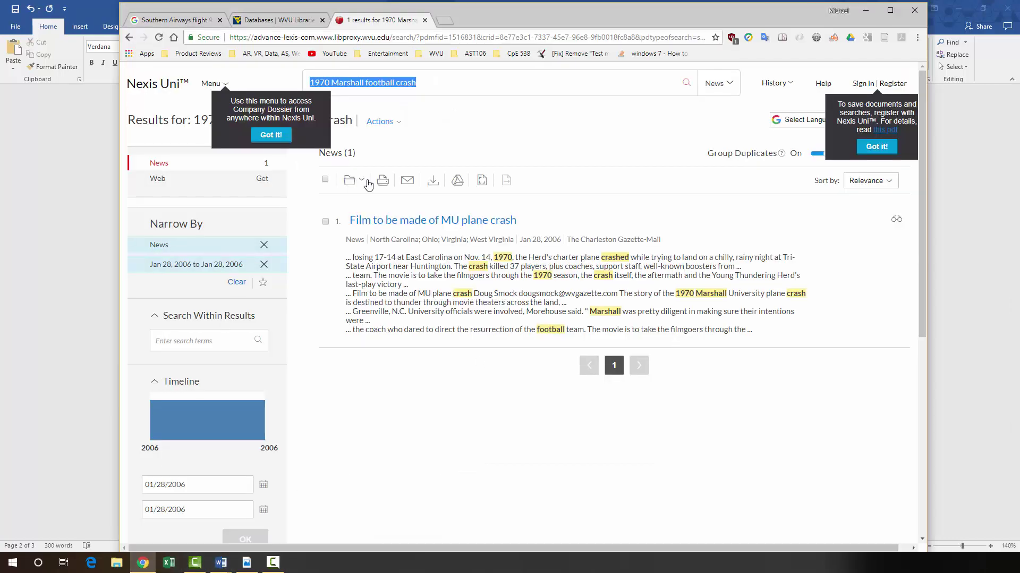
click(450, 221)
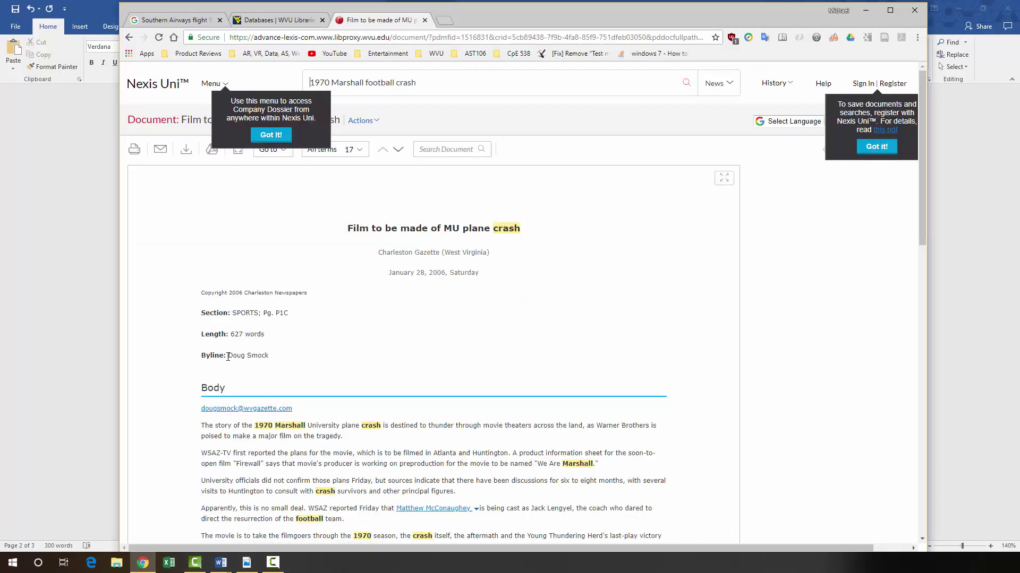
drag(230, 356, 247, 356)
right_click(268, 357)
key(Escape)
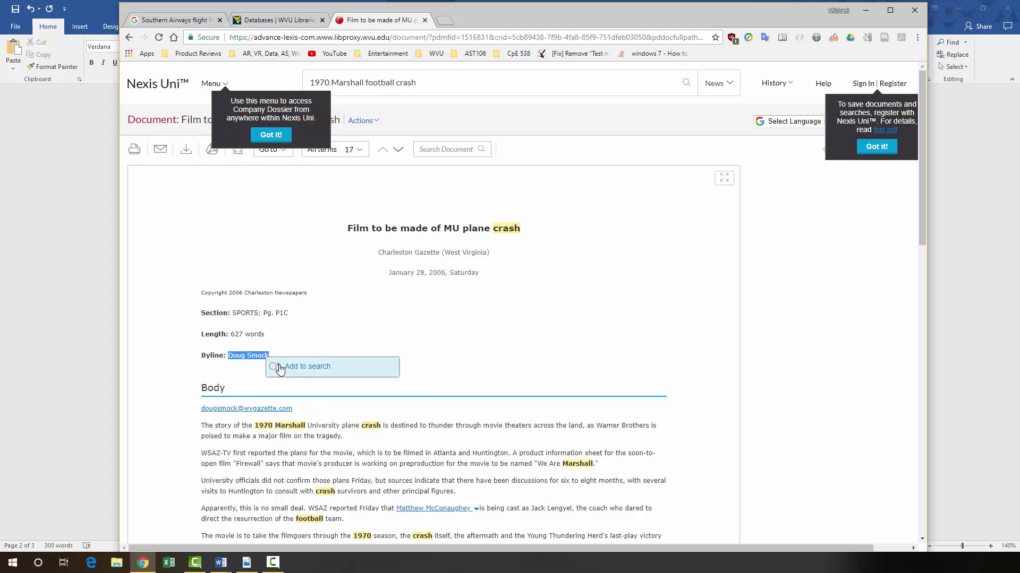
click(33, 297)
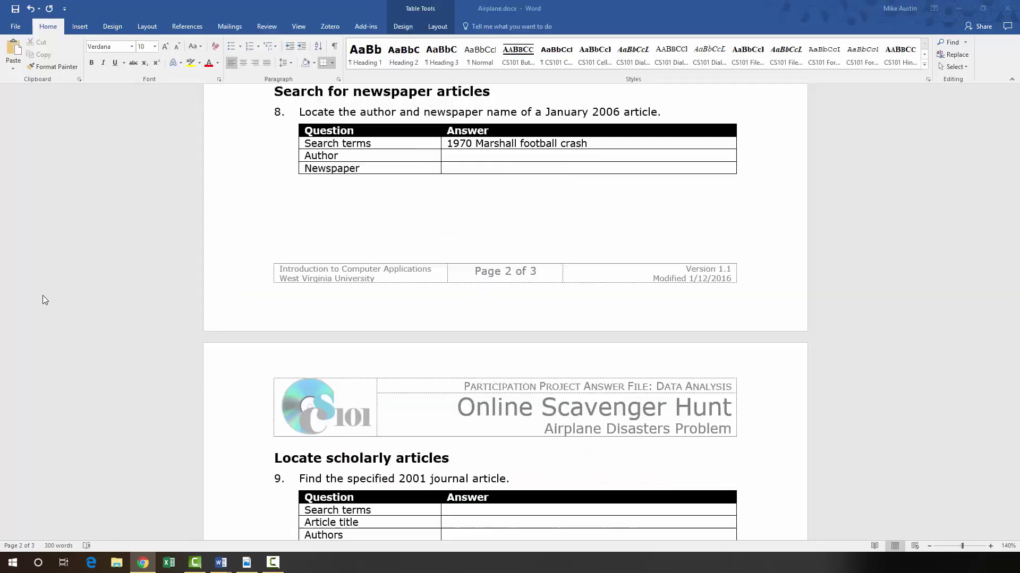
Paste the byline author into step 8's Author cell and enter Charleston Gazette as the Newspaper
right_click(450, 157)
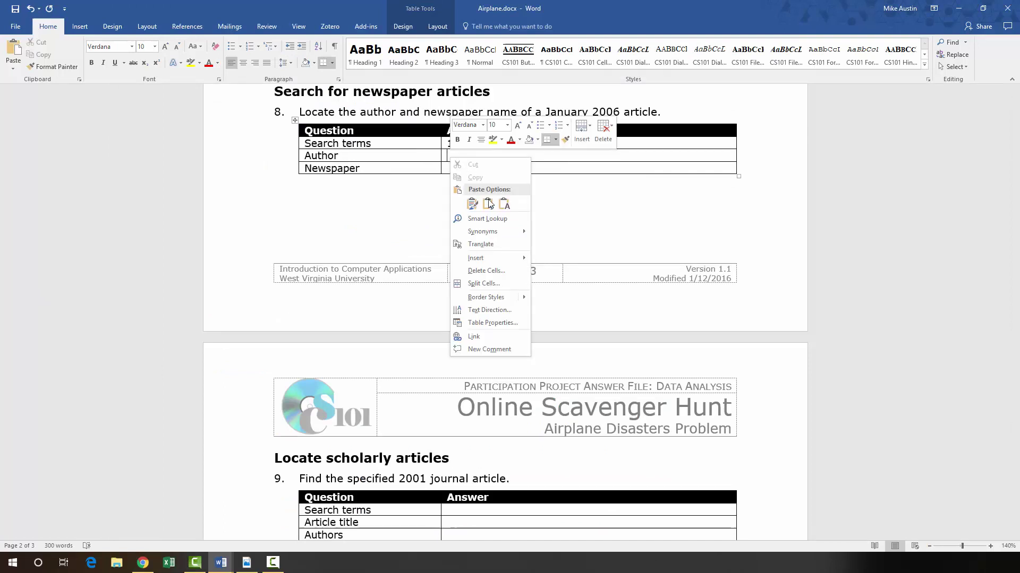
click(497, 202)
click(470, 169)
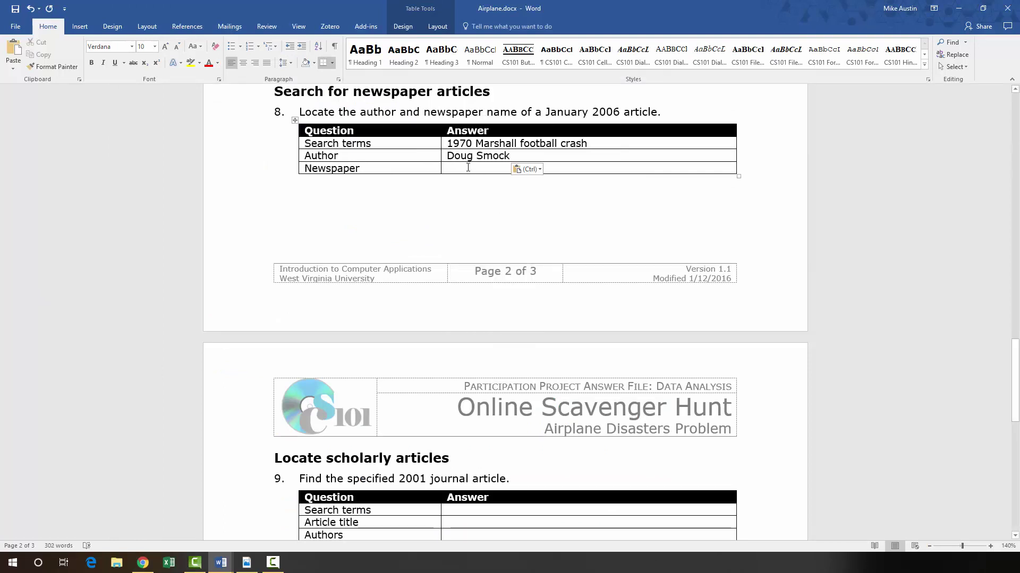
text(Charlest)
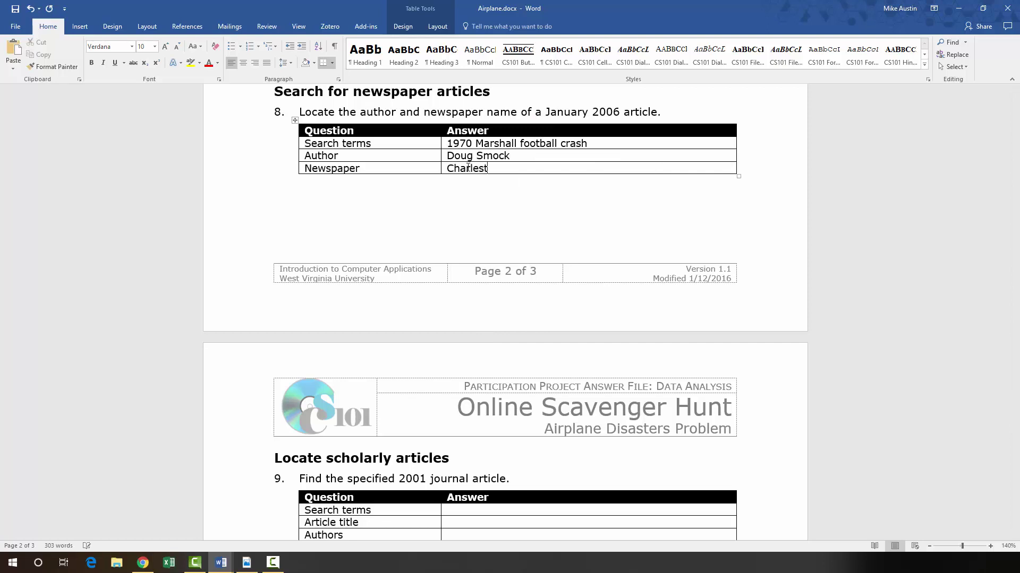
text(on Gazette)
scroll(449, 299, down, 2)
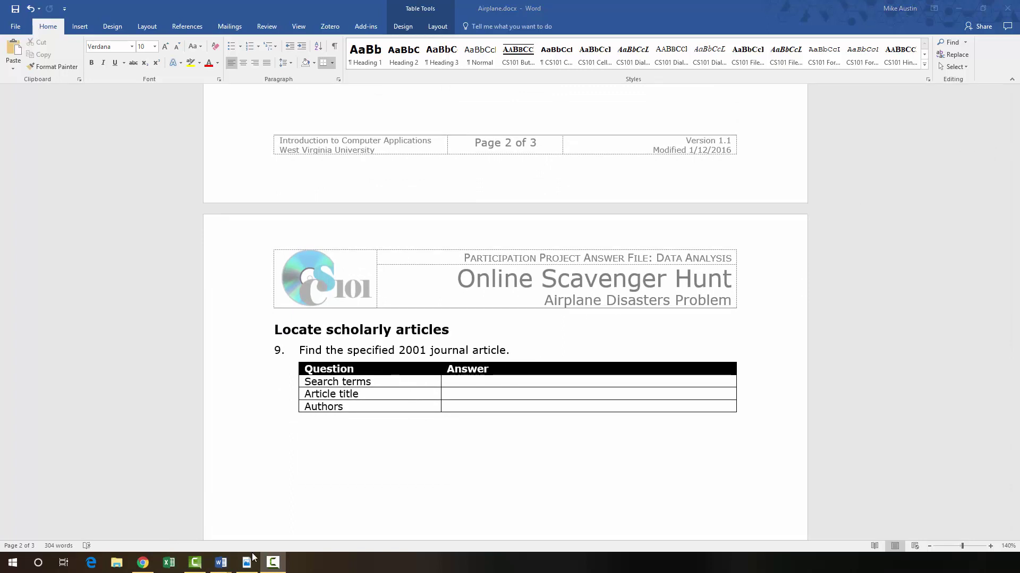
Open Google Scholar from the link in instructions.pdf
click(243, 567)
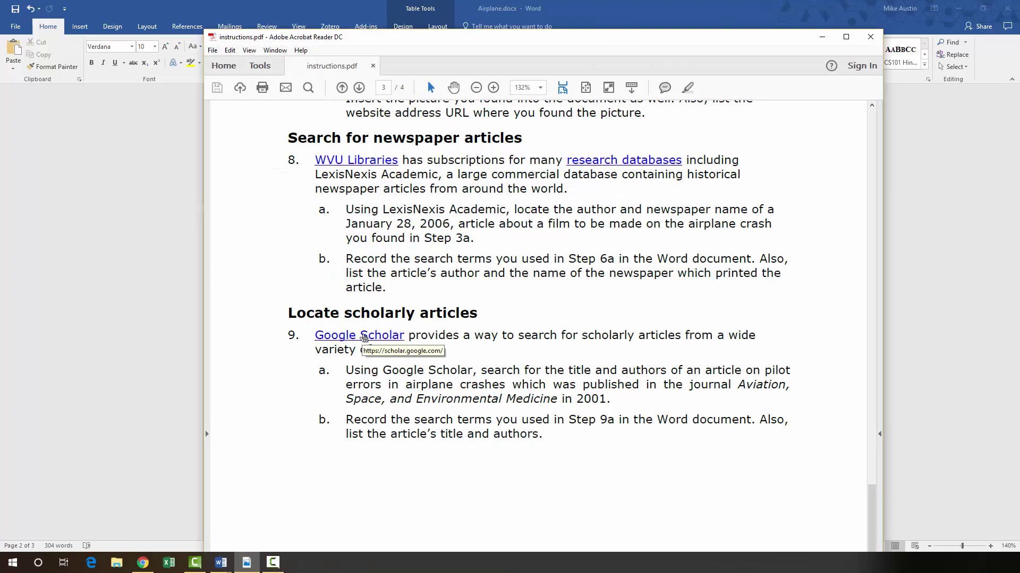
click(364, 336)
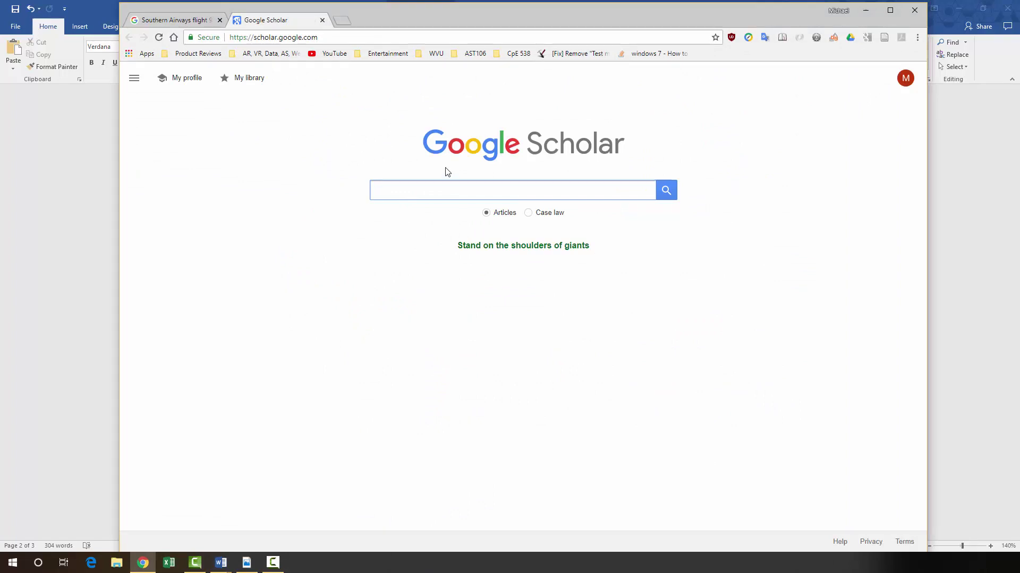
mouse_move(221, 562)
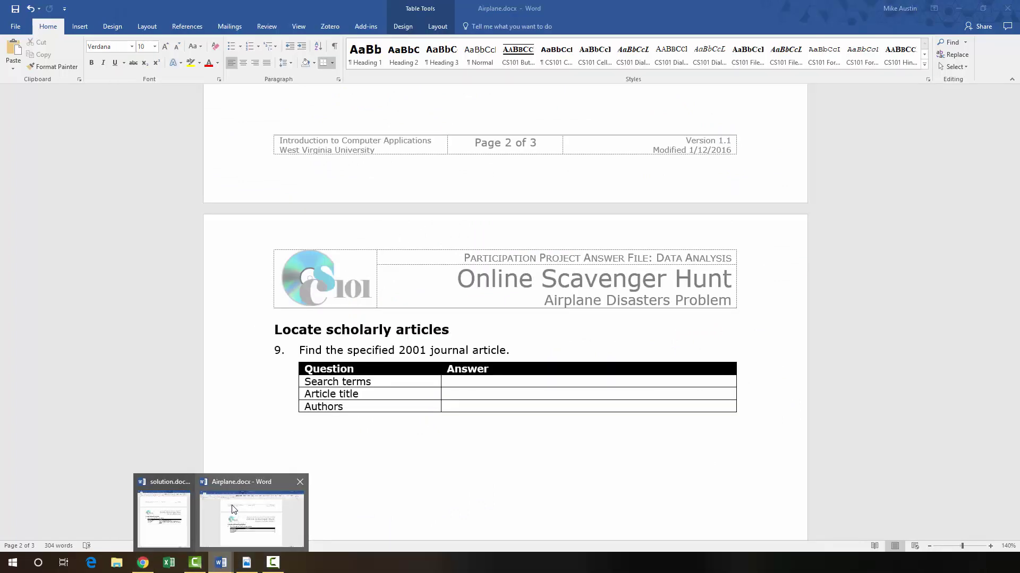
click(232, 509)
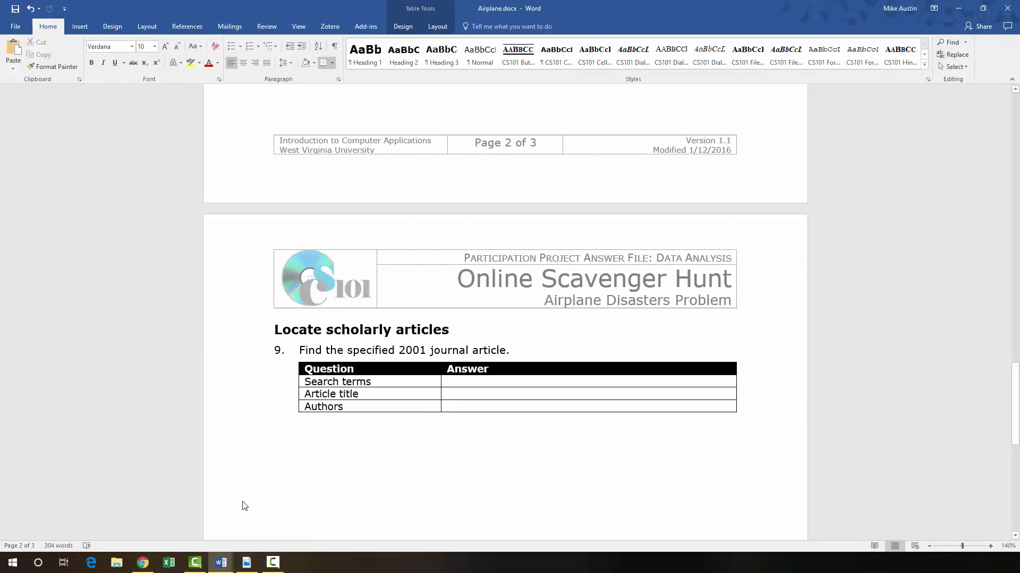
click(247, 563)
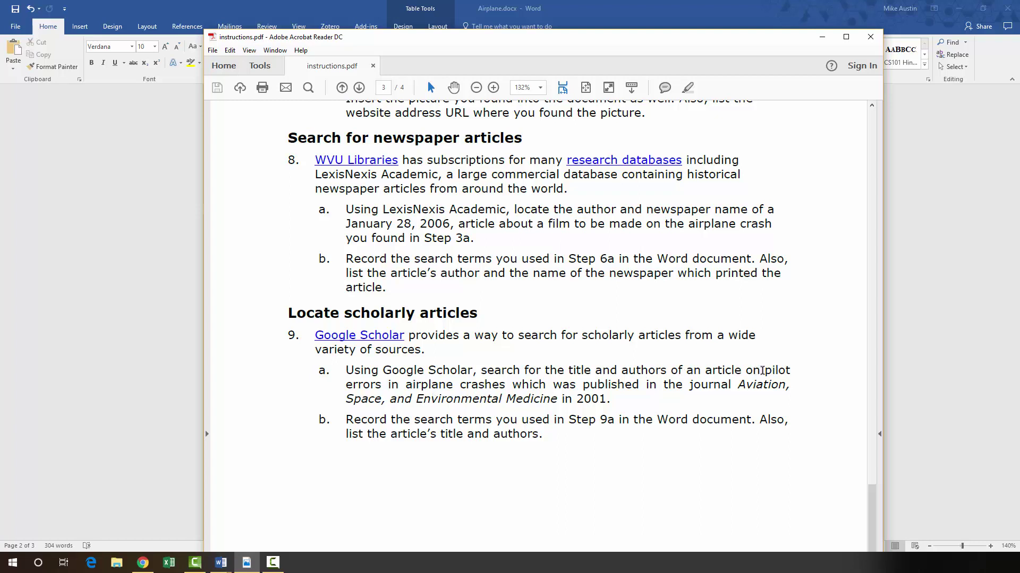
Copy the step 9a topic 'pilot errors in airplane crashes' from the PDF
drag(765, 371, 506, 390)
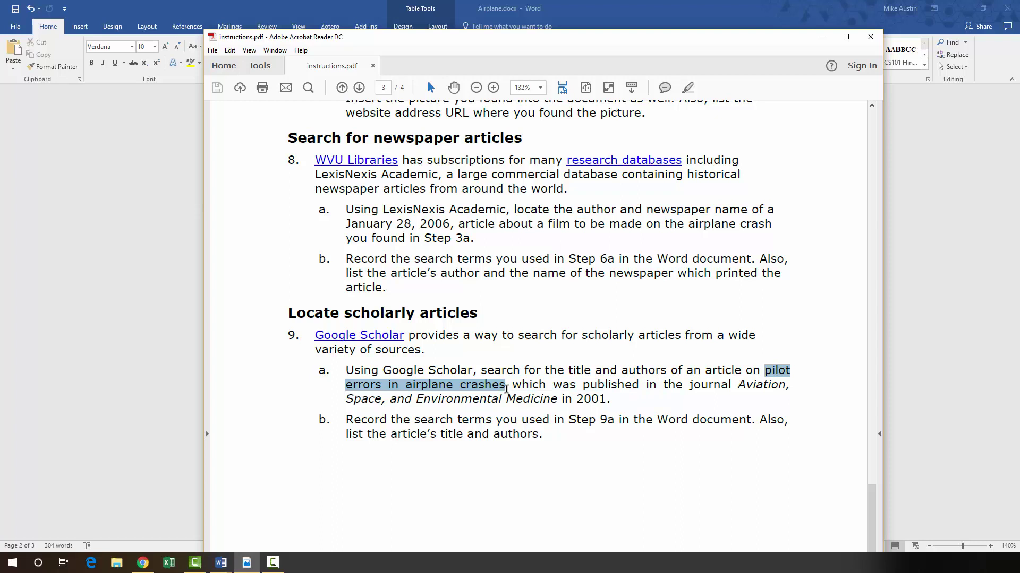
right_click(505, 390)
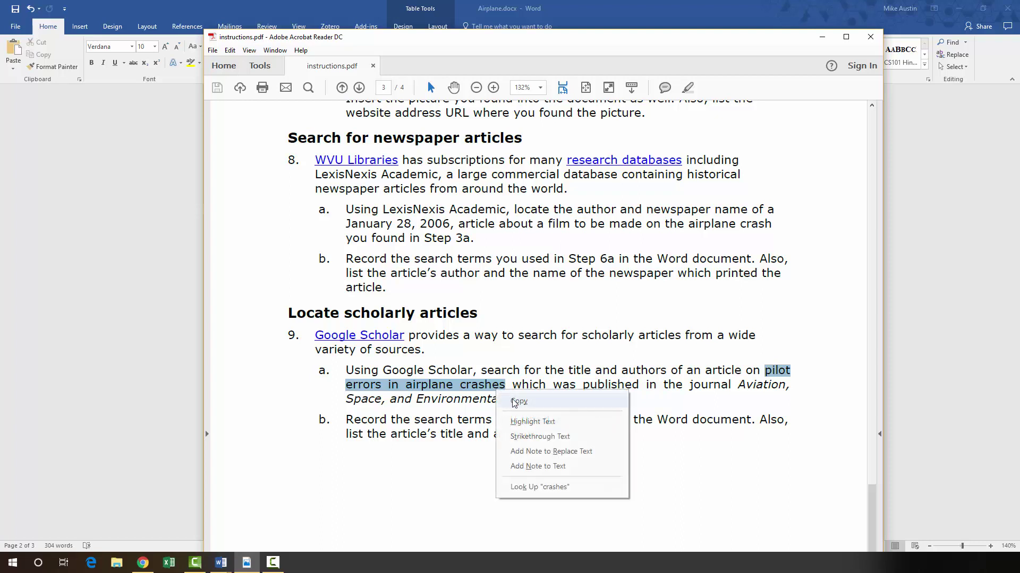
click(518, 402)
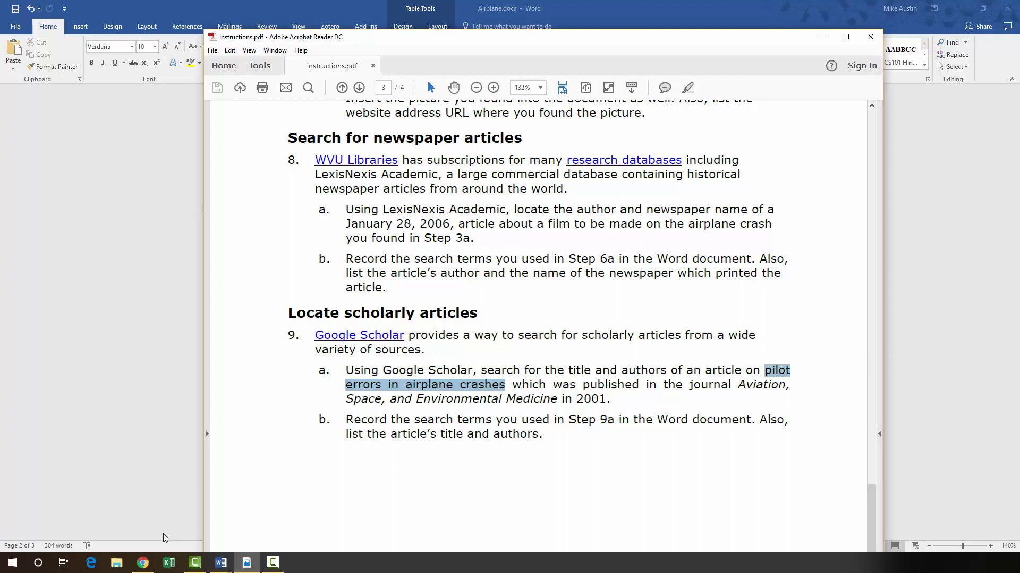
click(142, 562)
Search Google Scholar for 'pilot errors in airplane crashes'
click(402, 191)
right_click(402, 193)
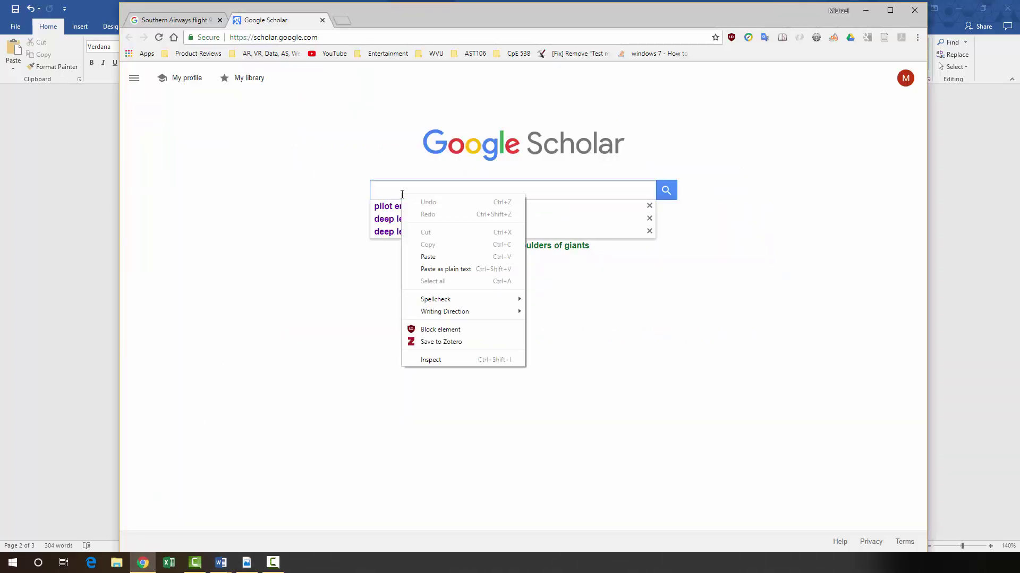
click(402, 257)
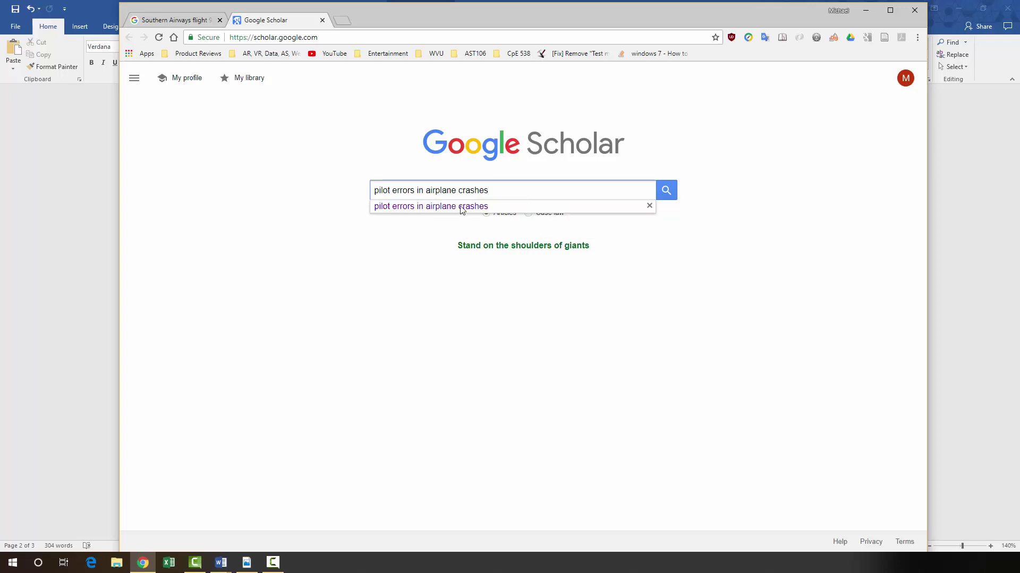
click(665, 194)
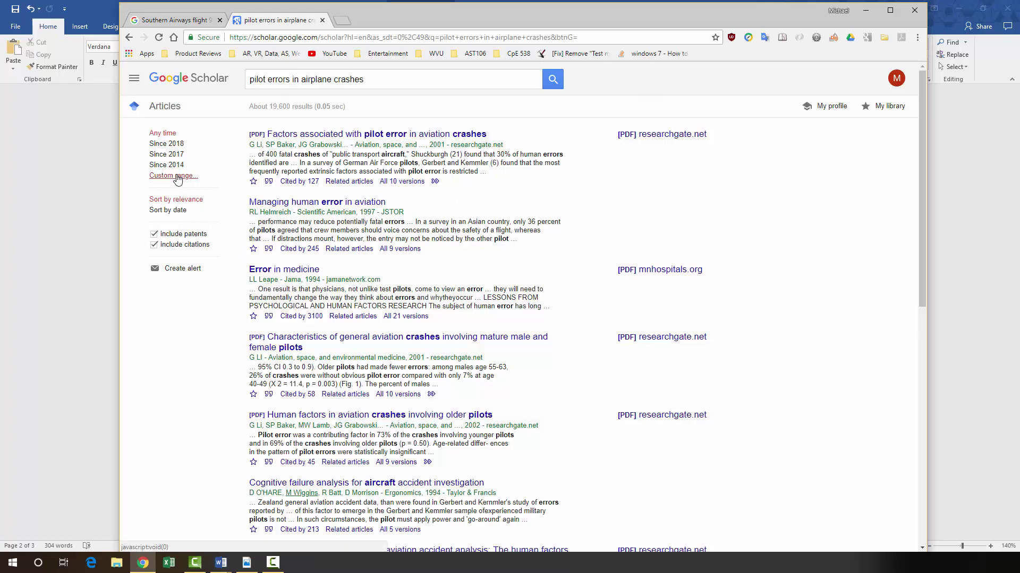
Set a custom year range of 2001 to 2001 and rerun the search
click(177, 180)
click(169, 187)
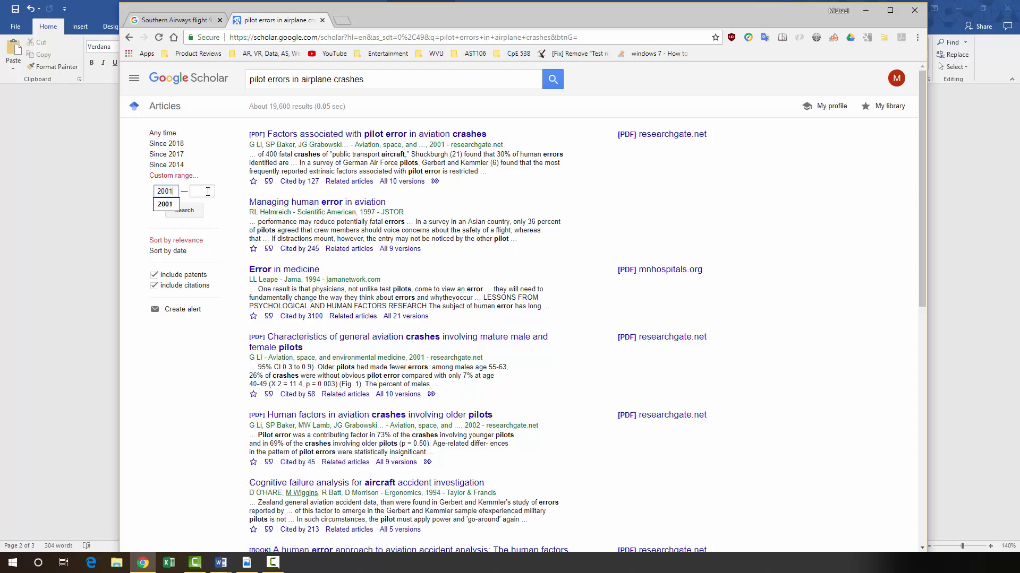
click(207, 192)
text(22)
key(BackSpace)
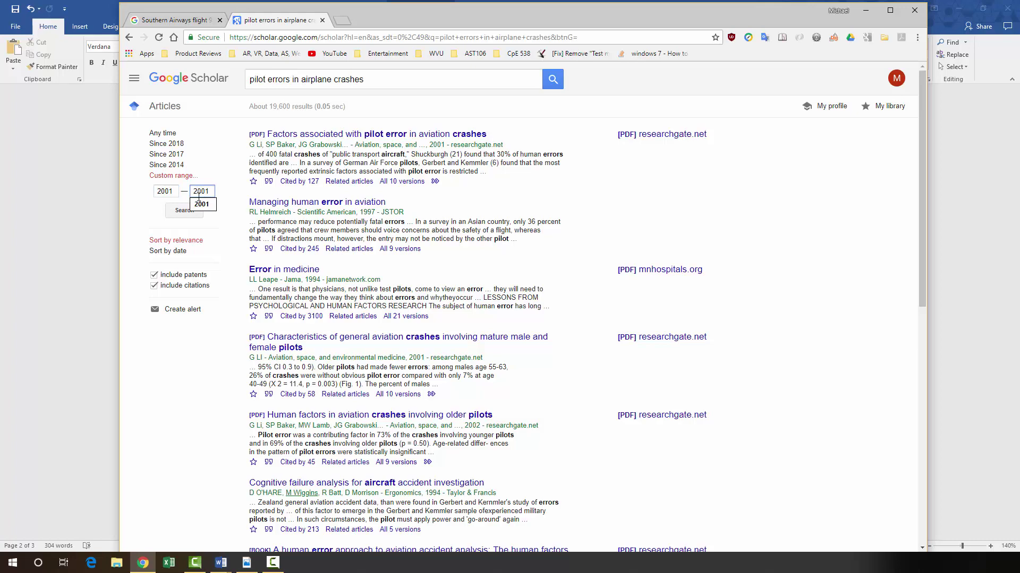
click(202, 203)
click(184, 210)
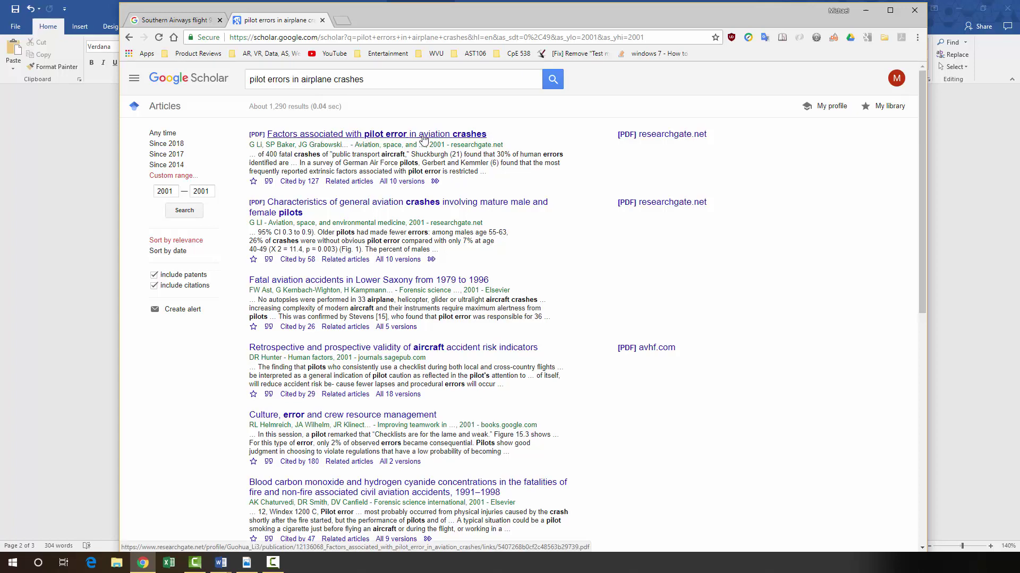
Open the first result's PDF, 'Factors Associated with Pilot Error in Aviation Crashes', and copy its two-line title
click(393, 136)
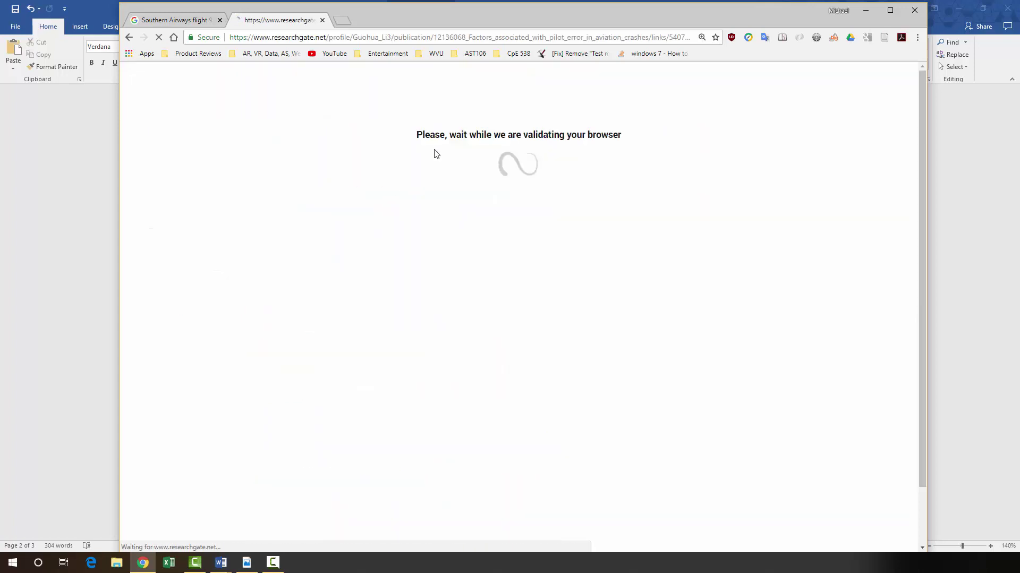
scroll(525, 257, down, 1)
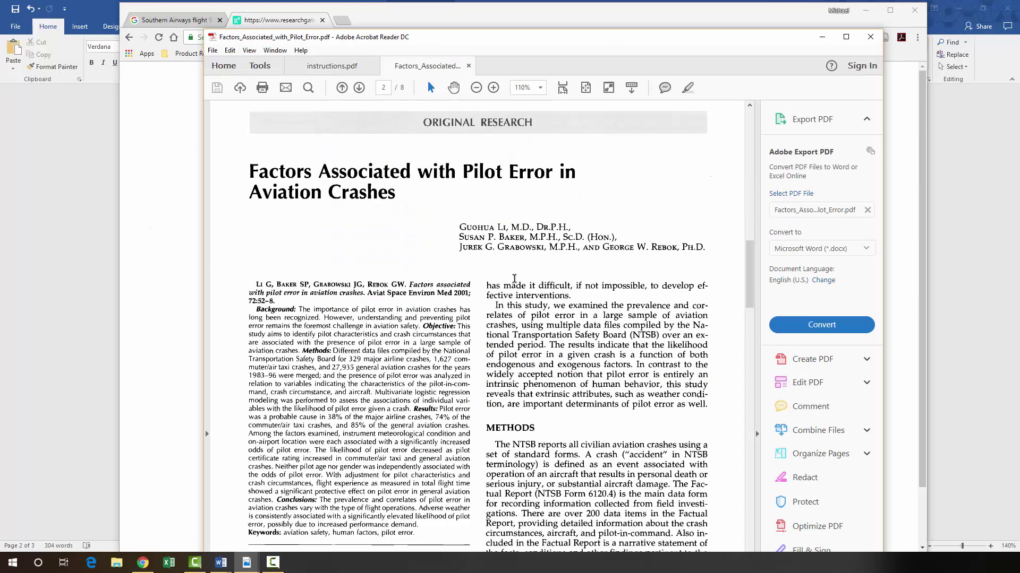
scroll(405, 285, up, 1)
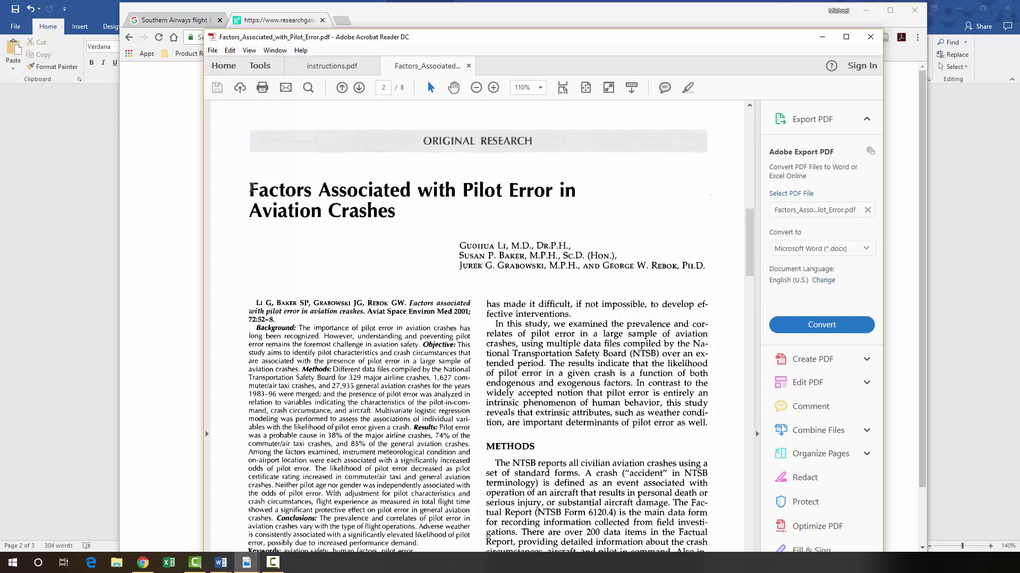
drag(251, 188, 363, 203)
right_click(369, 211)
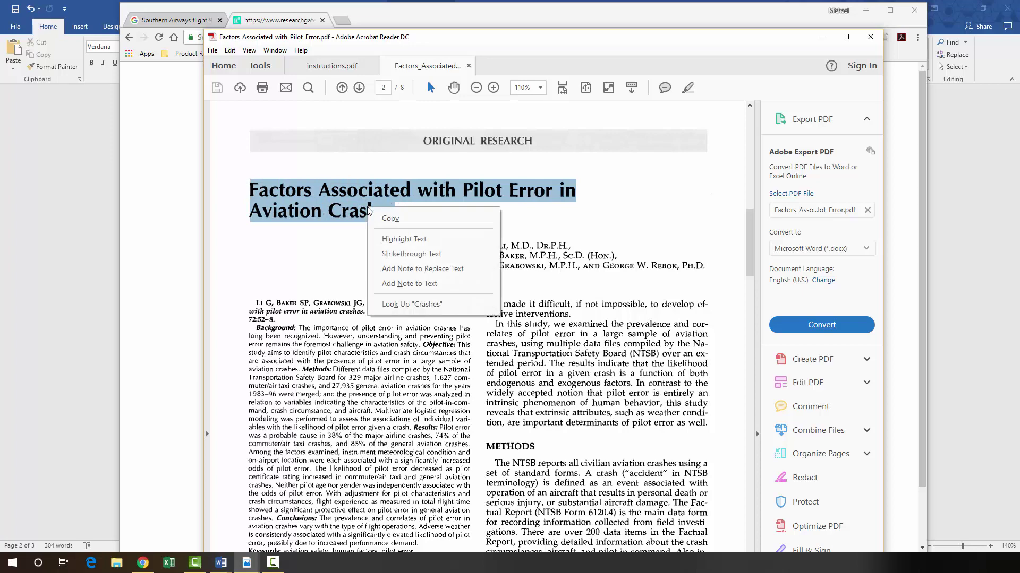
click(377, 218)
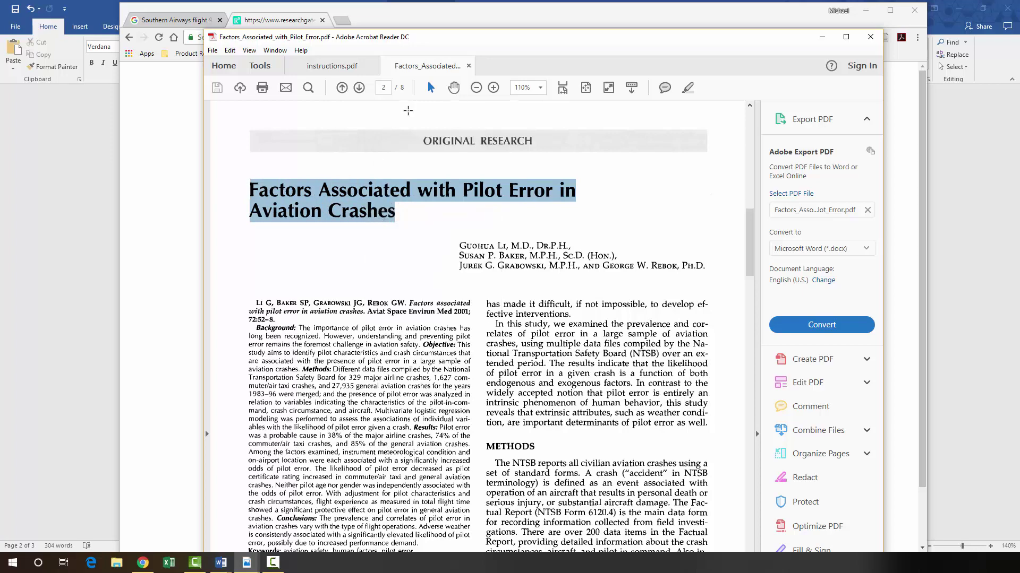
Minimize Acrobat and Chrome, closing the ResearchGate tab, to bring Airplane.docx forward
click(821, 36)
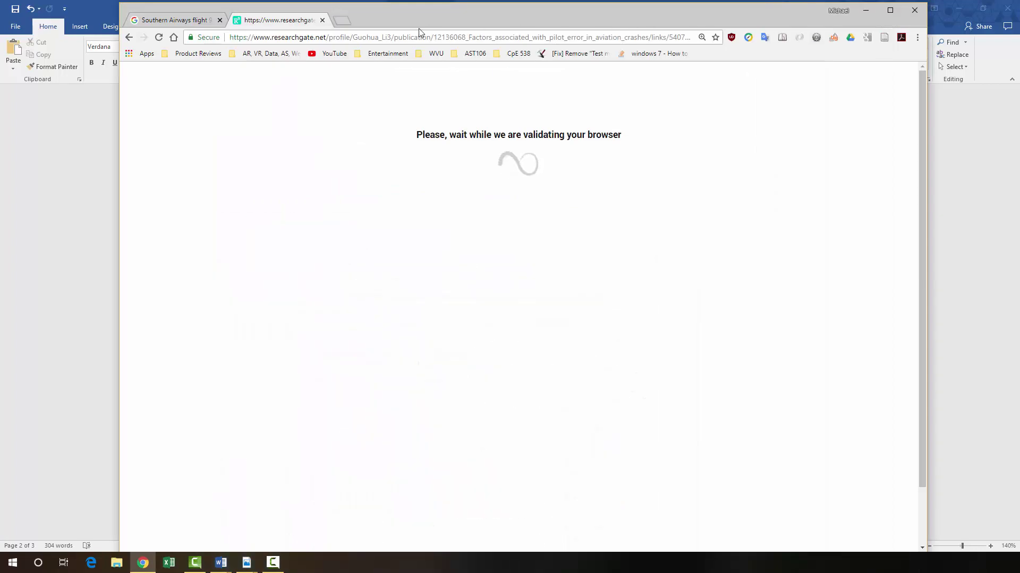
middle_click(264, 21)
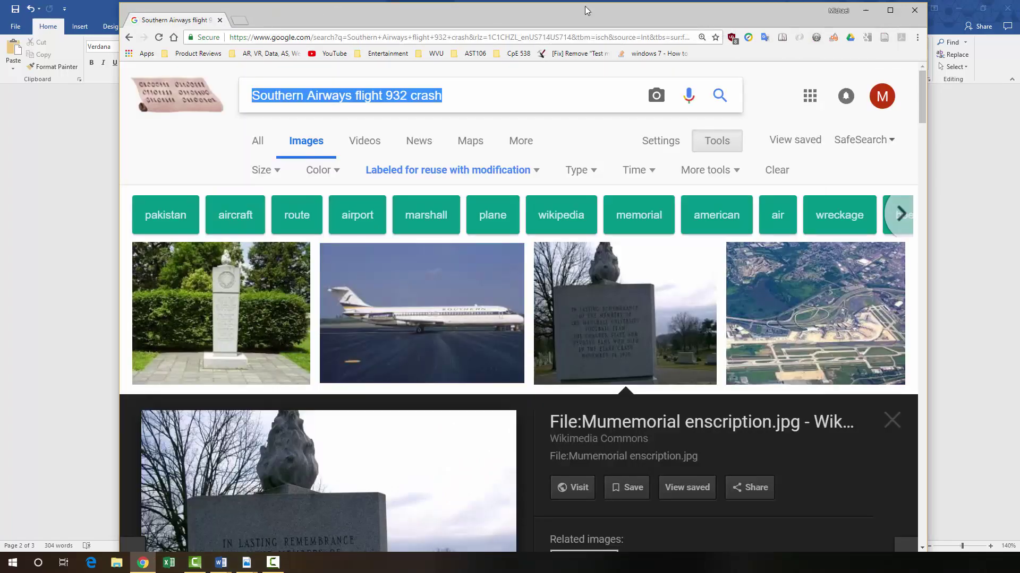
click(874, 11)
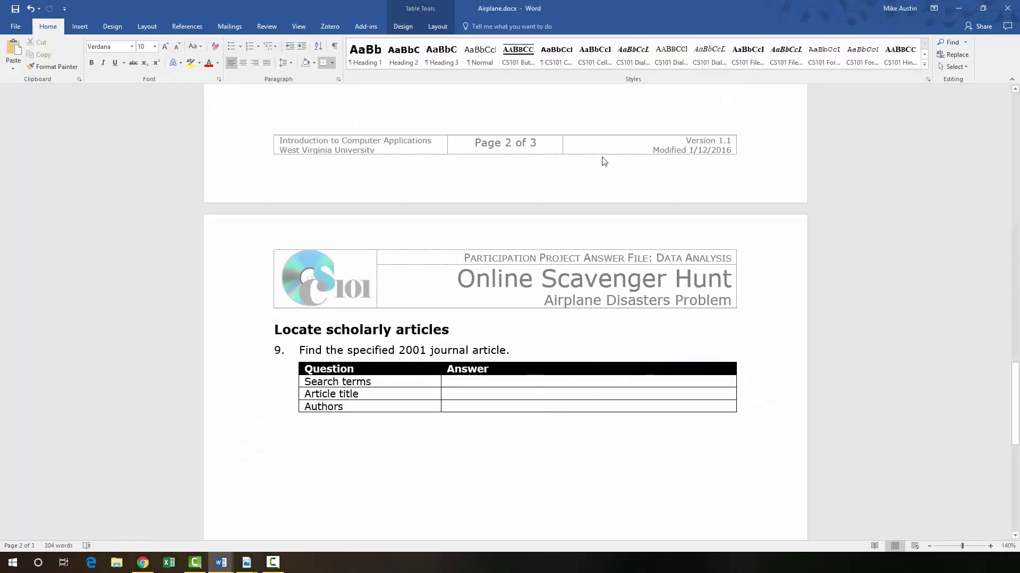
Paste the article title into the Article title answer, then copy the search phrase from instructions.pdf
right_click(458, 396)
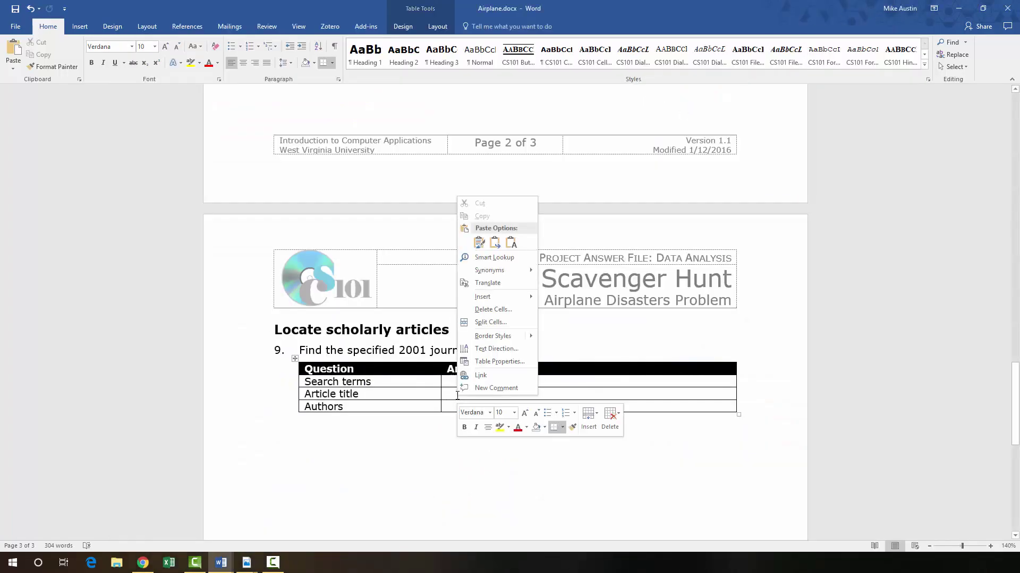
click(516, 247)
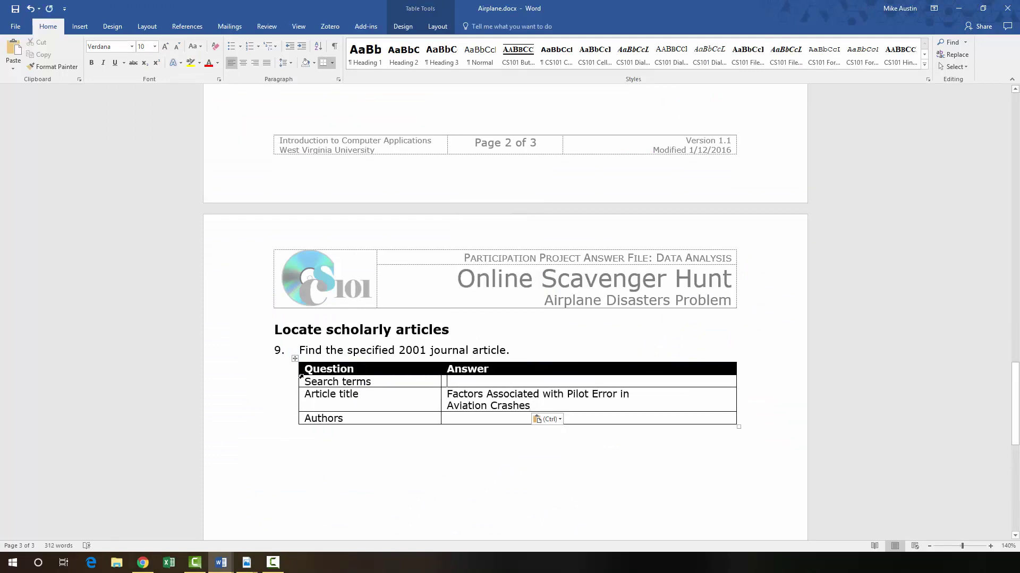
mouse_move(246, 562)
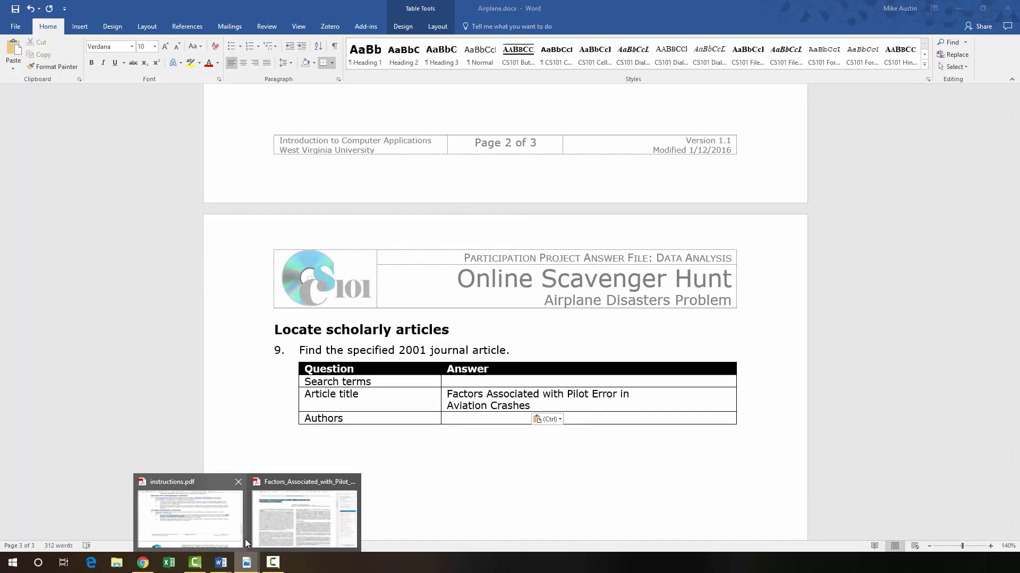
click(224, 503)
right_click(375, 396)
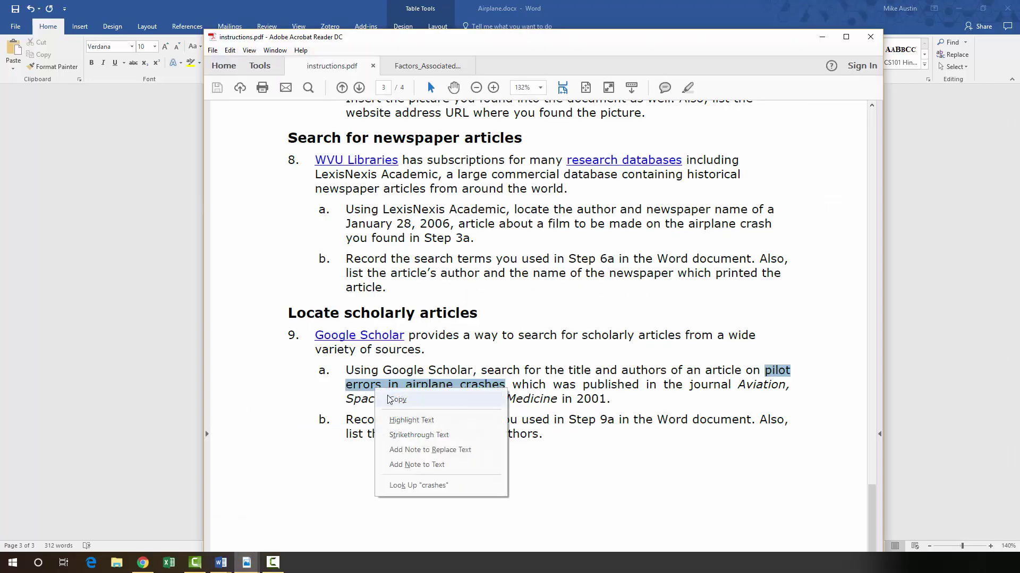
click(393, 397)
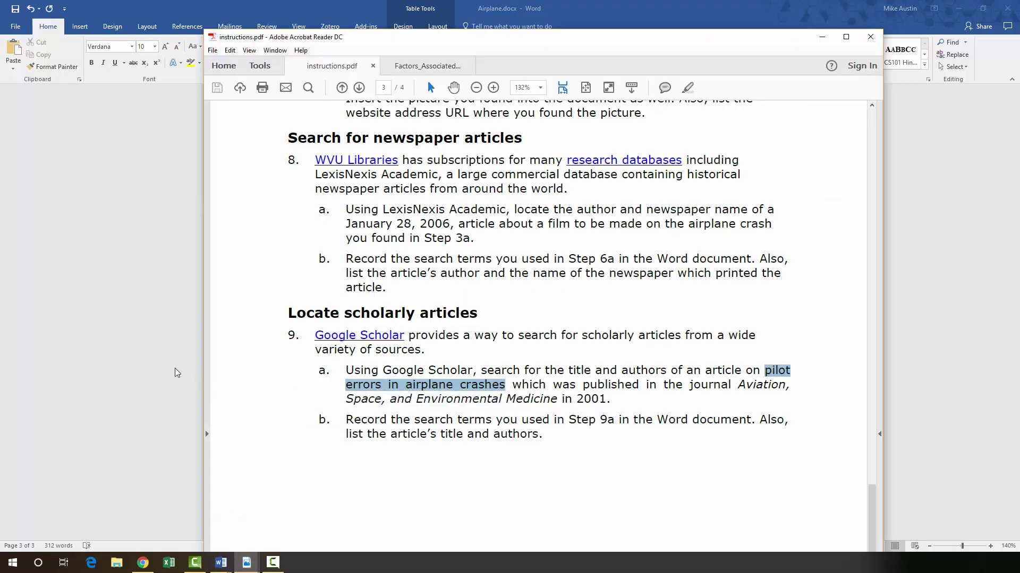
Paste 'Pilot errors in airplane crashes' into the Search terms answer and remove its line break
right_click(353, 387)
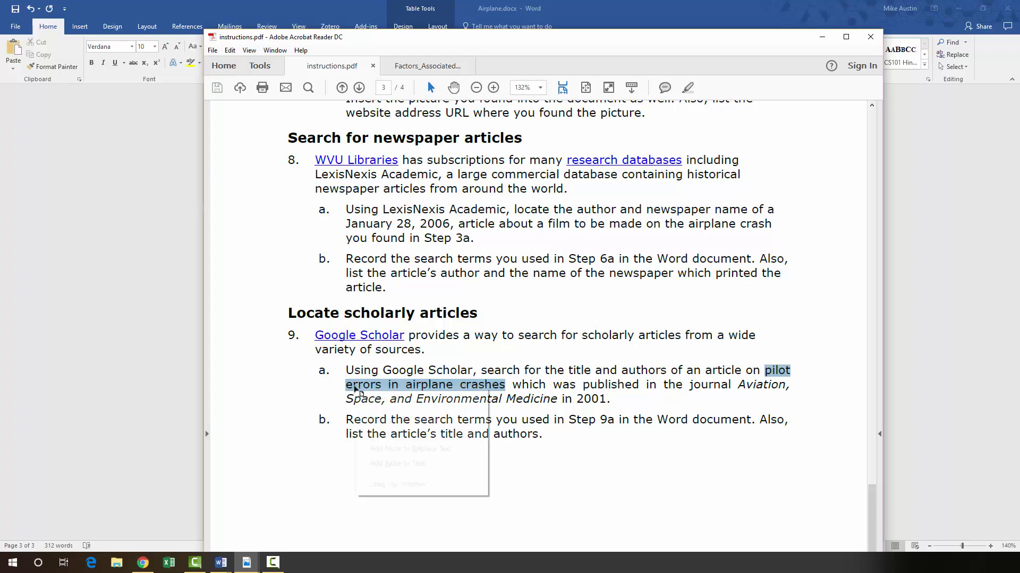
click(366, 398)
click(167, 372)
click(462, 384)
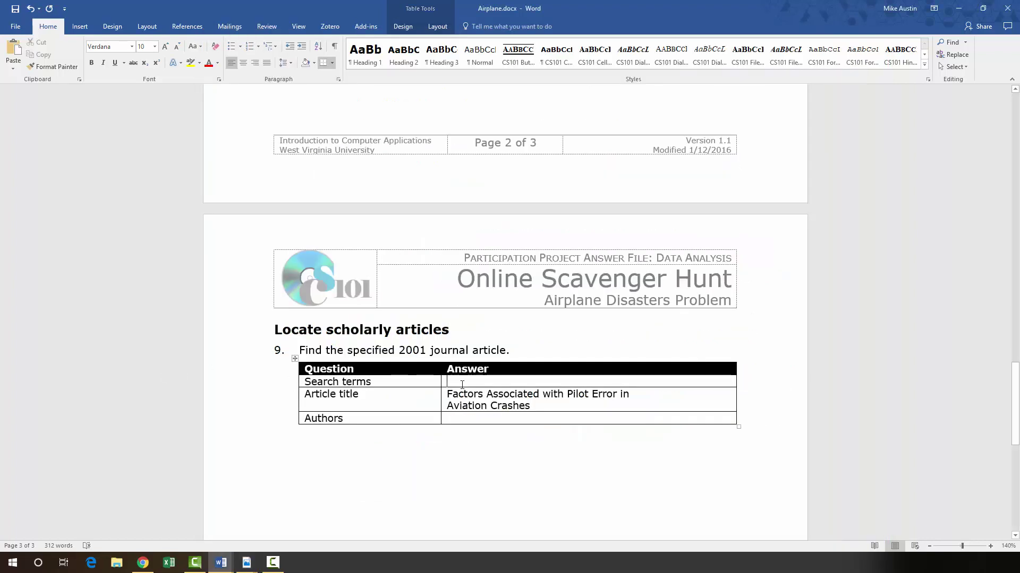
right_click(462, 381)
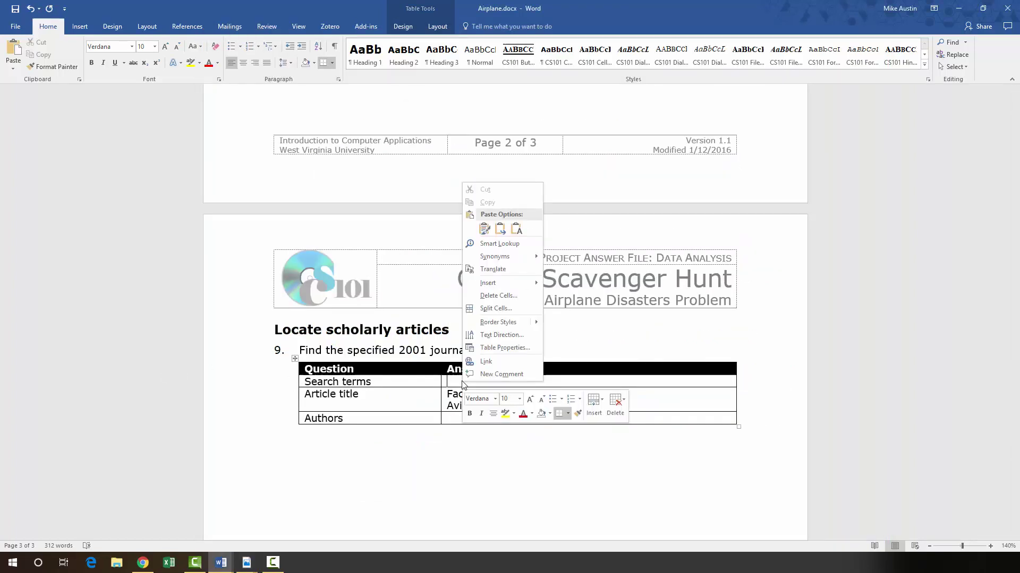
click(524, 238)
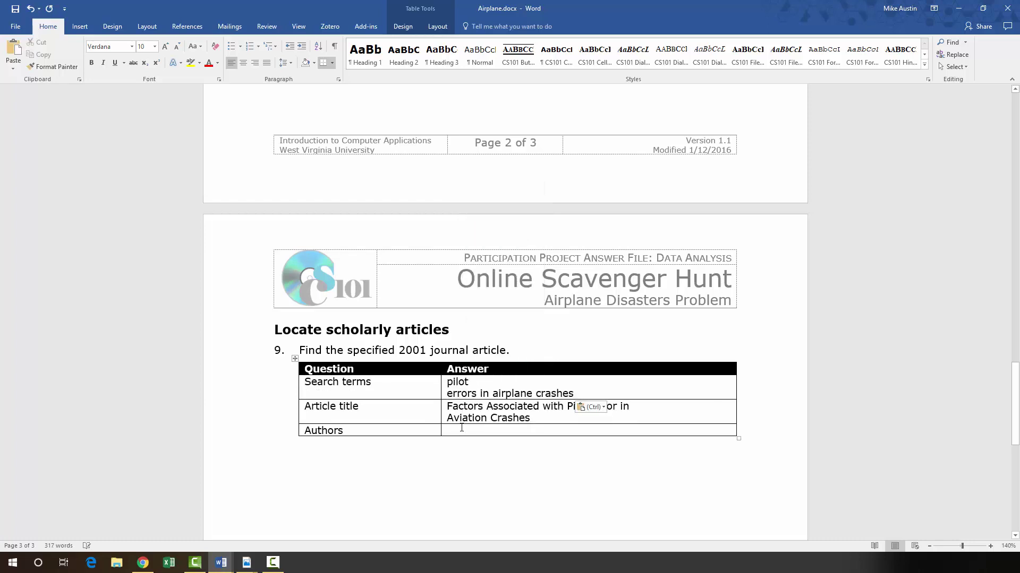
key(Delete)
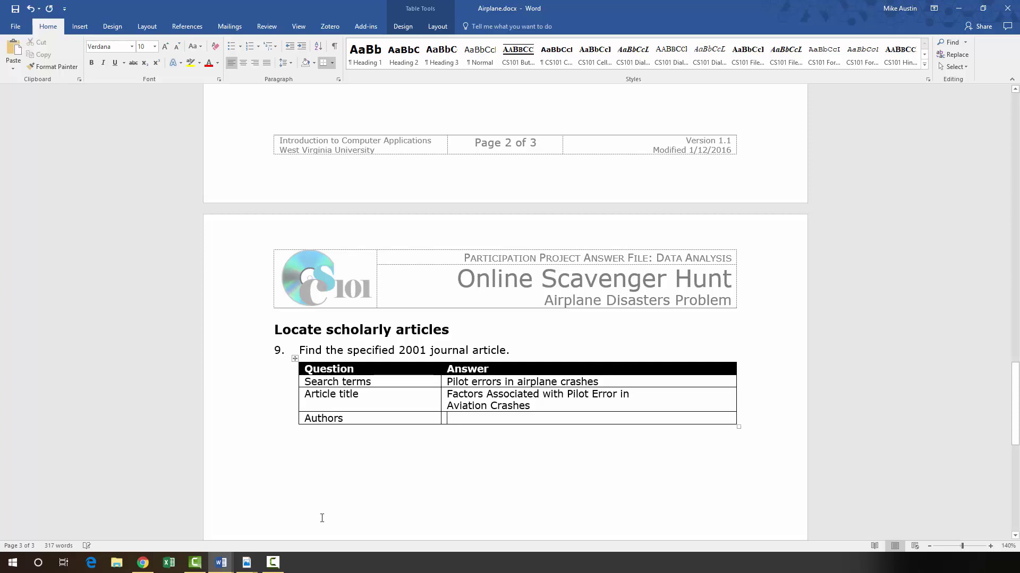
Copy the four authors and their degrees from the Factors PDF into the Authors answer, ending with a period
mouse_move(246, 562)
click(265, 512)
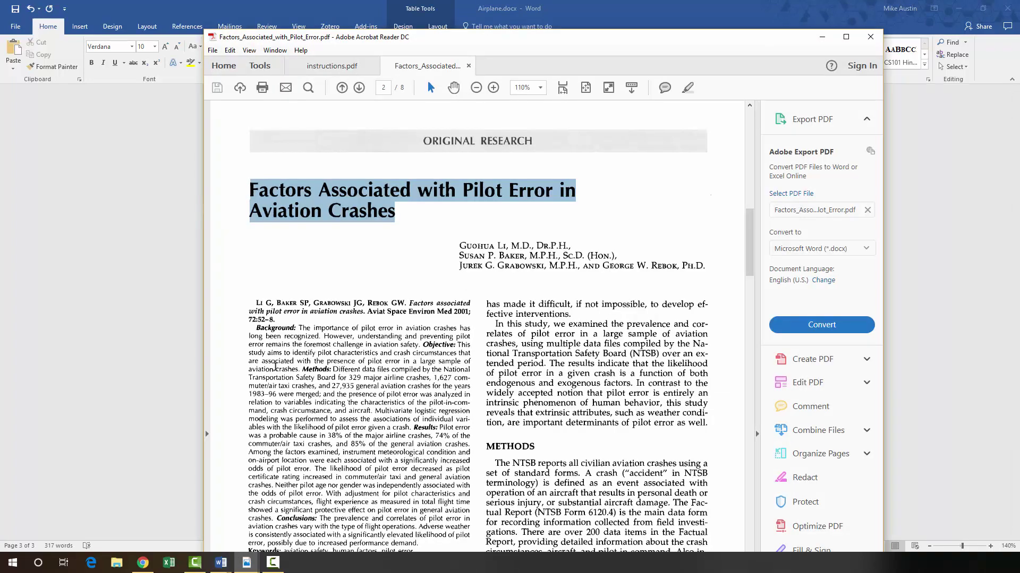
drag(458, 245, 703, 265)
right_click(704, 267)
click(712, 279)
click(185, 354)
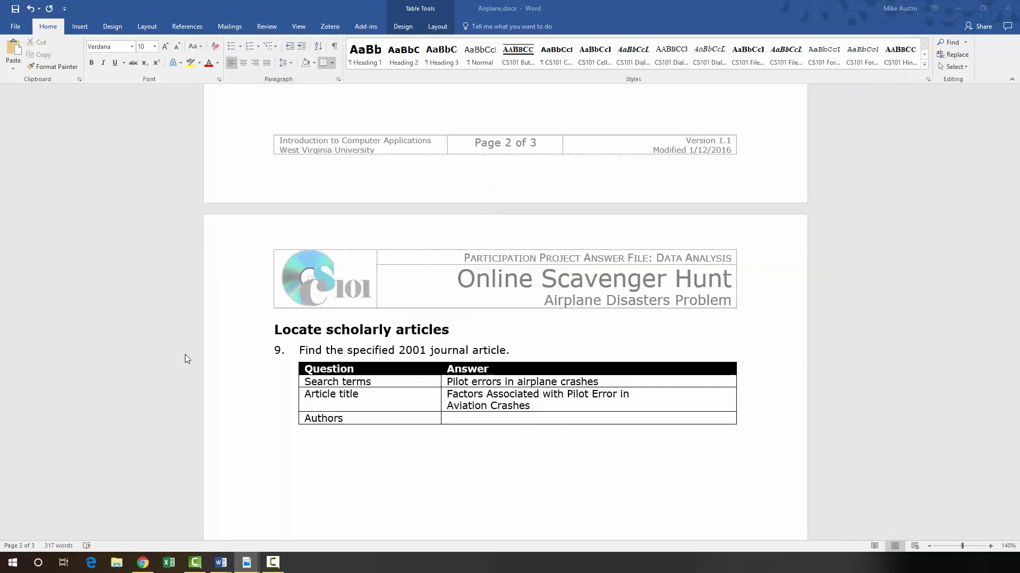
right_click(457, 419)
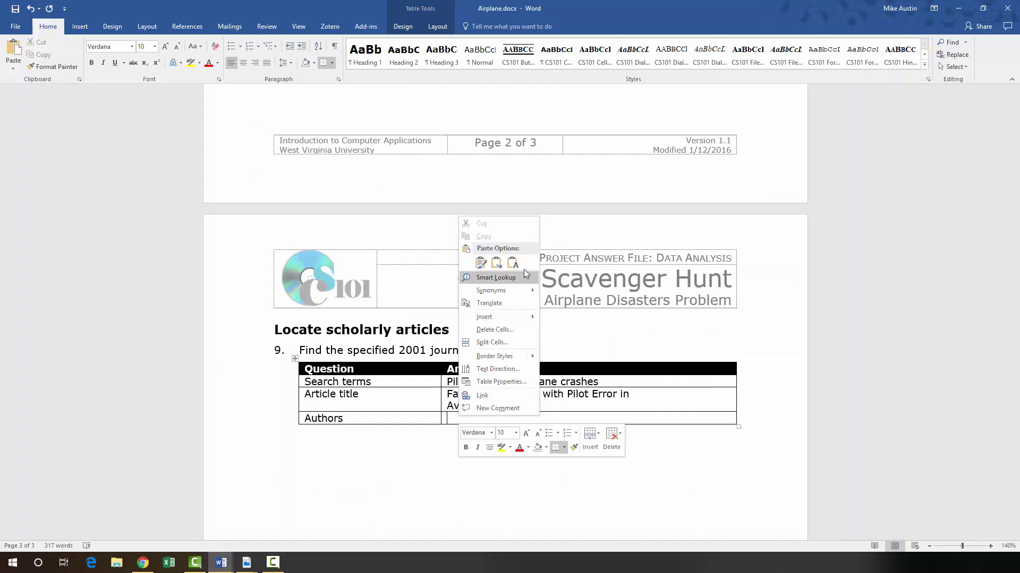
click(511, 263)
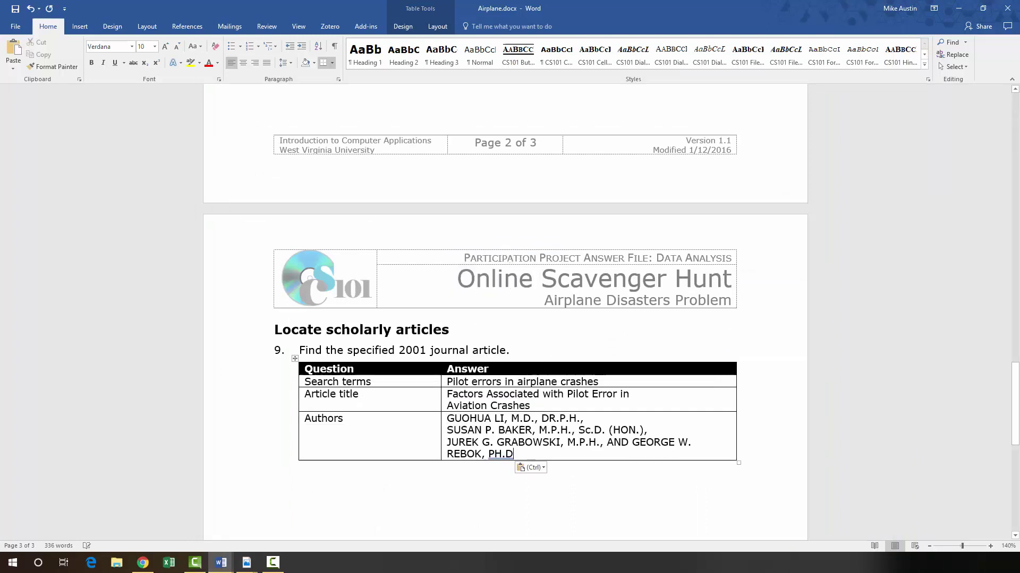
text(.)
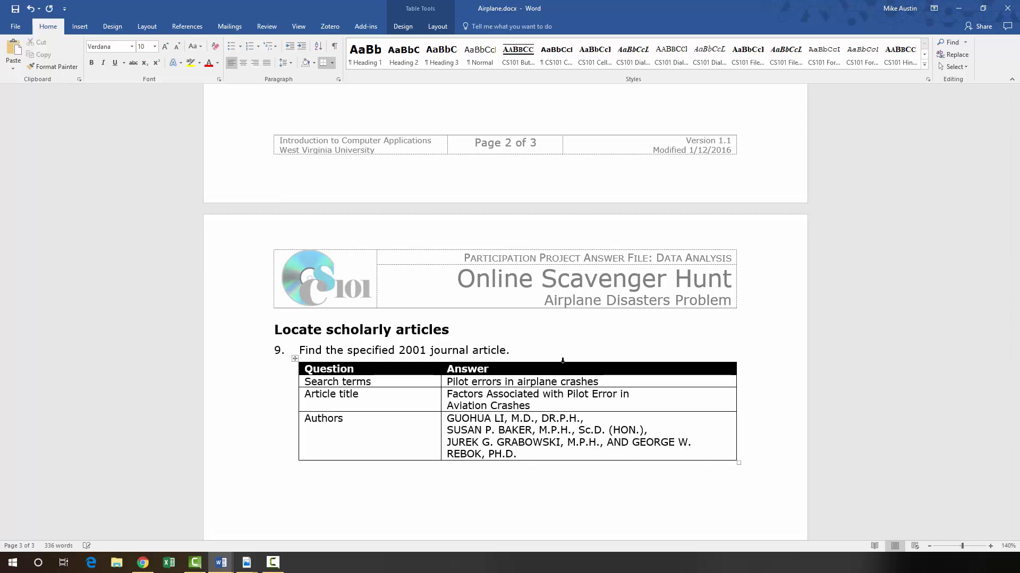